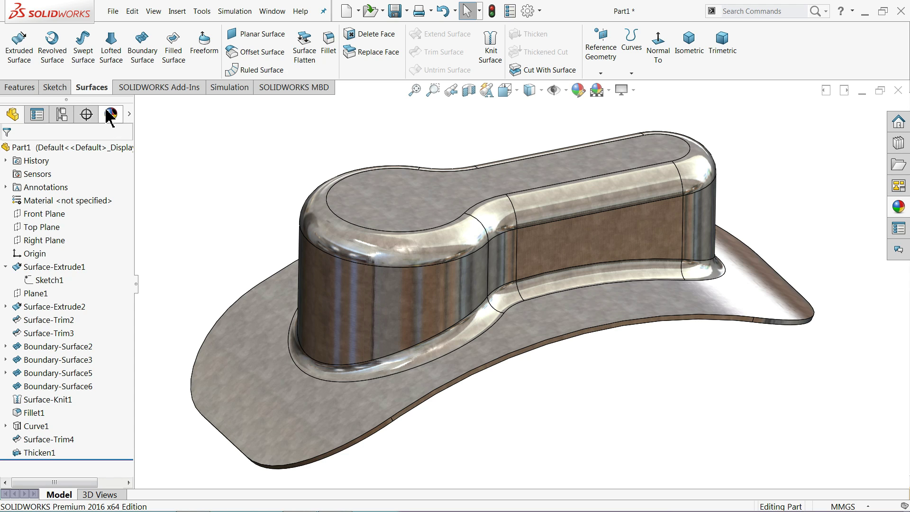
- Orbit the finished keyhole part to inspect it from several angles, including a low side view
middle_drag(169, 174, 179, 184)
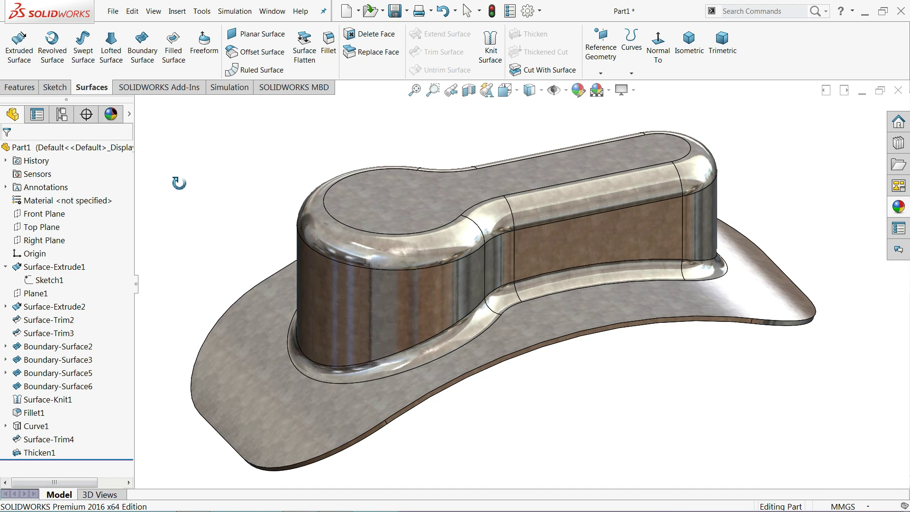
middle_drag(330, 273, 404, 307)
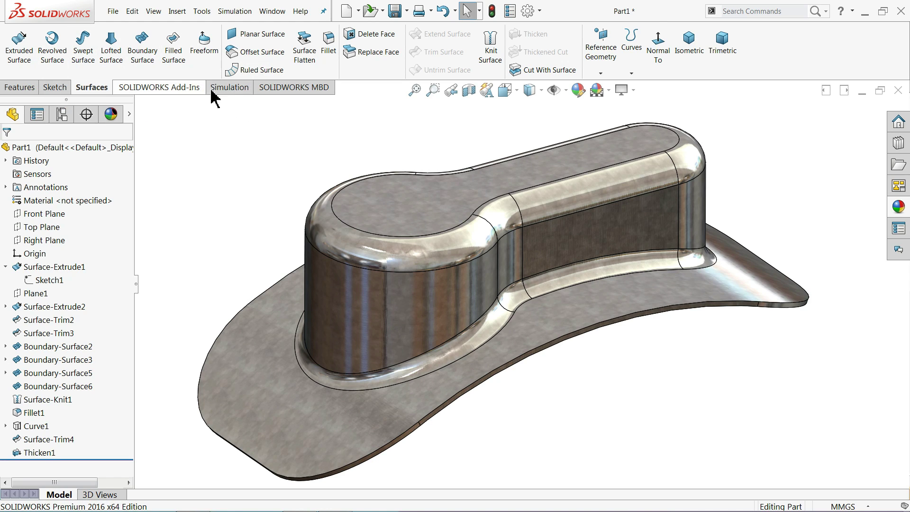
middle_drag(268, 176, 263, 167)
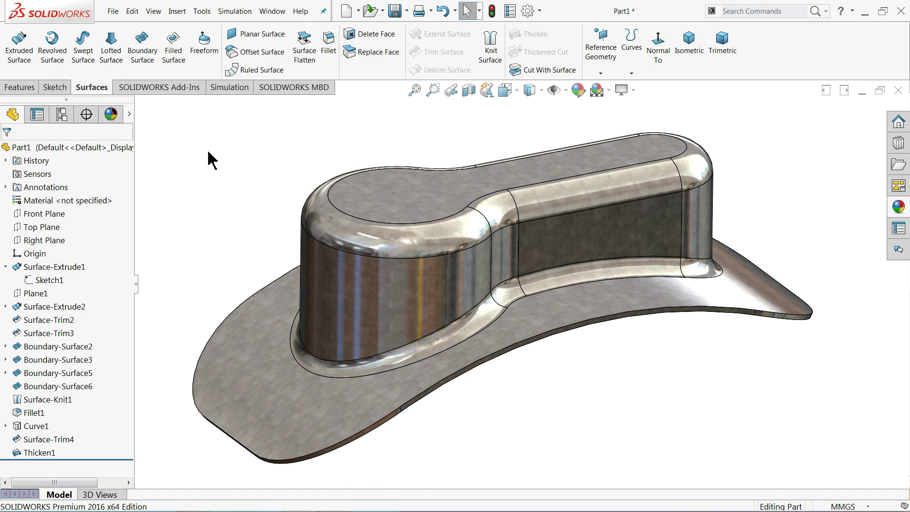
middle_drag(256, 215, 502, 272)
middle_drag(294, 260, 528, 310)
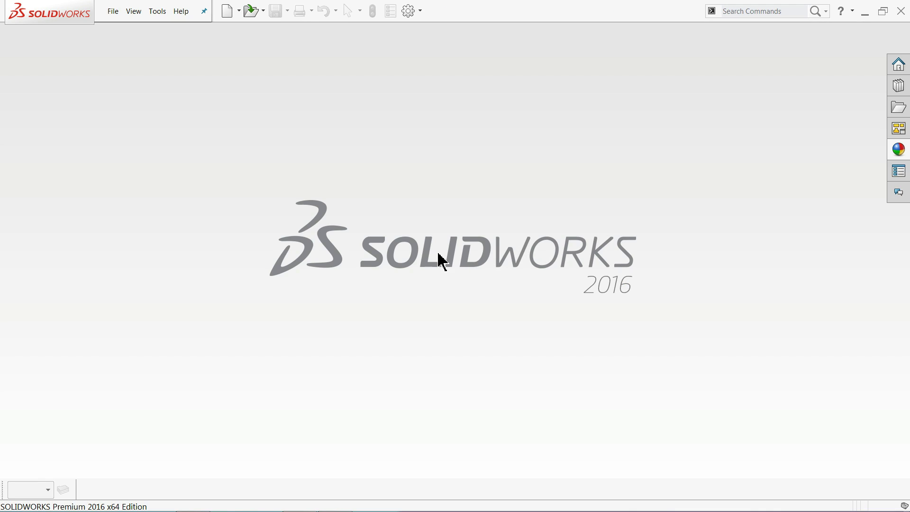
- Create a new part document, Part2, and apply the Plain White scene background
click(112, 18)
click(122, 31)
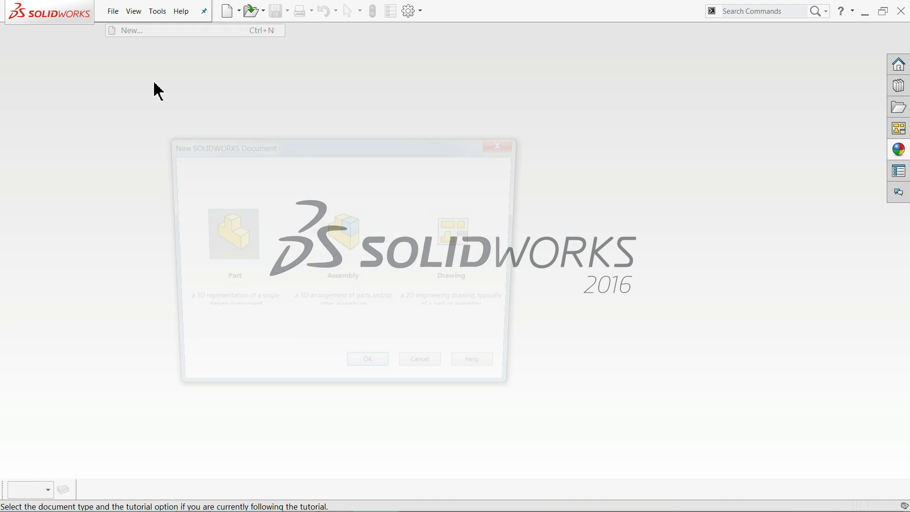
click(372, 375)
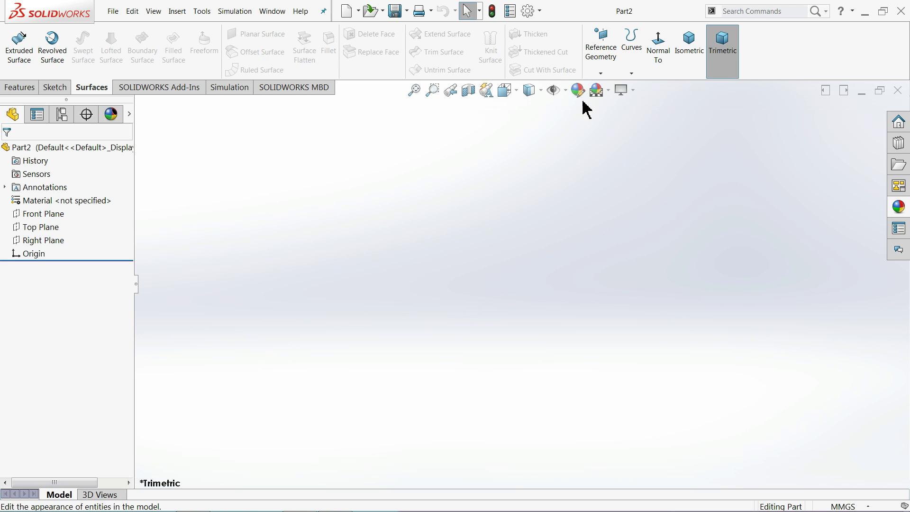
click(608, 91)
click(624, 28)
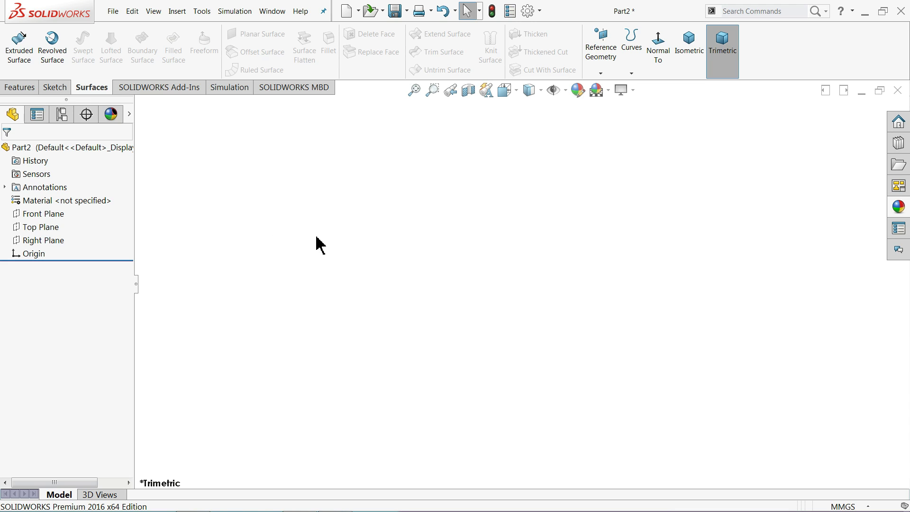
- Start a sketch on the Right Plane with the 3 Point Arc tool
click(33, 243)
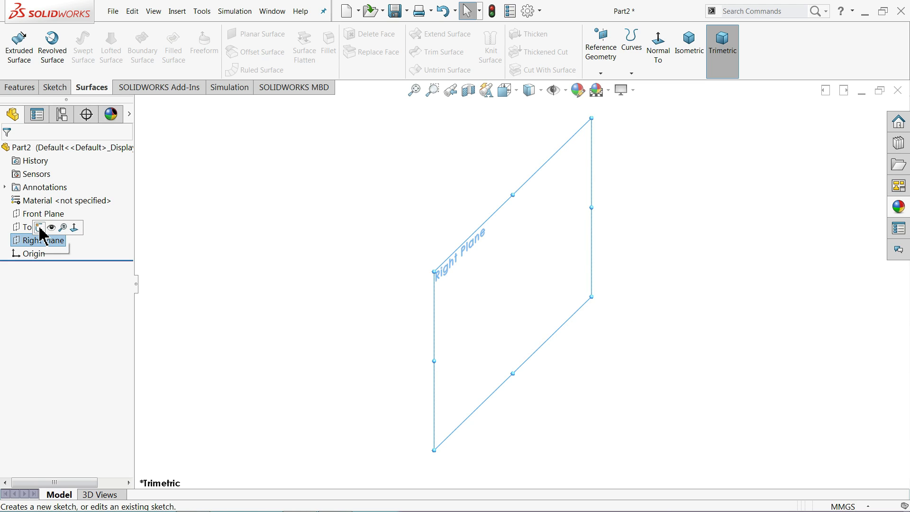
click(40, 227)
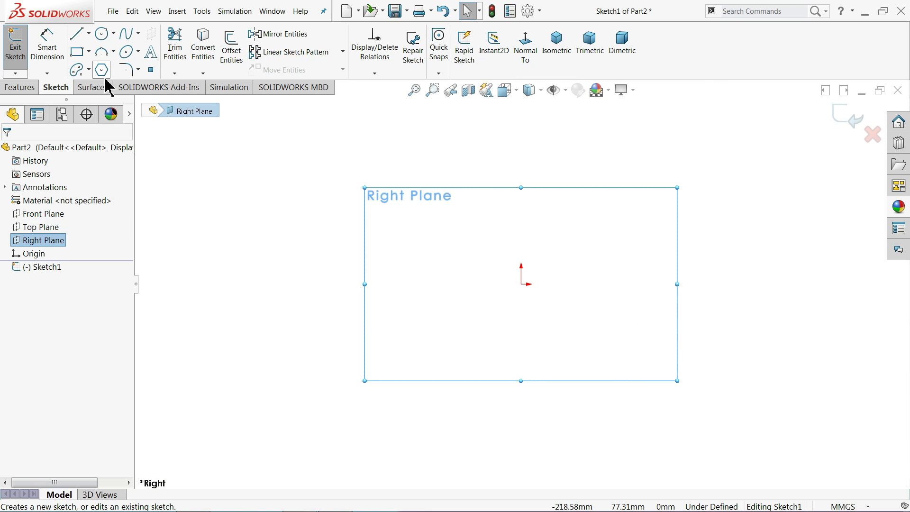
click(113, 52)
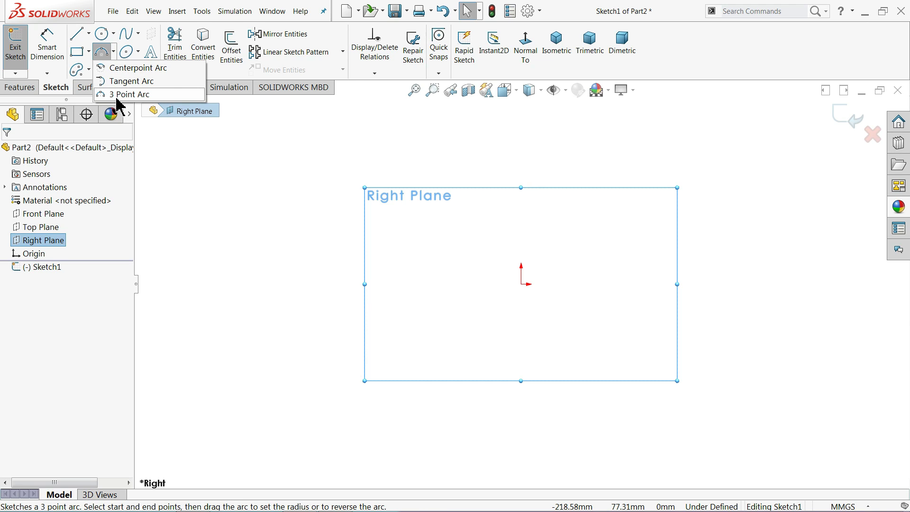
click(113, 95)
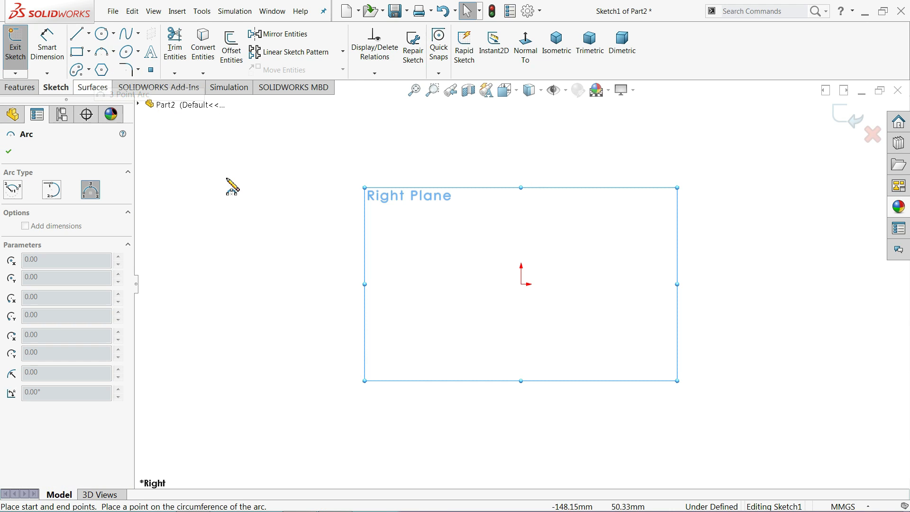
- Draw a gently bulging three-point arc from the origin and nudge its right end lower
click(520, 285)
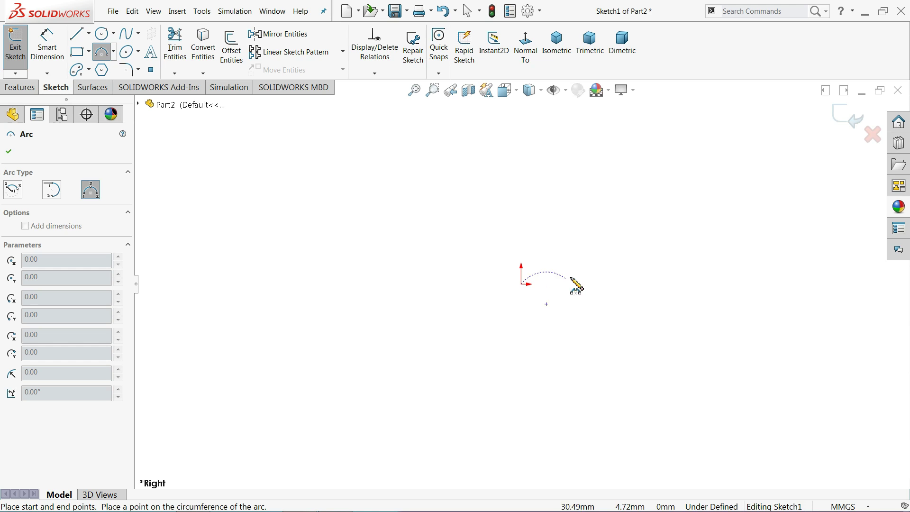
click(810, 228)
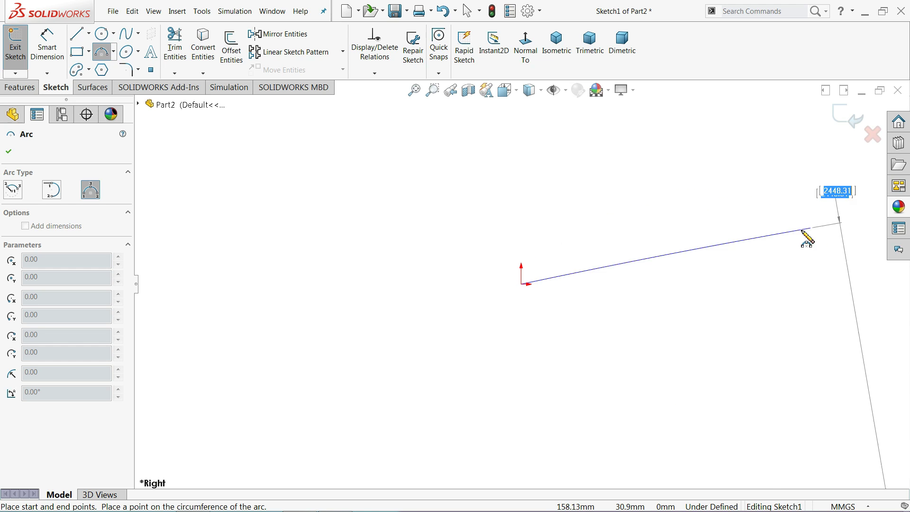
click(660, 232)
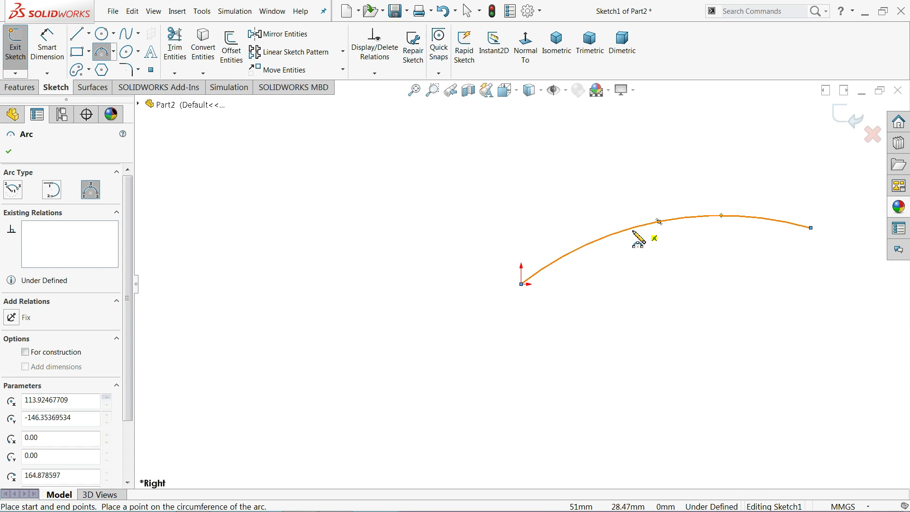
scroll(657, 279, up, 3)
scroll(722, 300, down, 3)
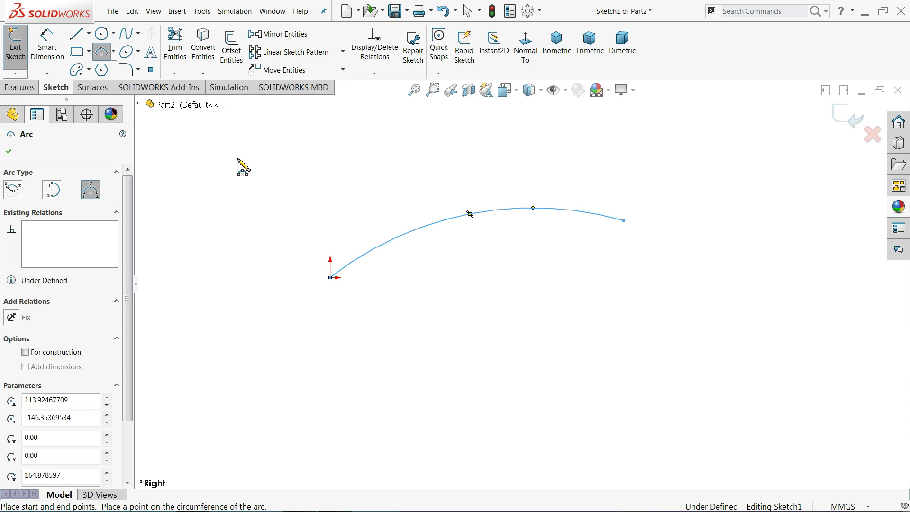
key(Escape)
drag(624, 221, 638, 228)
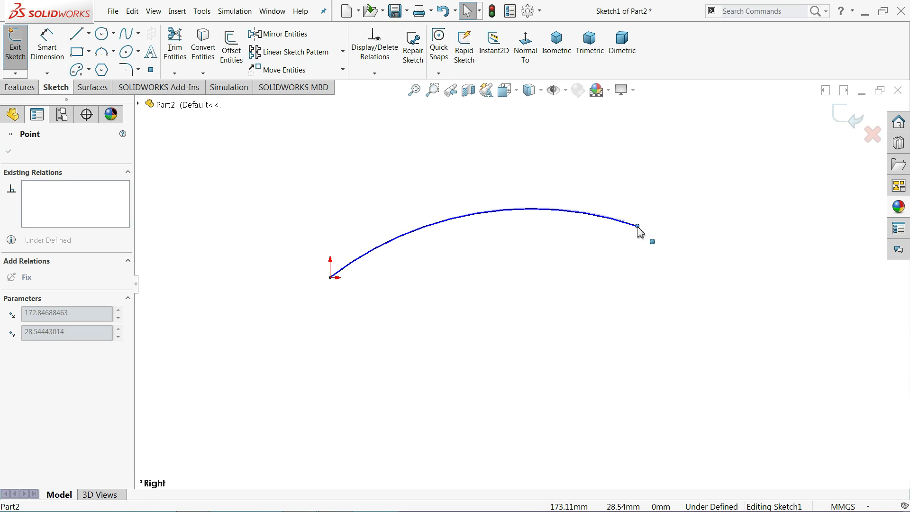
click(330, 194)
- Dimension the arc with an R100 radius and a 115 mm horizontal span between its ends
click(46, 53)
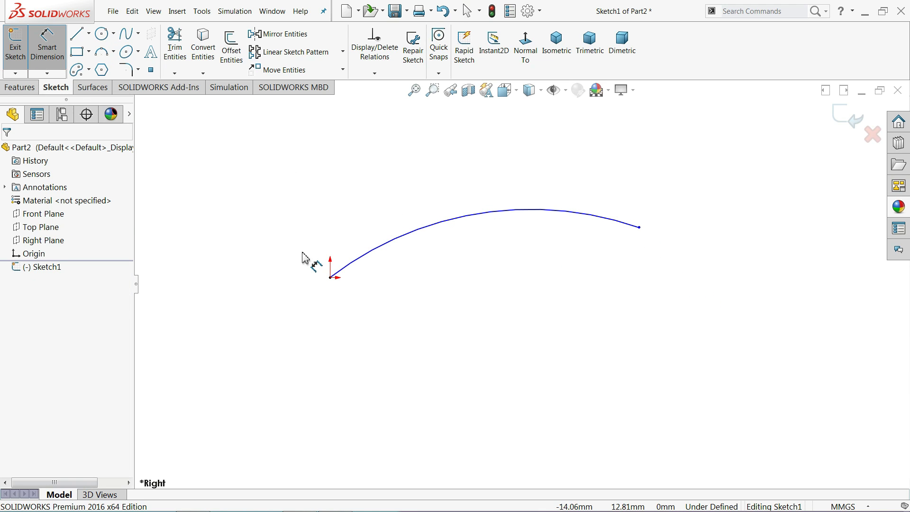
click(388, 250)
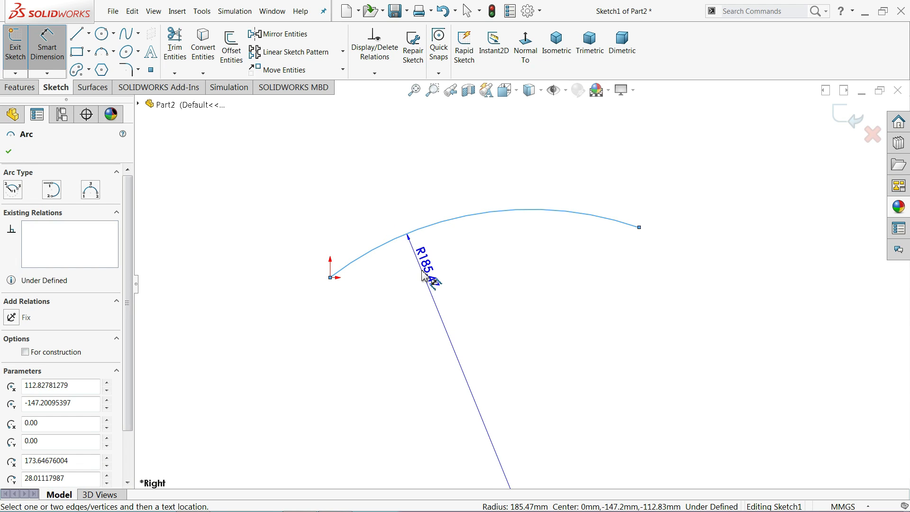
click(423, 278)
text(100)
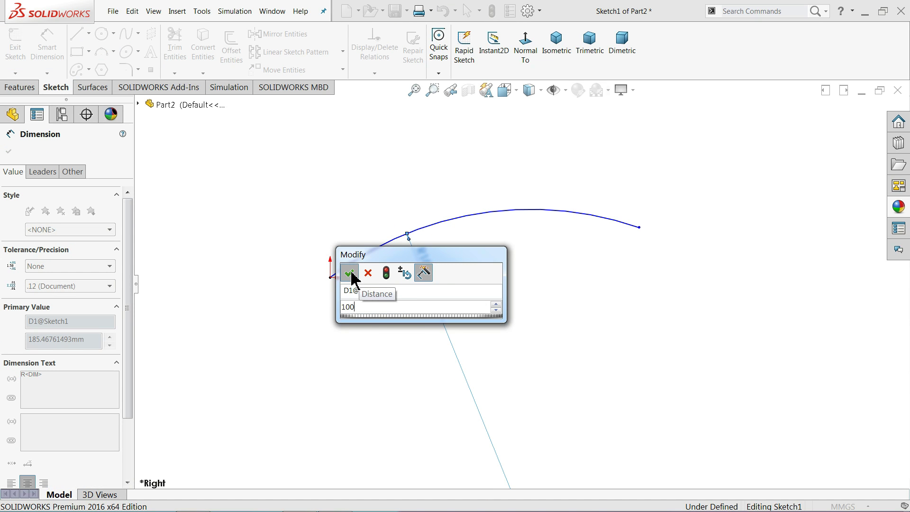
click(349, 273)
click(330, 278)
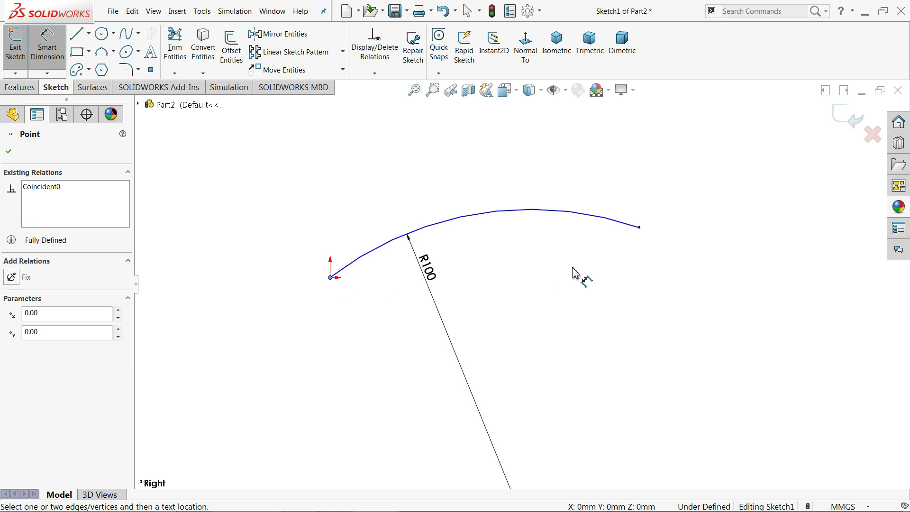
click(639, 228)
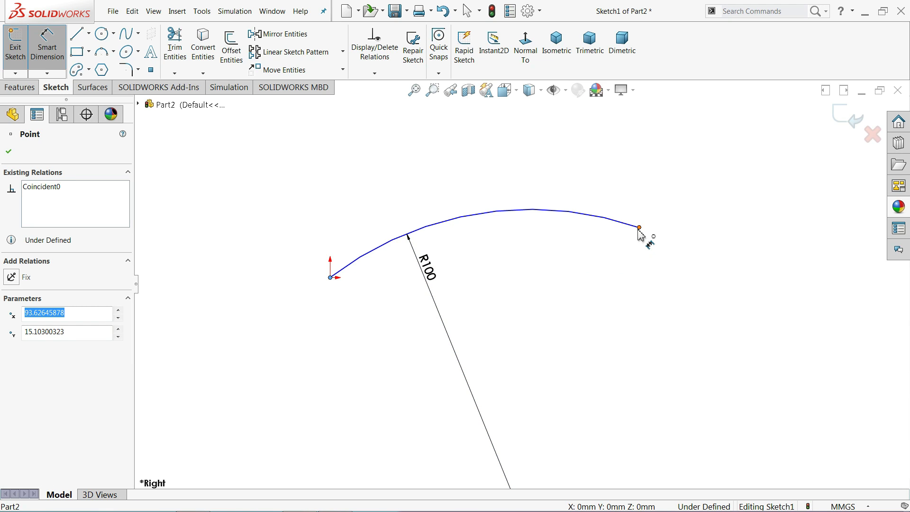
click(521, 324)
text(115)
key(Return)
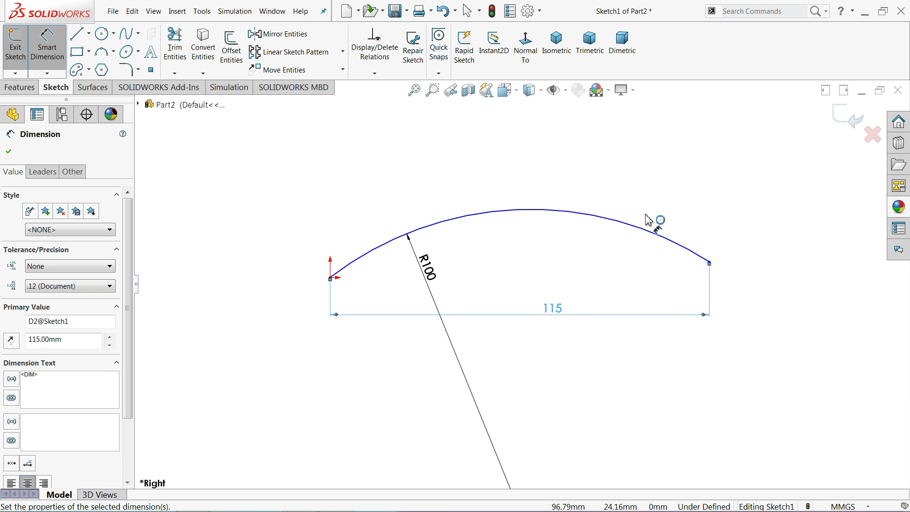
- Add a 10 mm vertical dimension between the arc's two endpoints
click(709, 261)
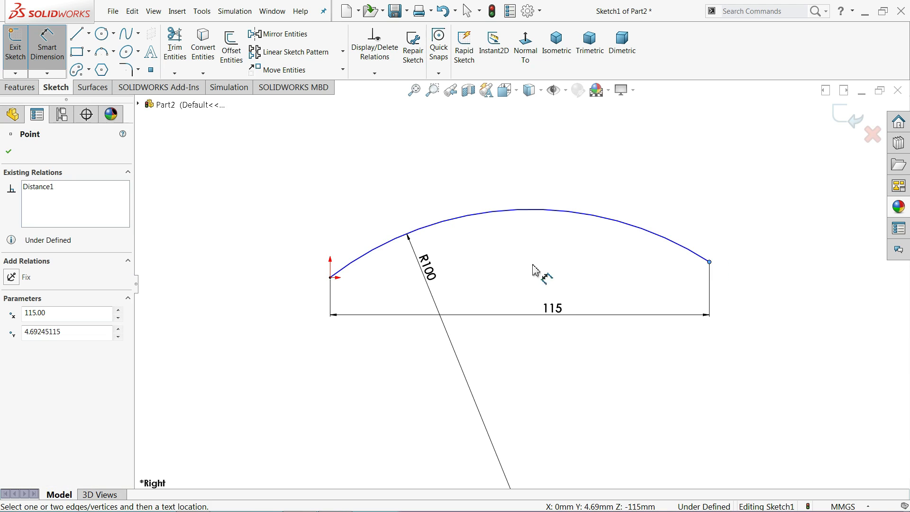
click(330, 278)
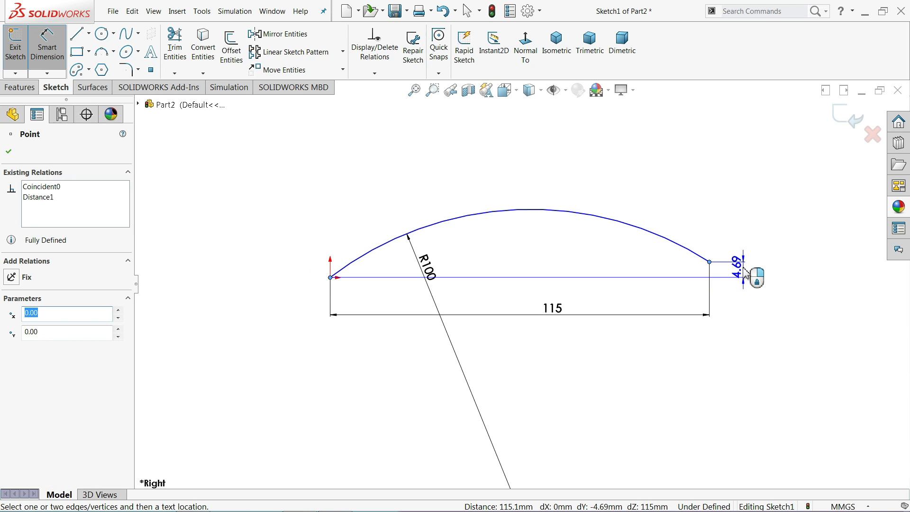
click(743, 275)
text(10)
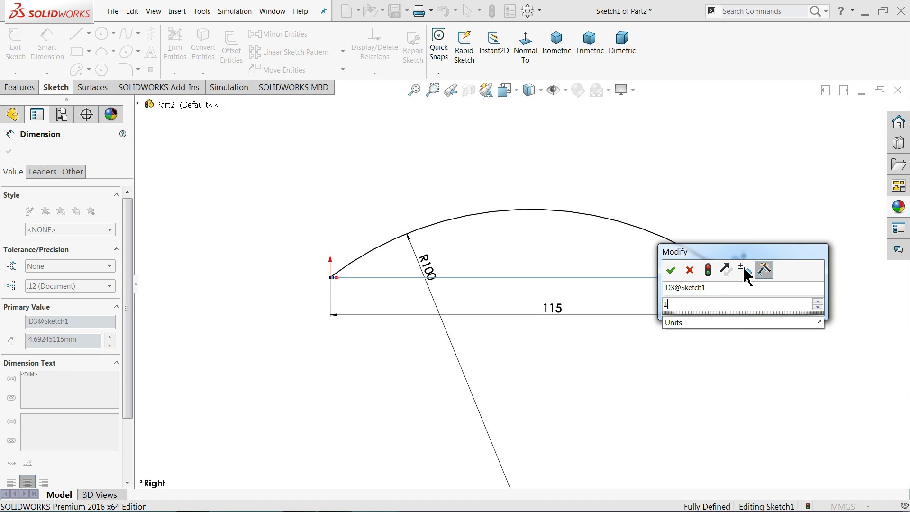
key(Return)
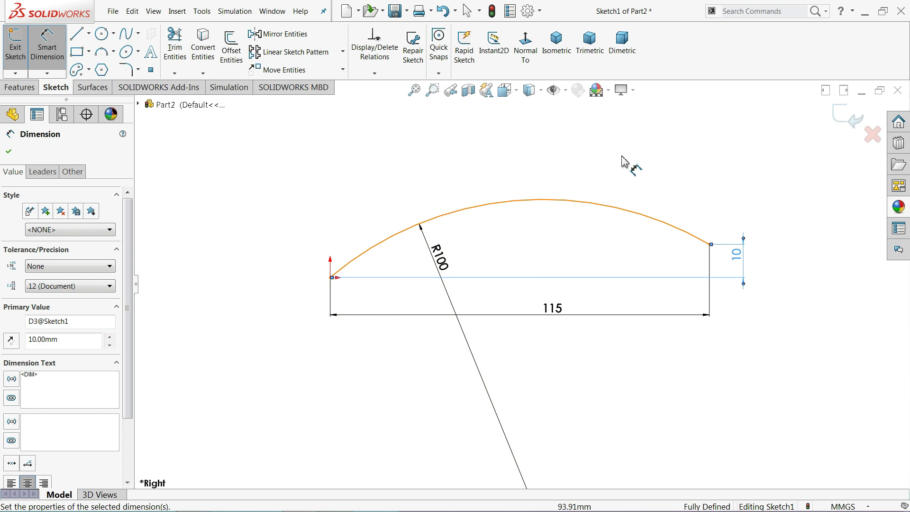
right_click(104, 92)
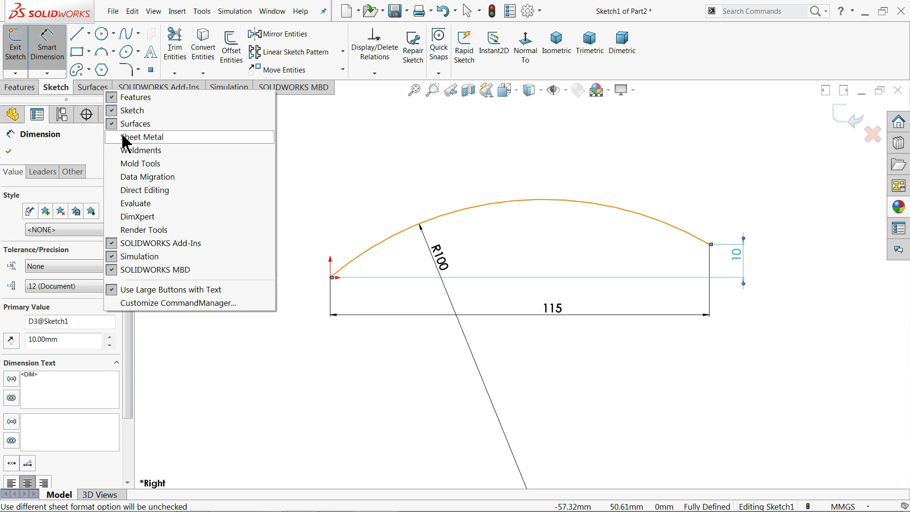
- Surface-extrude the arc Blind 30 mm in Direction 1 and 30 mm in Direction 2
click(89, 88)
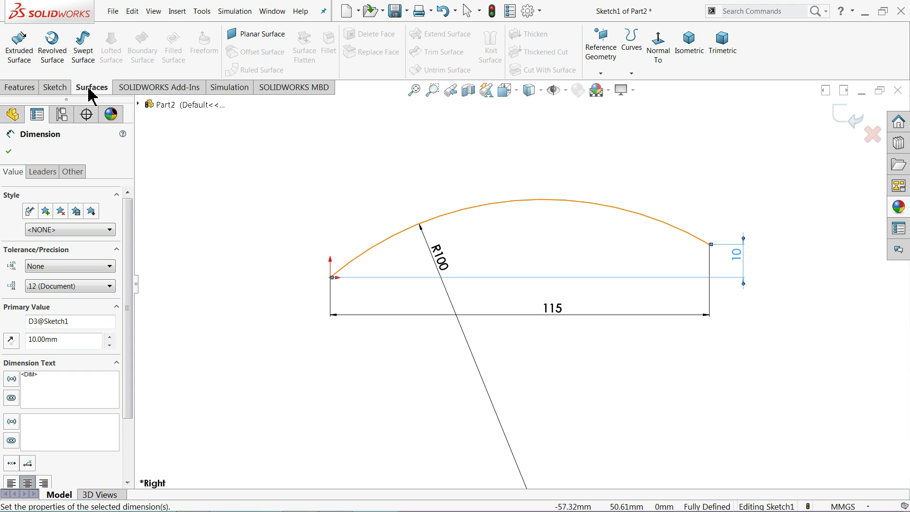
click(20, 63)
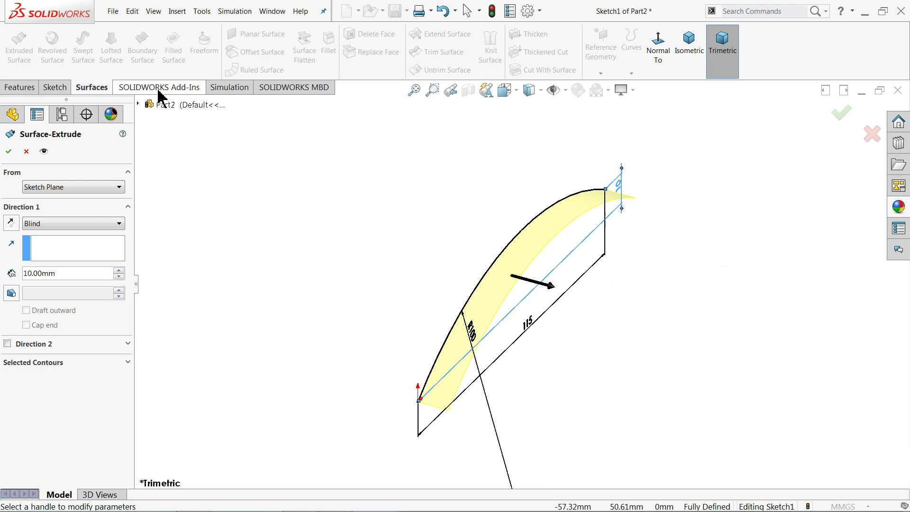
scroll(508, 365, down, 3)
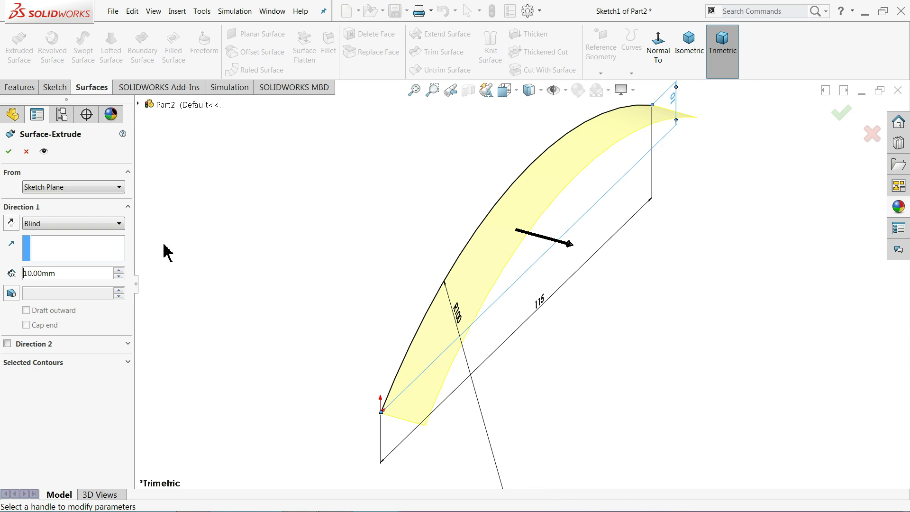
click(118, 270)
click(119, 270)
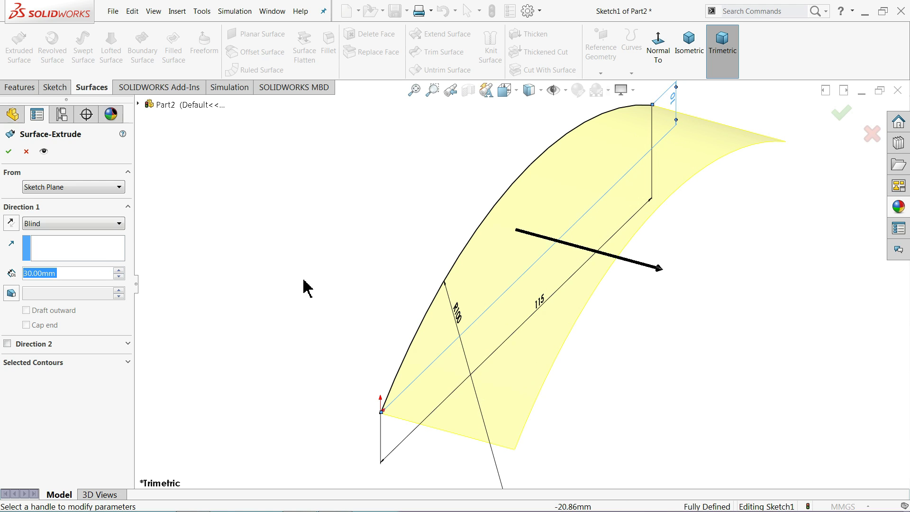
click(6, 345)
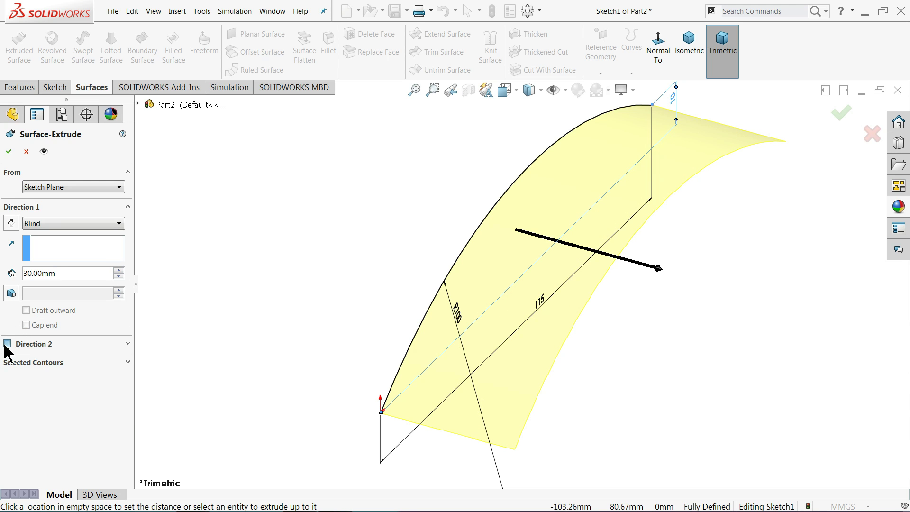
click(119, 374)
click(118, 375)
click(118, 374)
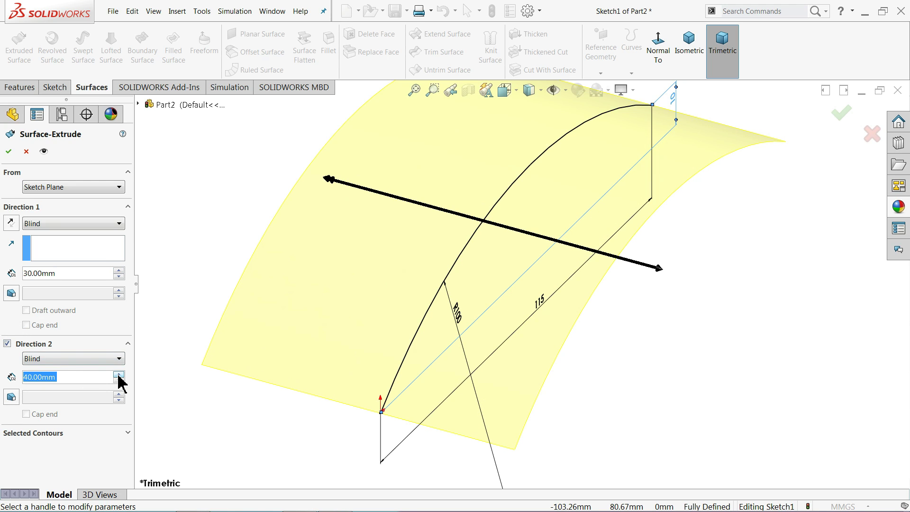
click(119, 380)
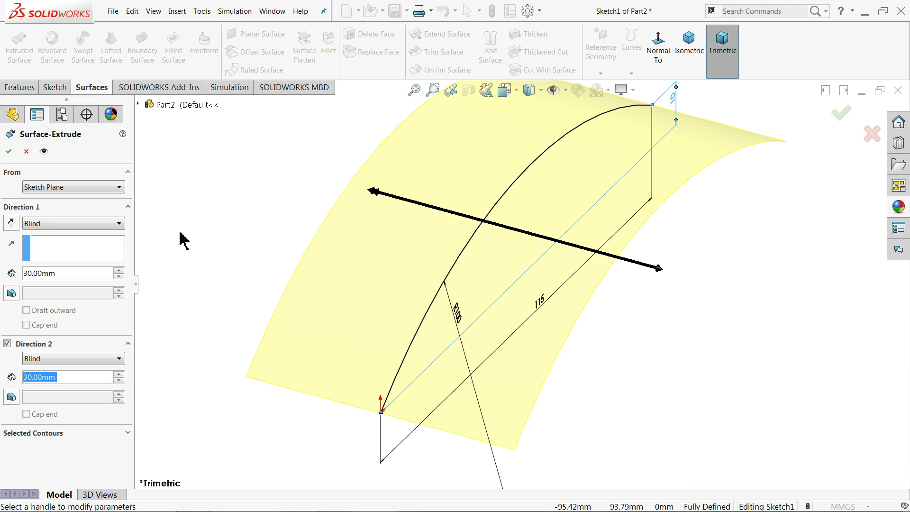
click(79, 226)
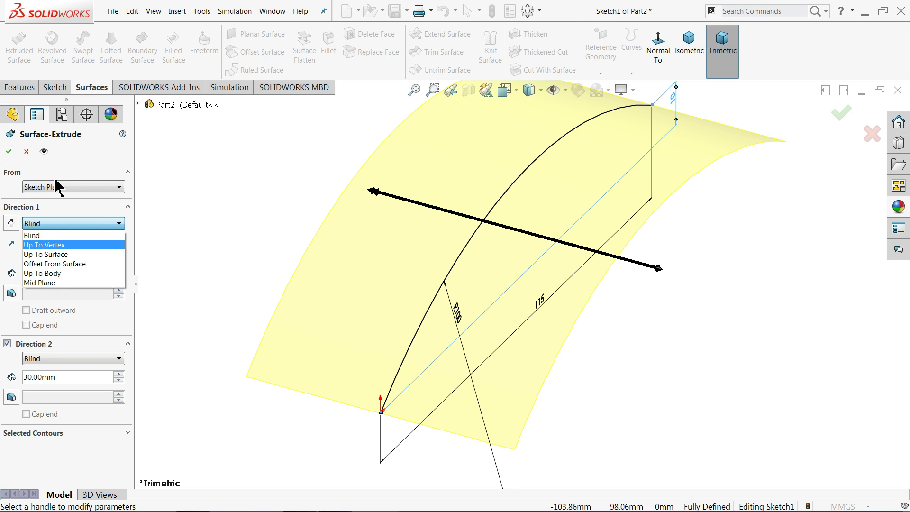
click(9, 156)
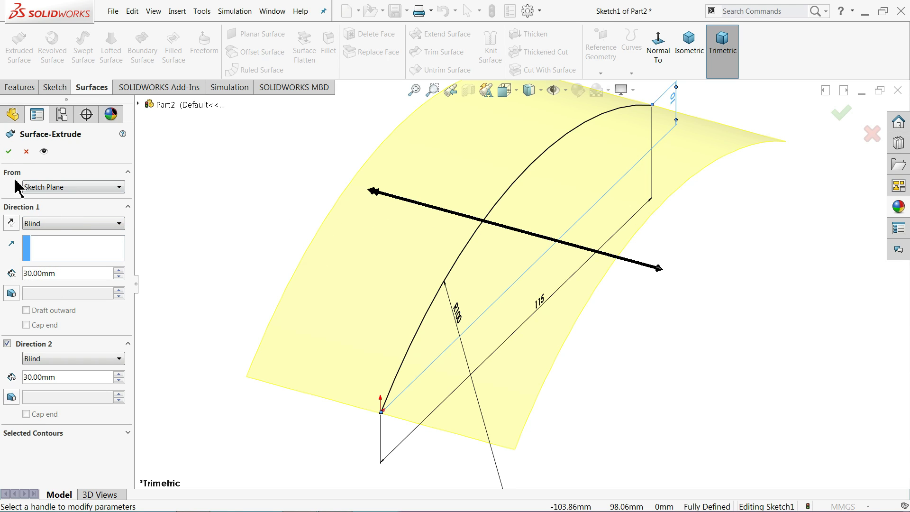
click(8, 153)
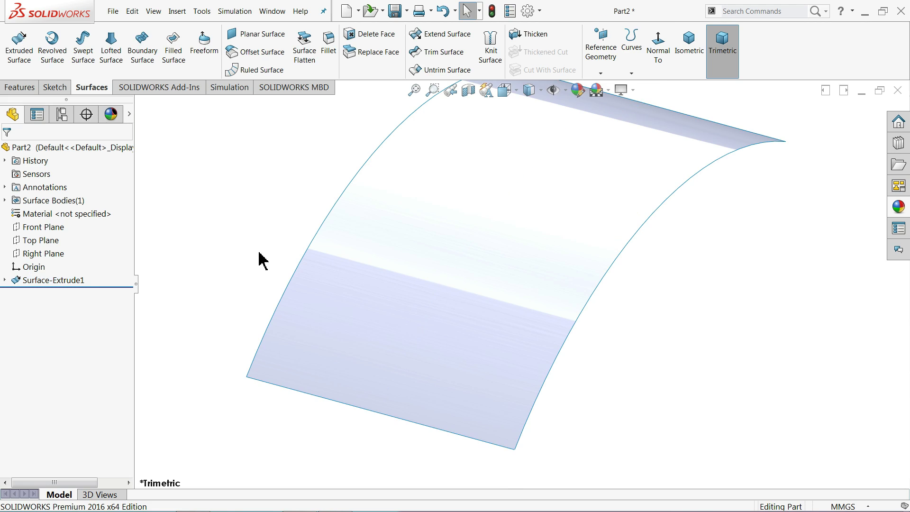
- Open a new sketch on the Top Plane below the curved surface
middle_drag(283, 275, 255, 261)
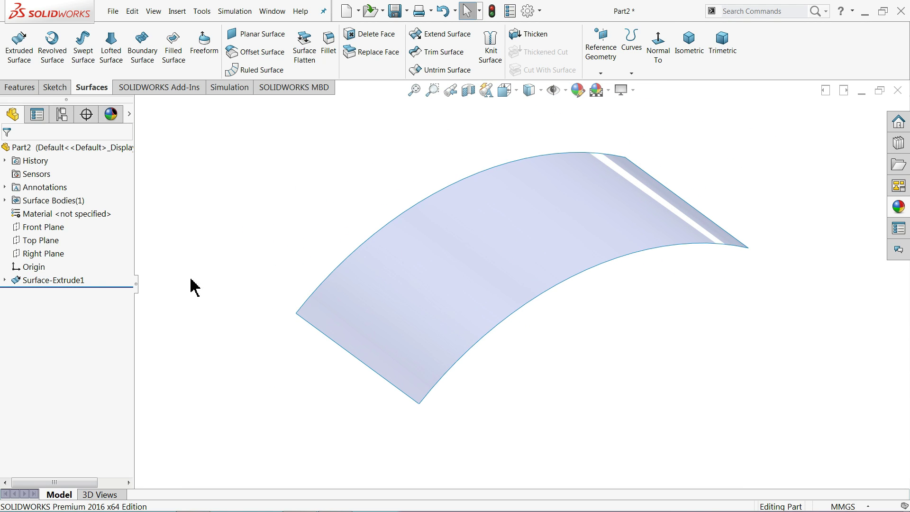
click(43, 242)
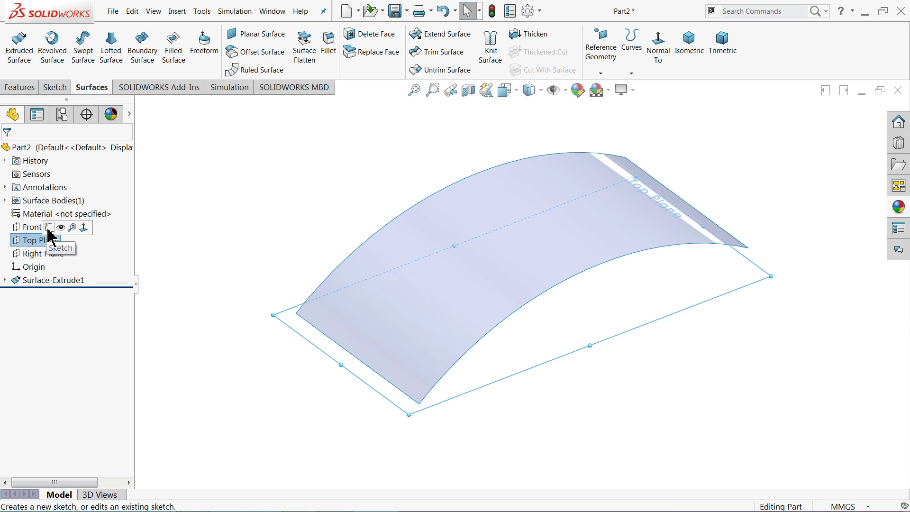
click(49, 228)
- Viewing normal to the plane, draw a large lower circle and a small upper circle
click(526, 47)
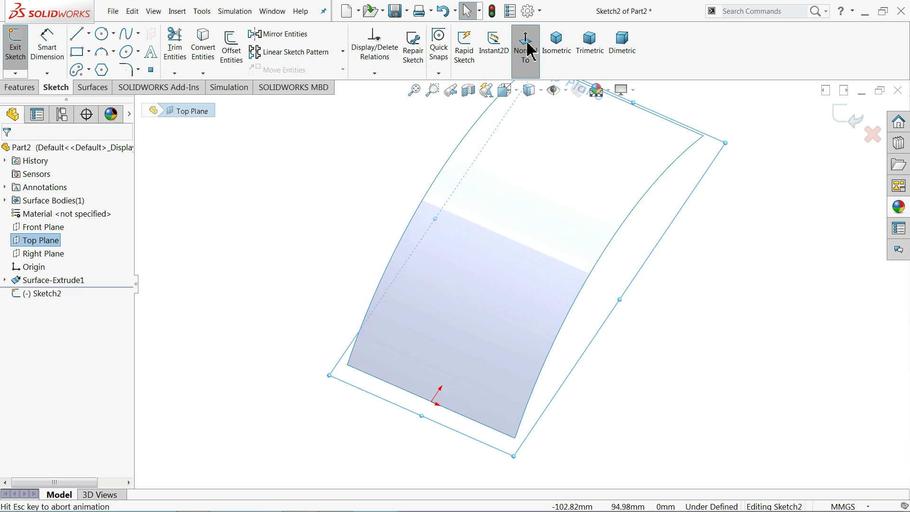
click(102, 33)
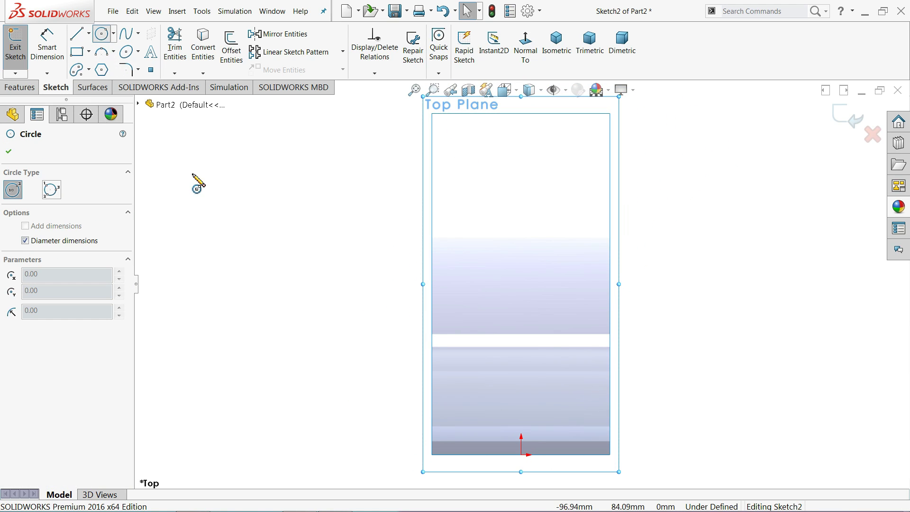
click(521, 360)
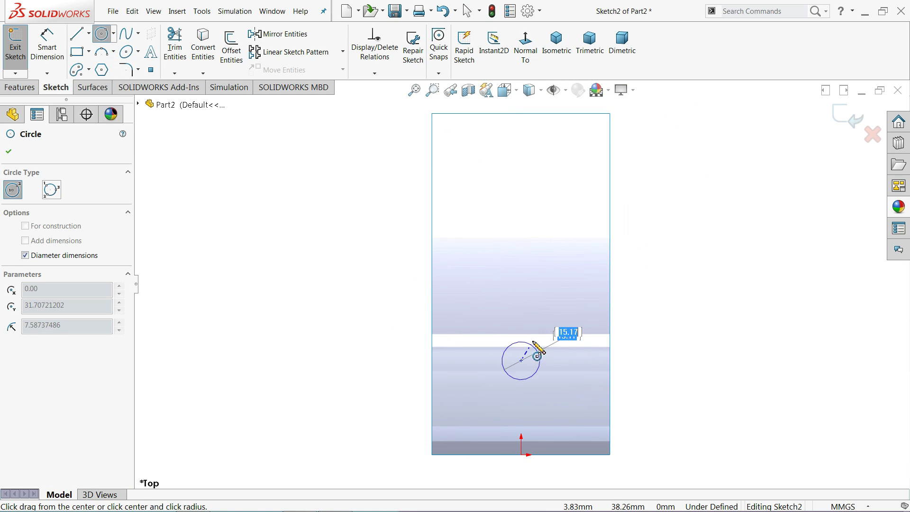
click(550, 313)
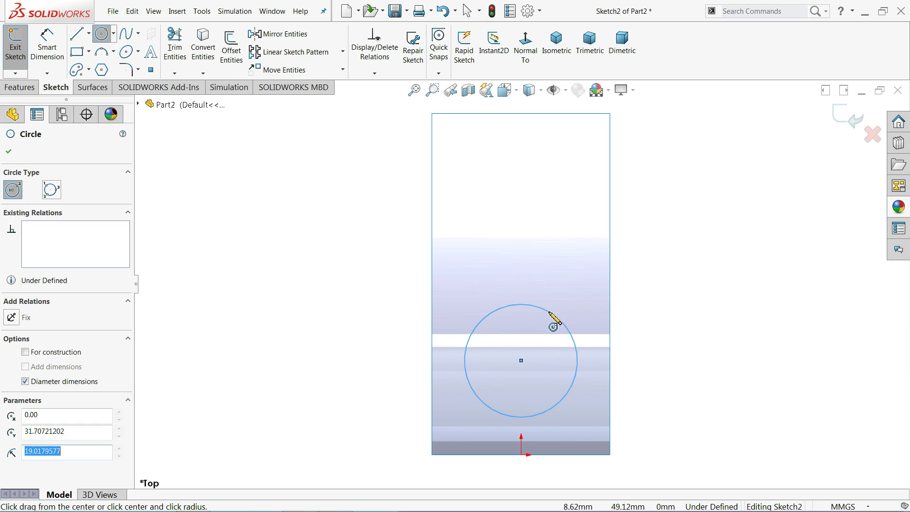
click(521, 191)
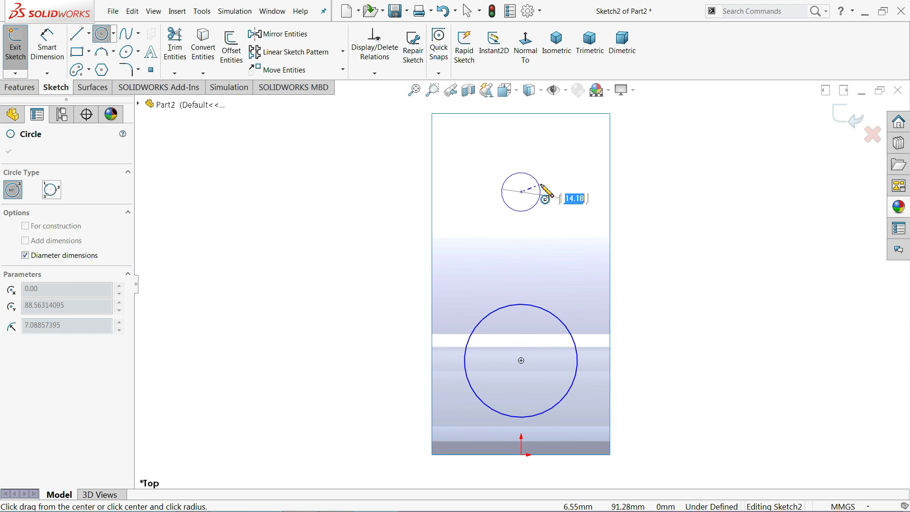
click(549, 191)
- Join the two circles with vertical tangent lines on the left and right sides
click(78, 35)
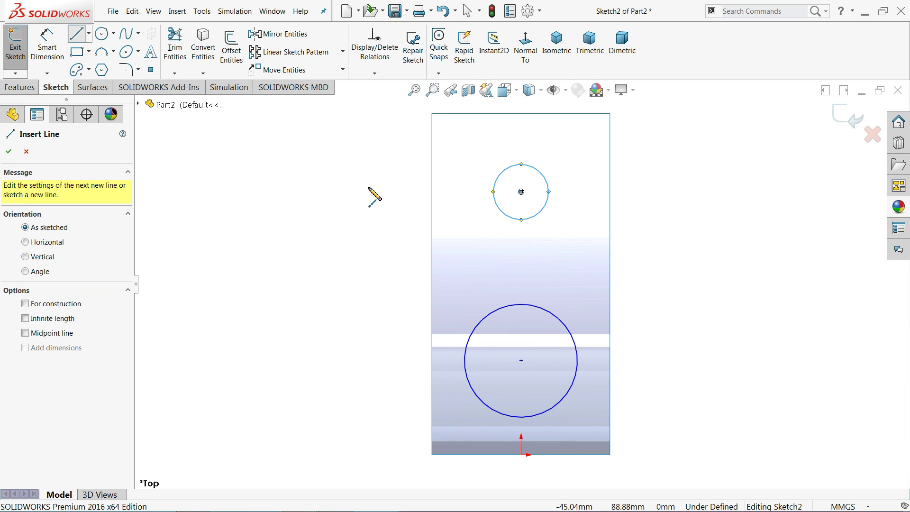
click(493, 192)
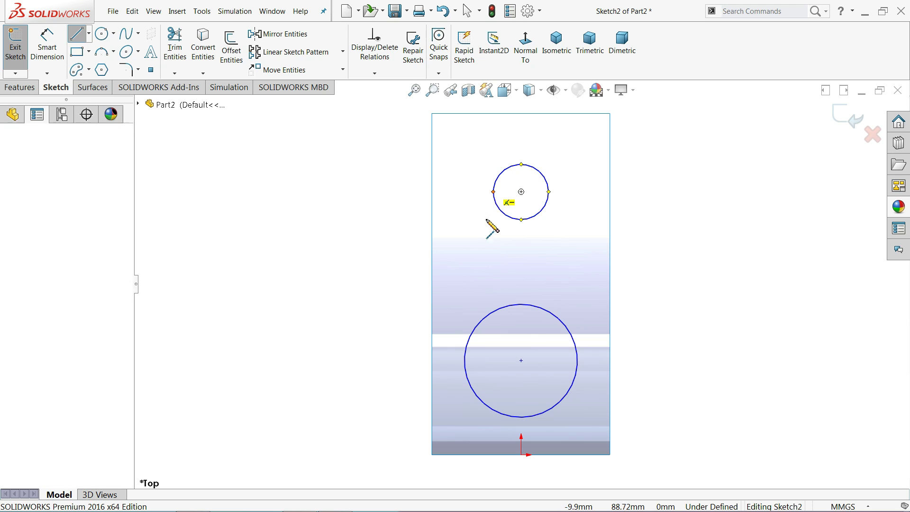
click(493, 312)
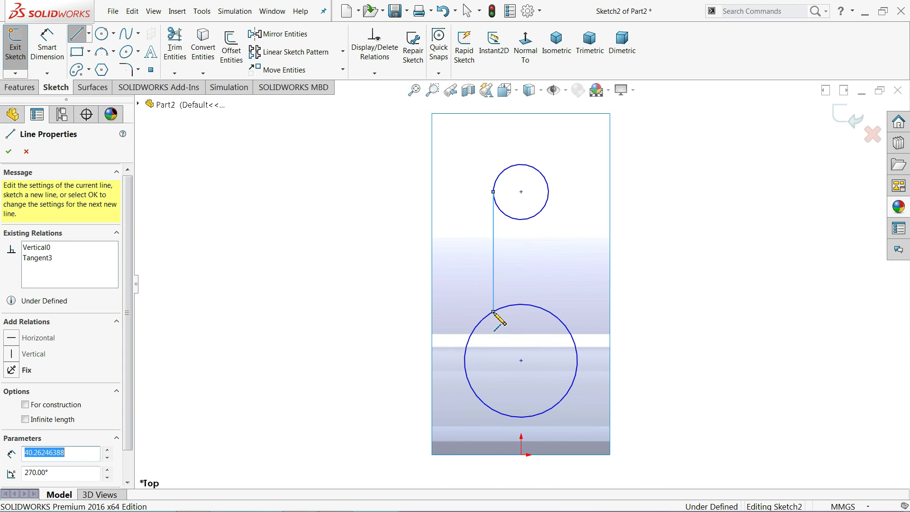
key(Escape)
click(78, 34)
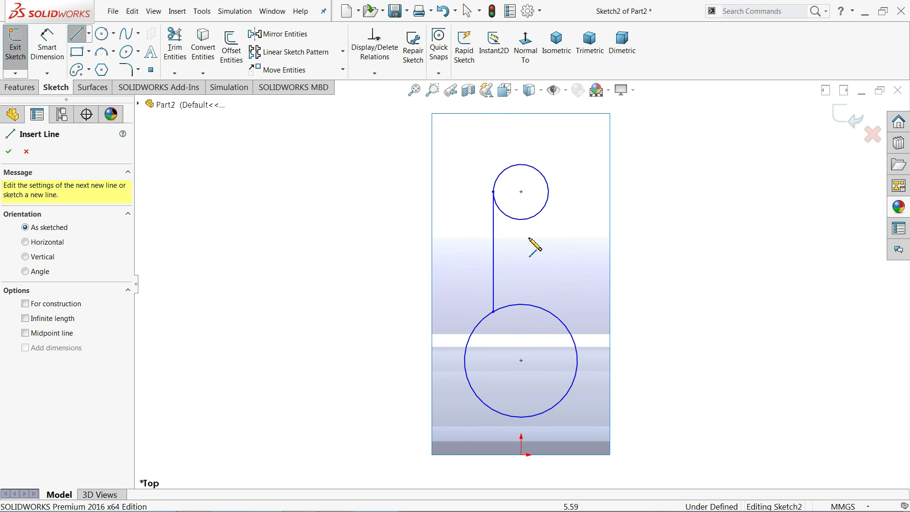
click(548, 192)
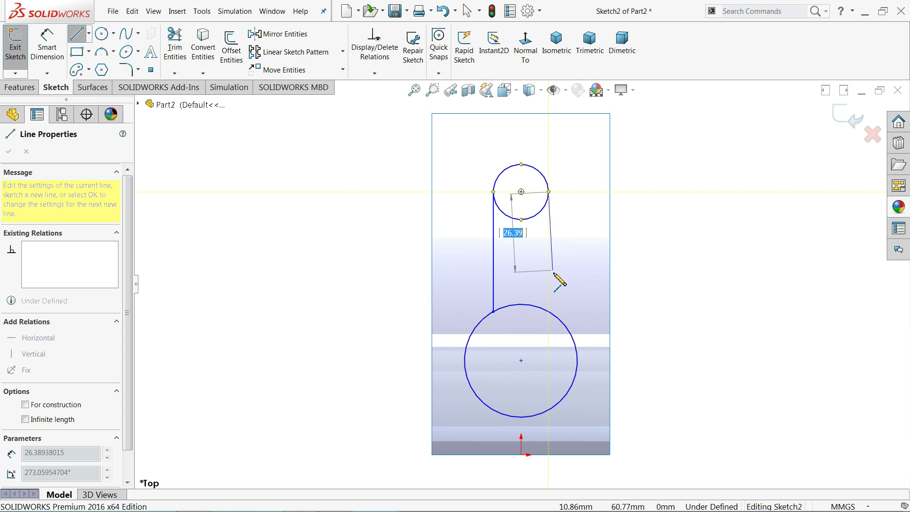
click(549, 312)
key(Escape)
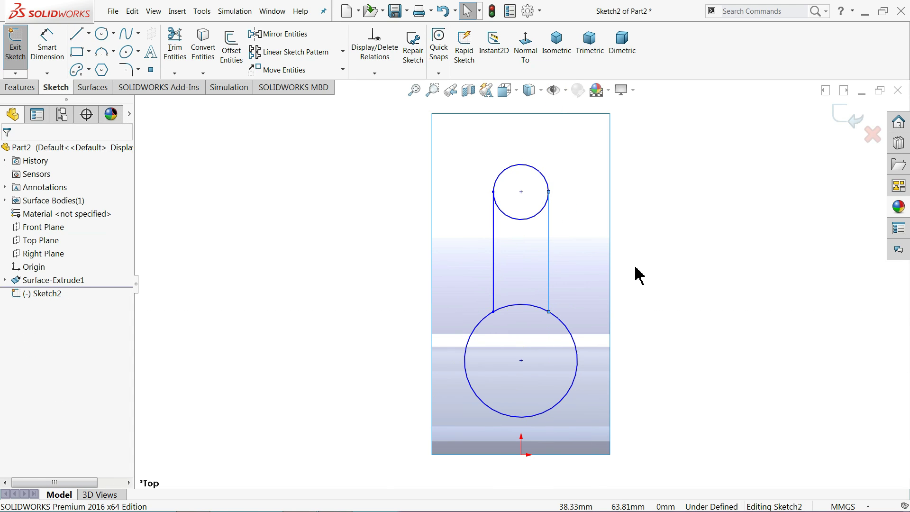
key(f)
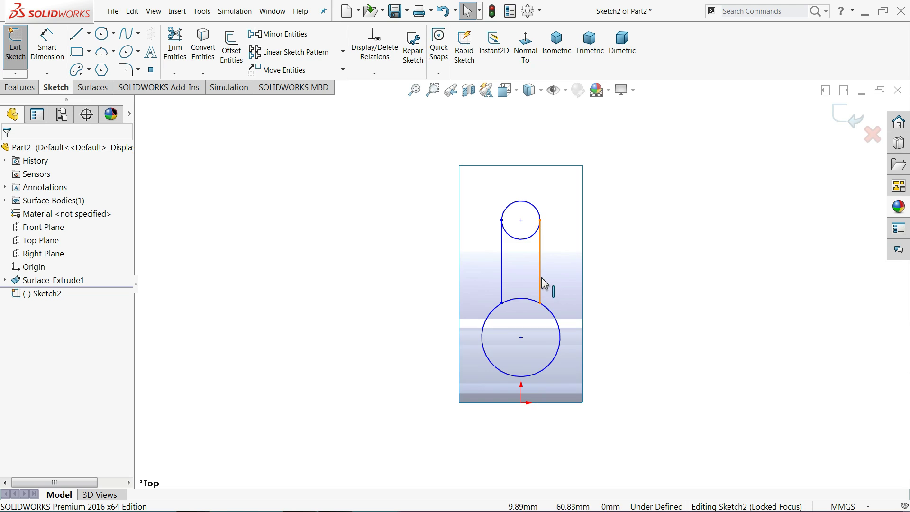
click(541, 284)
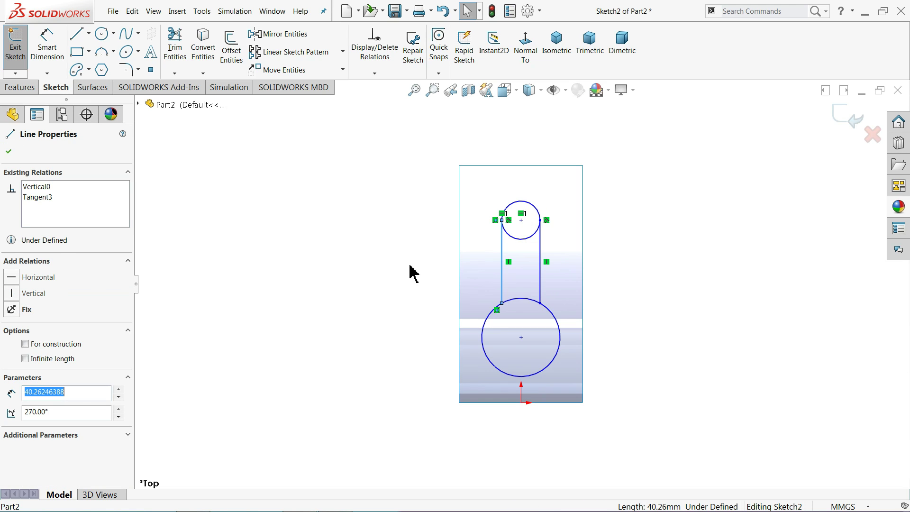
click(379, 268)
click(56, 58)
- Dimension the large circle to Ø35 mm and the small circle to Ø20 mm
scroll(607, 322, down, 2)
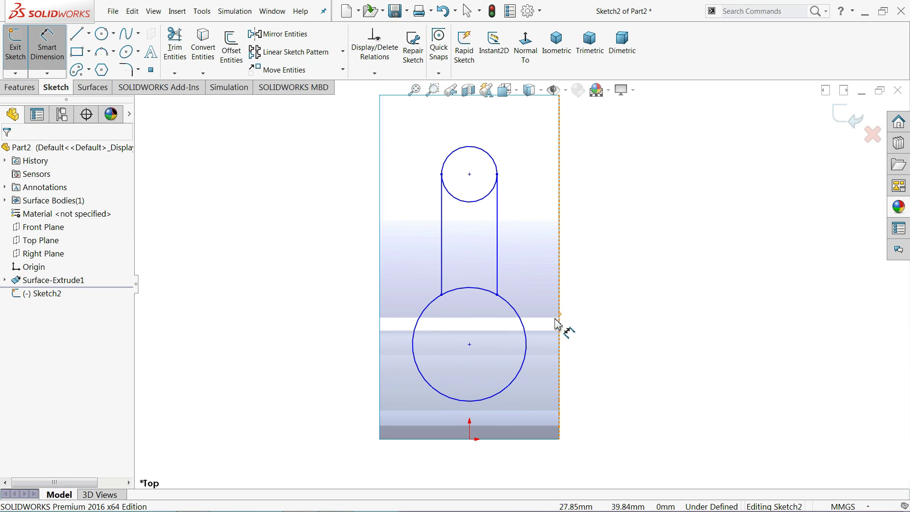
click(527, 351)
click(604, 350)
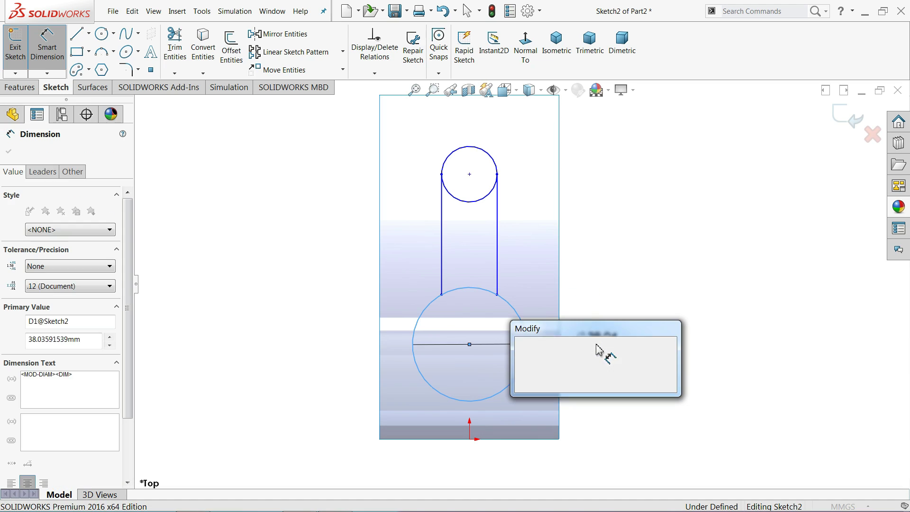
text(35)
click(525, 348)
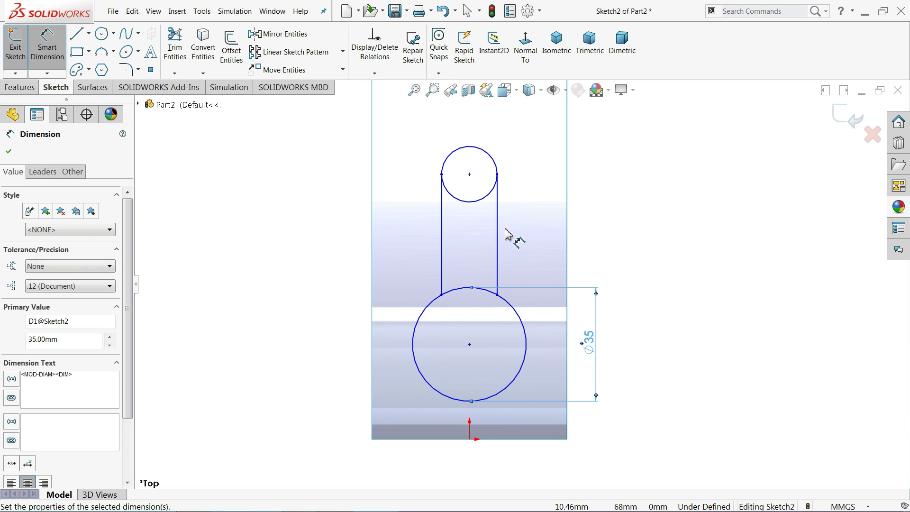
click(493, 162)
click(465, 118)
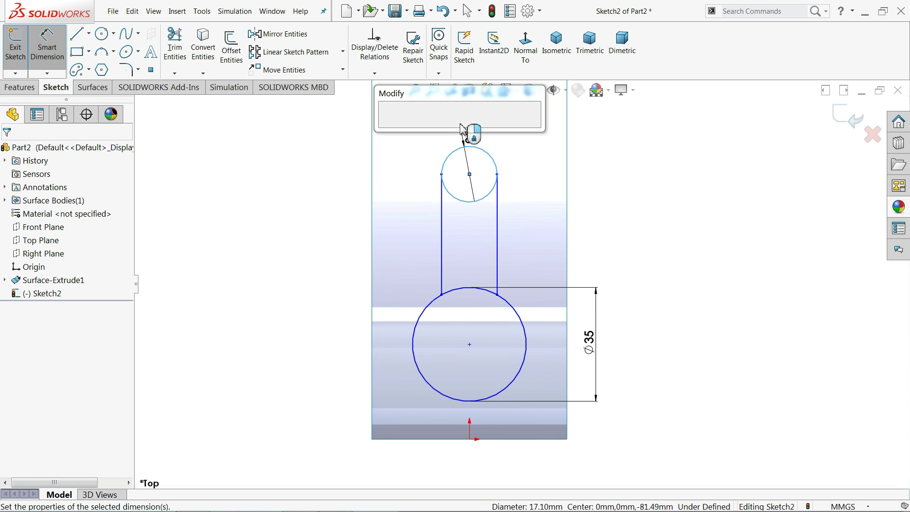
text(20)
key(Return)
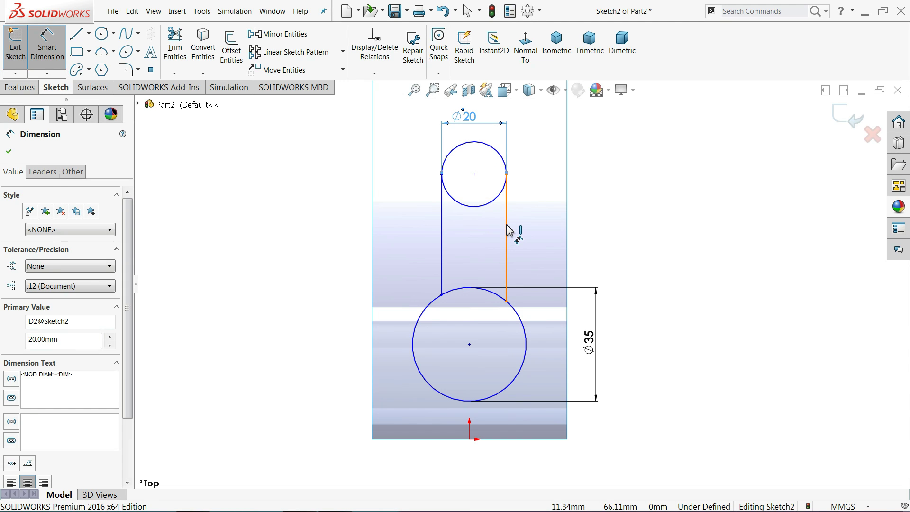
- Dimension the right tangent line to 40 mm long
click(507, 230)
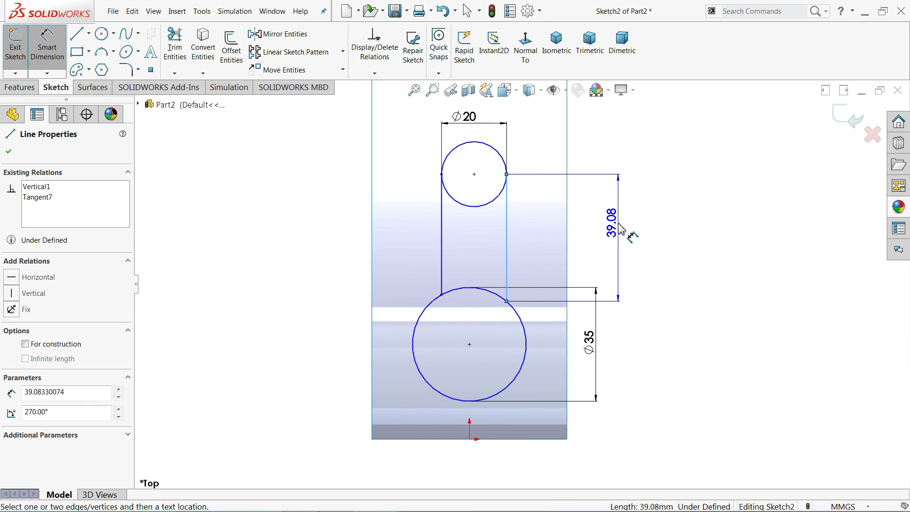
click(625, 232)
text(40)
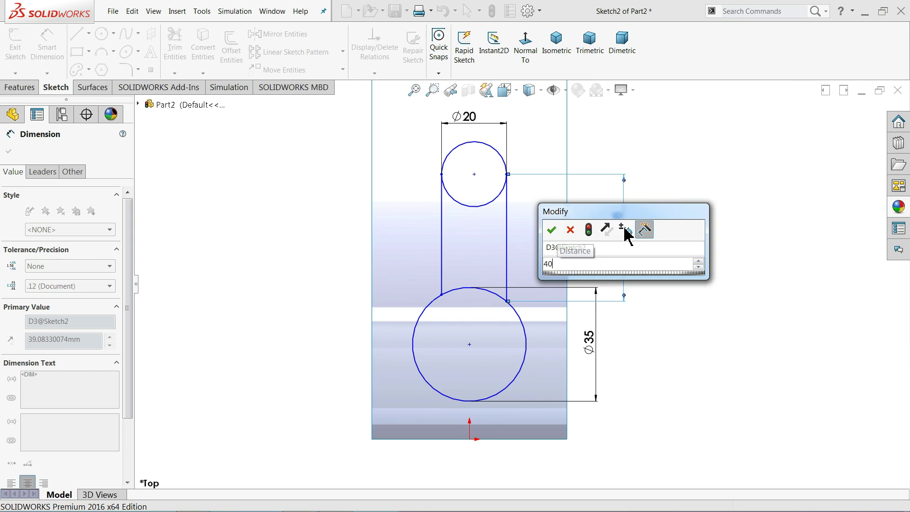
key(Return)
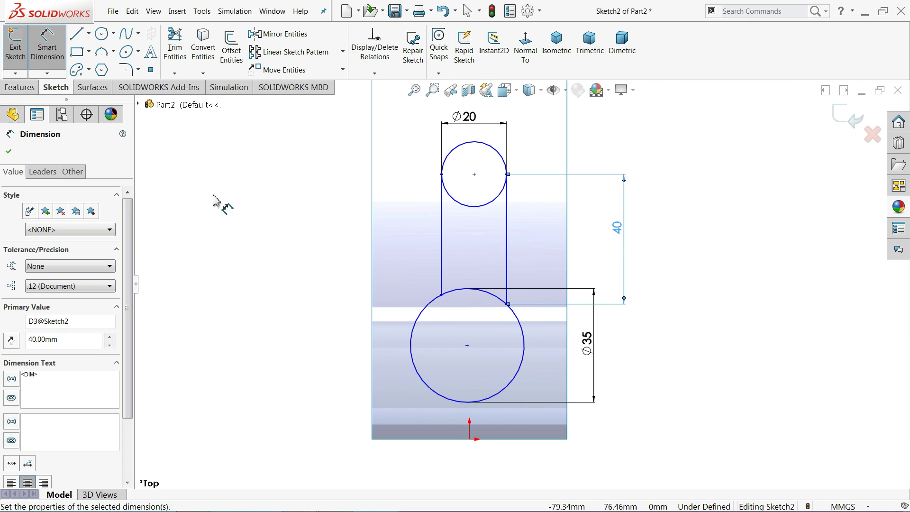
right_click(213, 183)
click(251, 211)
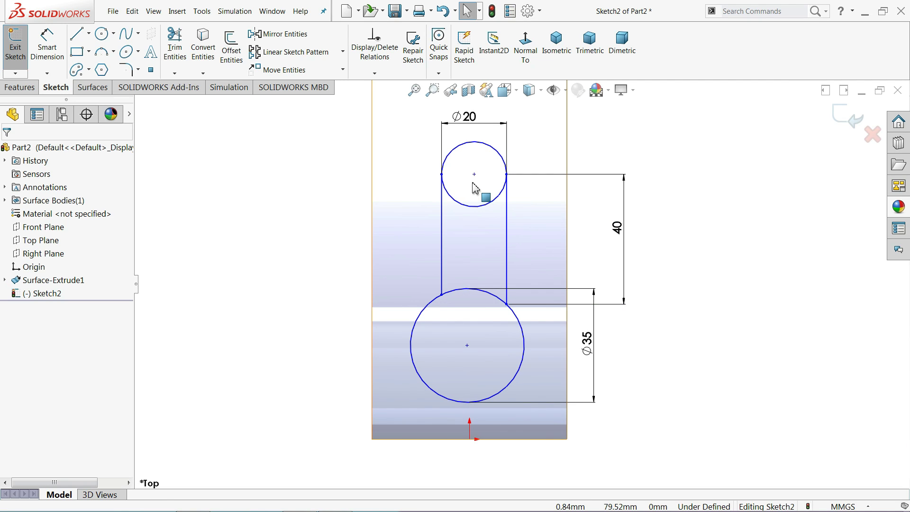
- Make both circle centres vertical with the sketch origin
click(474, 175)
ctrl+click(466, 345)
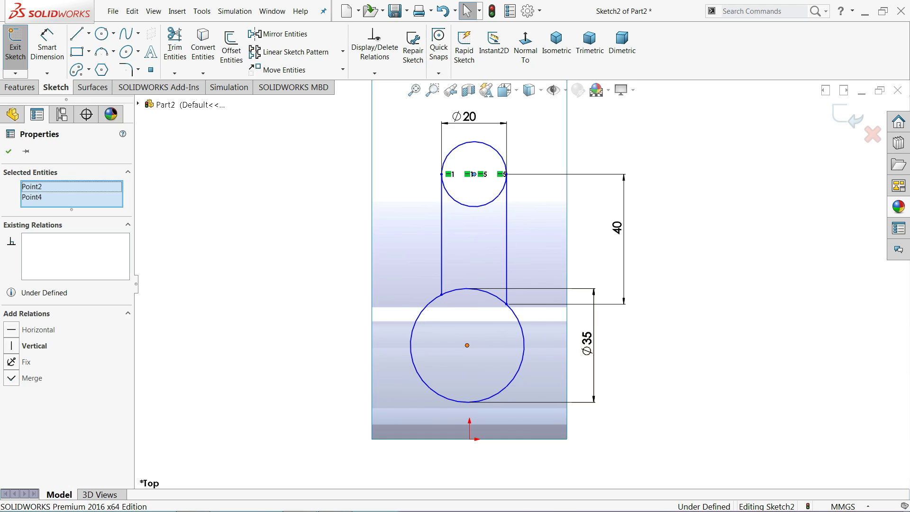
ctrl+click(469, 438)
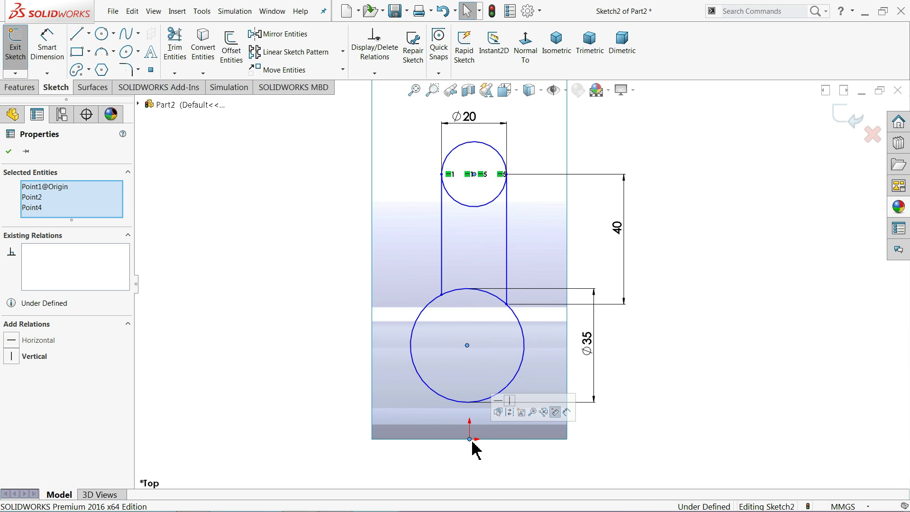
click(509, 400)
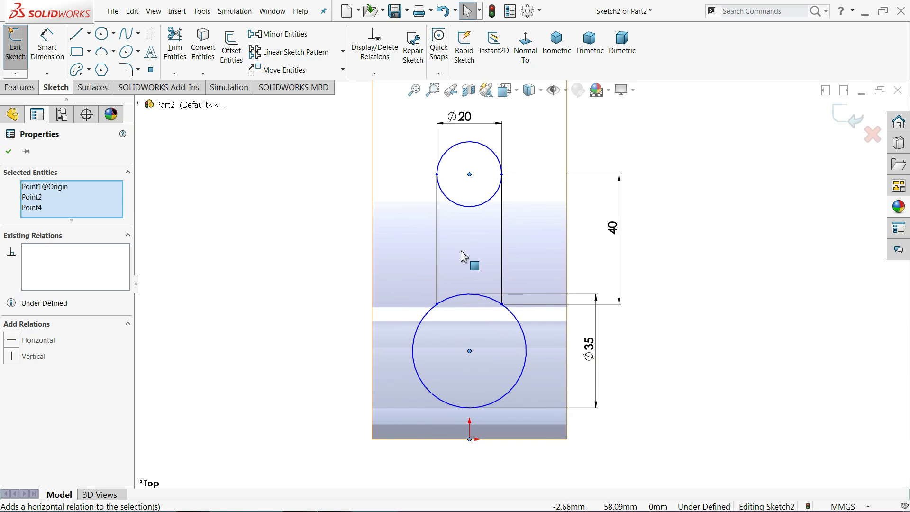
click(245, 219)
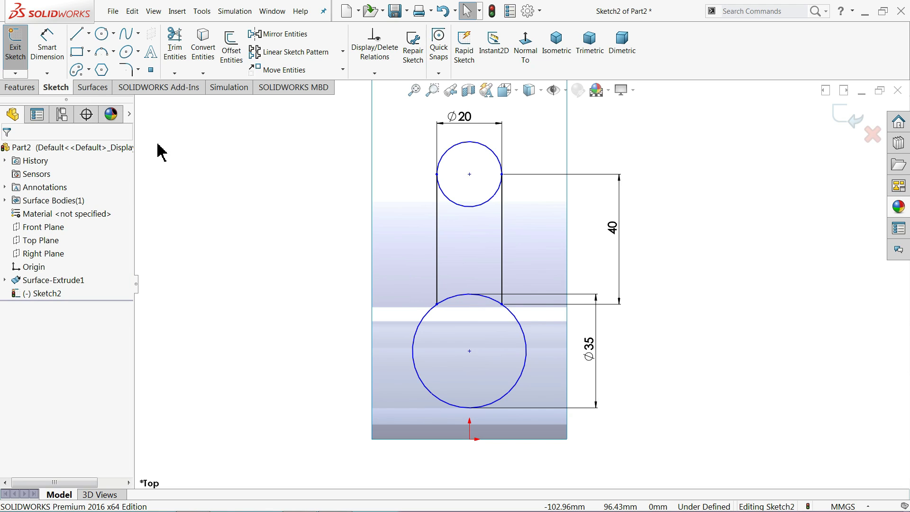
- Dimension the lower circle's centre 35 mm from the origin, fully defining the sketch
click(47, 46)
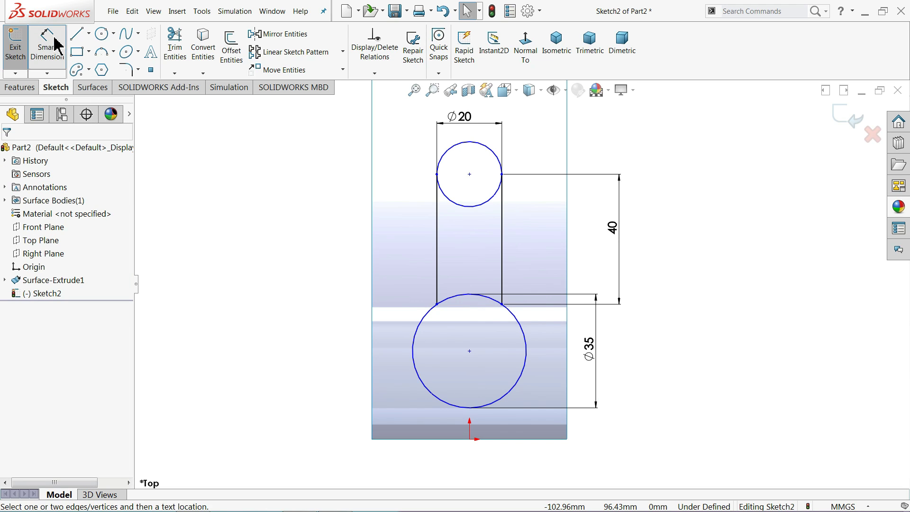
click(469, 352)
click(470, 441)
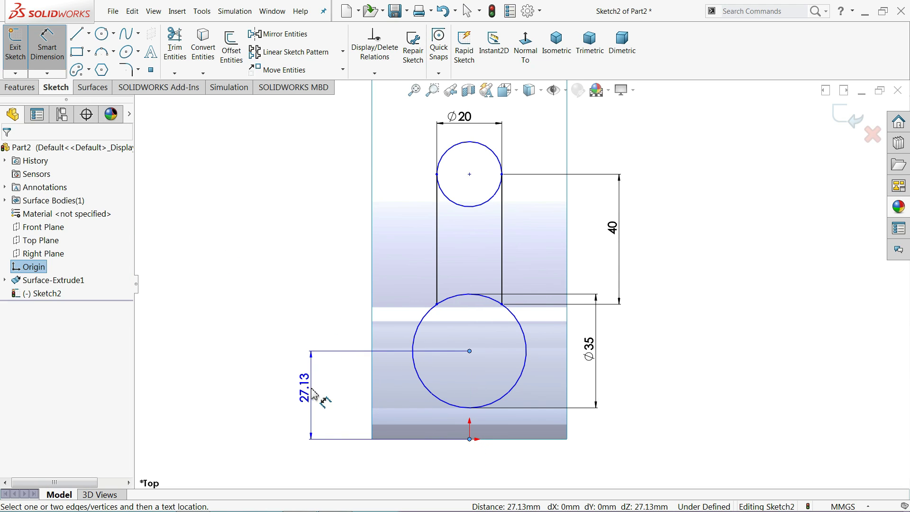
click(313, 396)
text(35)
key(Return)
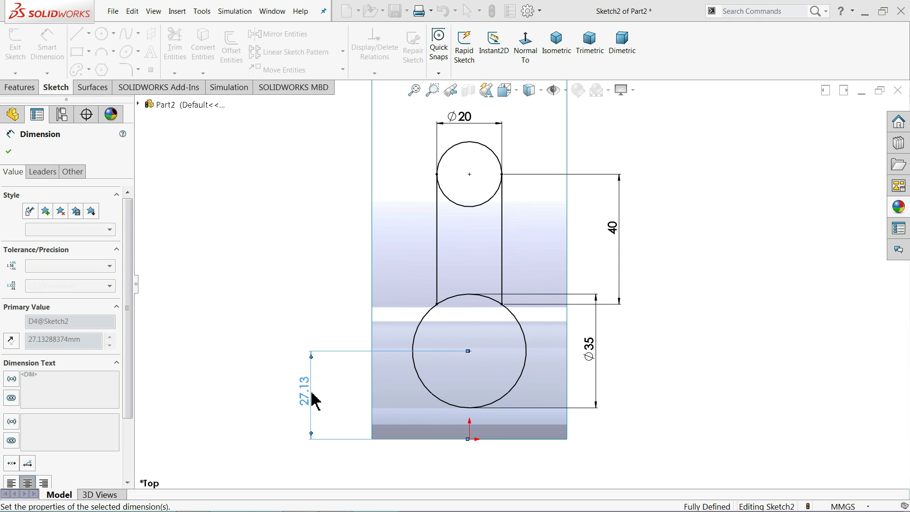
key(f)
scroll(504, 295, down, 2)
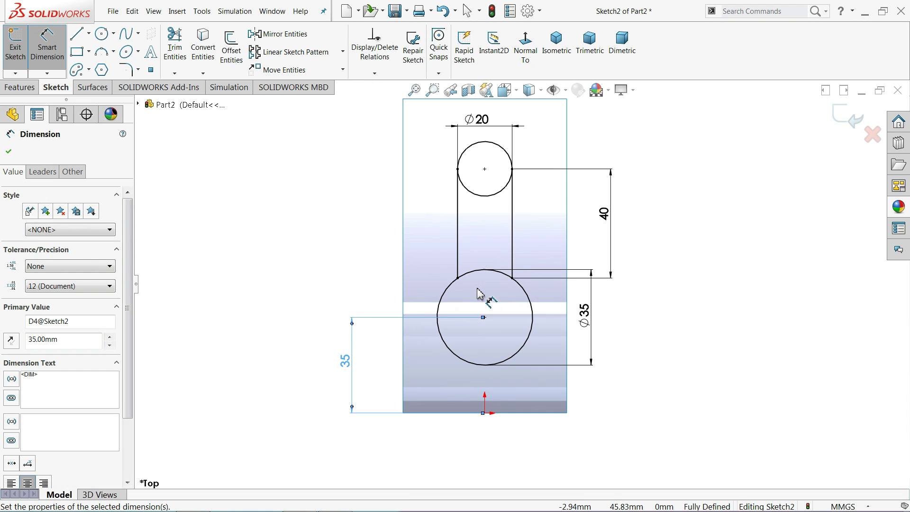
scroll(543, 221, down, 1)
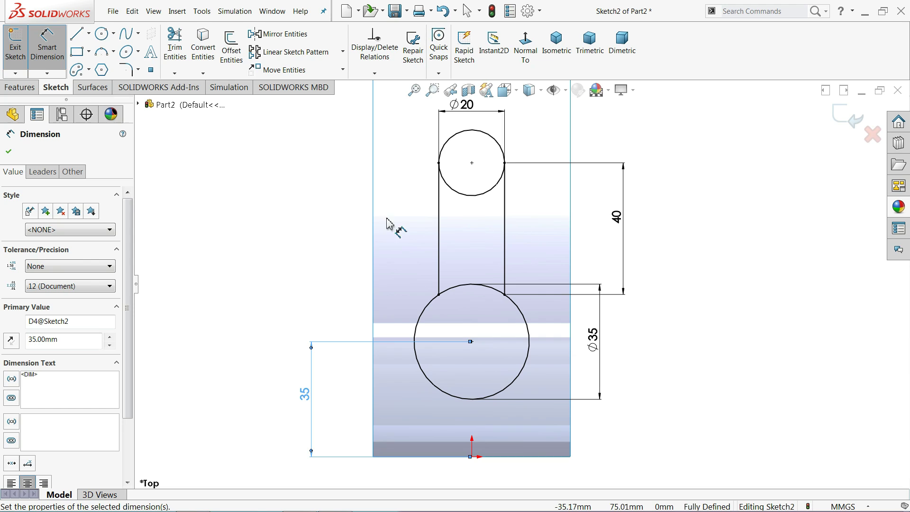
- Trim away the inner circle arcs and line ends to leave one keyhole outline
click(175, 49)
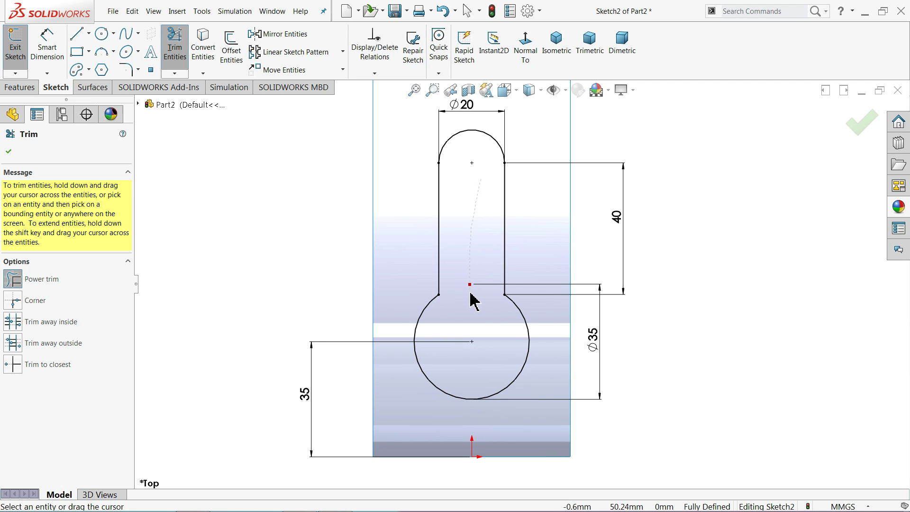
click(8, 153)
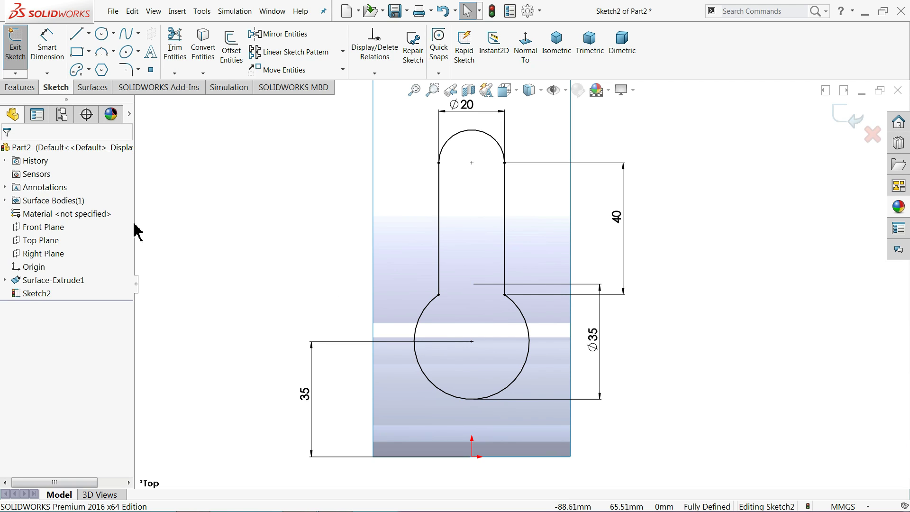
scroll(461, 303, down, 3)
scroll(431, 285, down, 3)
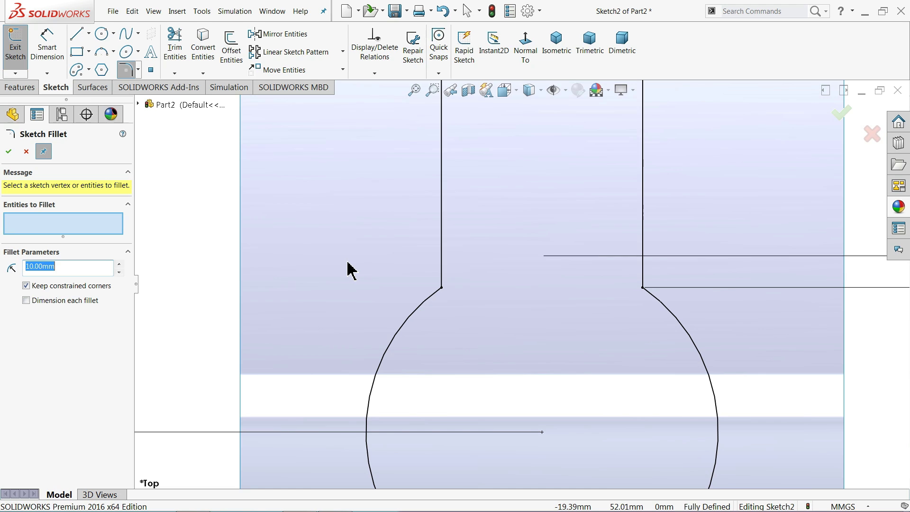
- Round the left and right neck corners with 12 mm sketch fillets
click(452, 298)
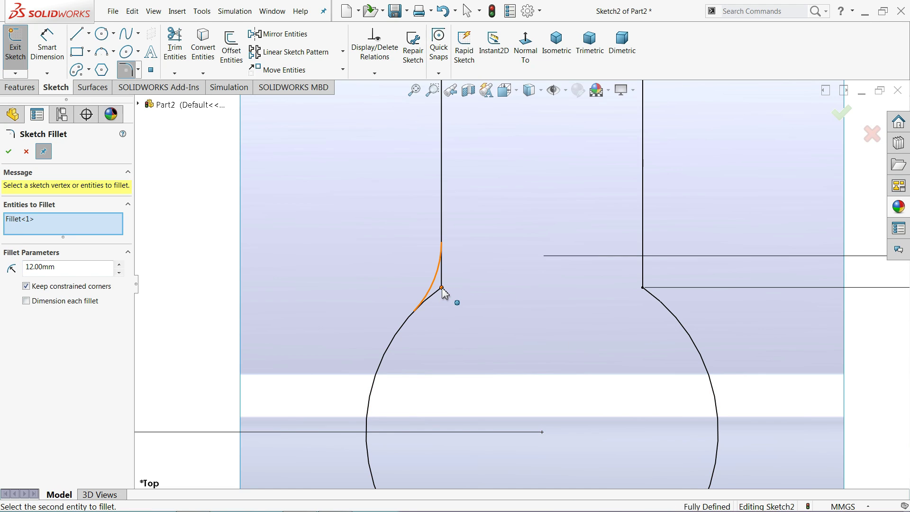
click(643, 292)
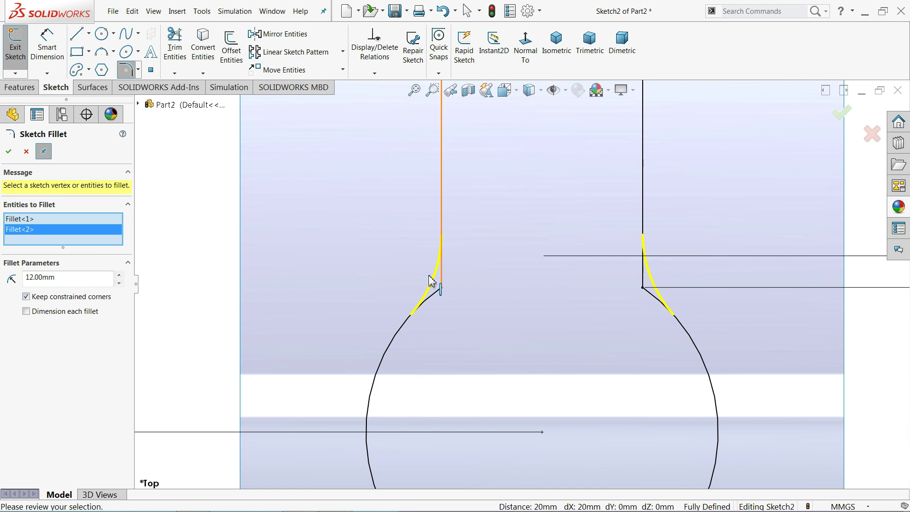
click(9, 151)
key(f)
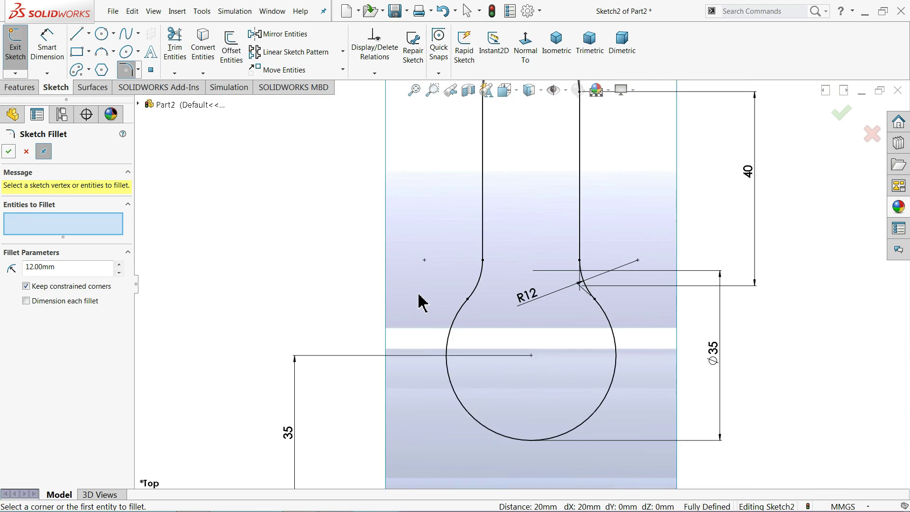
click(8, 152)
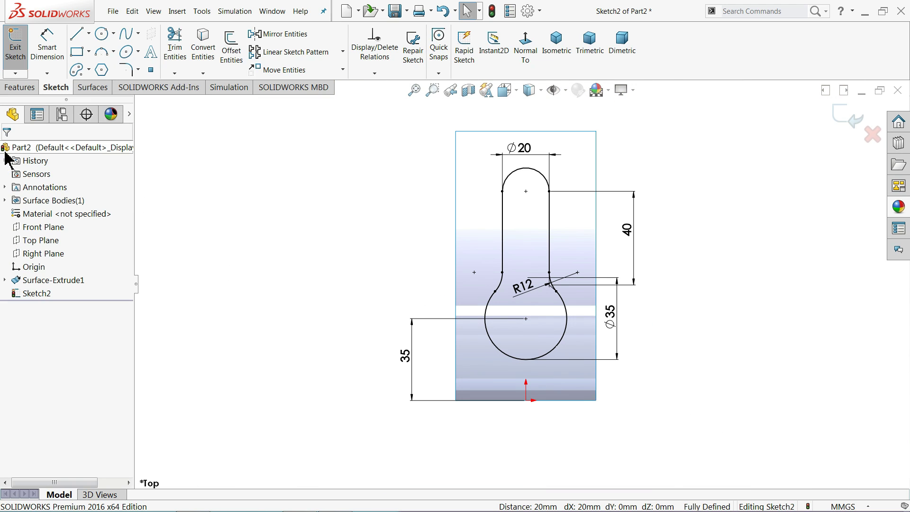
- Start an extruded surface from the keyhole sketch, previewing it through the curved base
mouse_move(312, 288)
middle_down()
mouse_move(244, 170)
mouse_move(301, 232)
mouse_move(286, 175)
mouse_move(267, 182)
middle_up()
scroll(550, 289, down, 5)
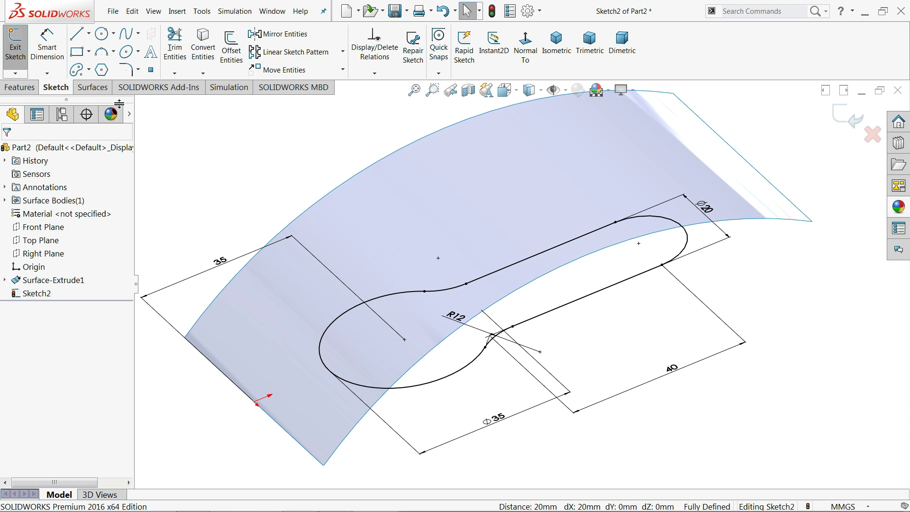
click(92, 88)
click(19, 40)
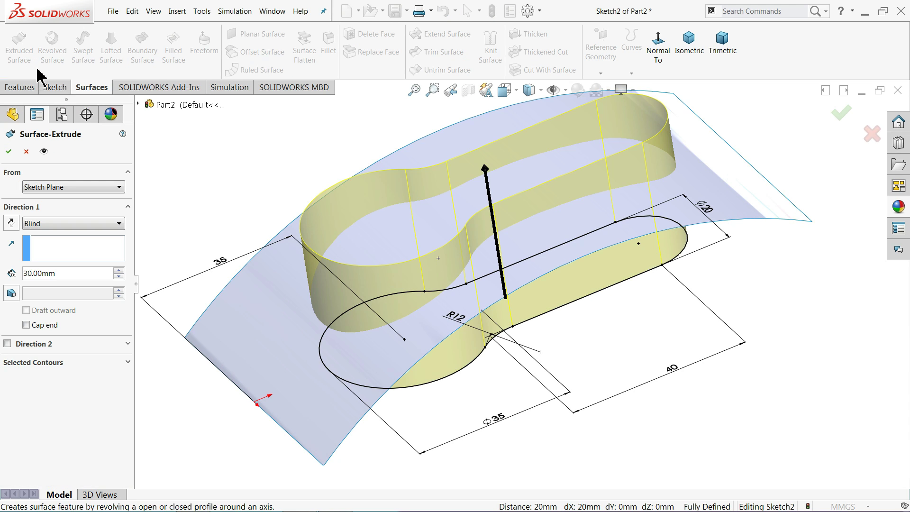
scroll(258, 132, up, 1)
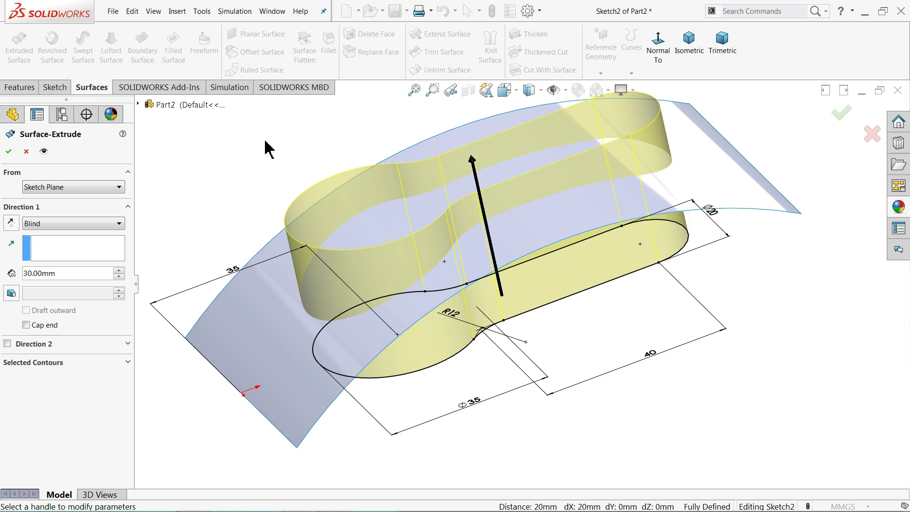
scroll(355, 223, up, 2)
middle_drag(355, 223, 323, 212)
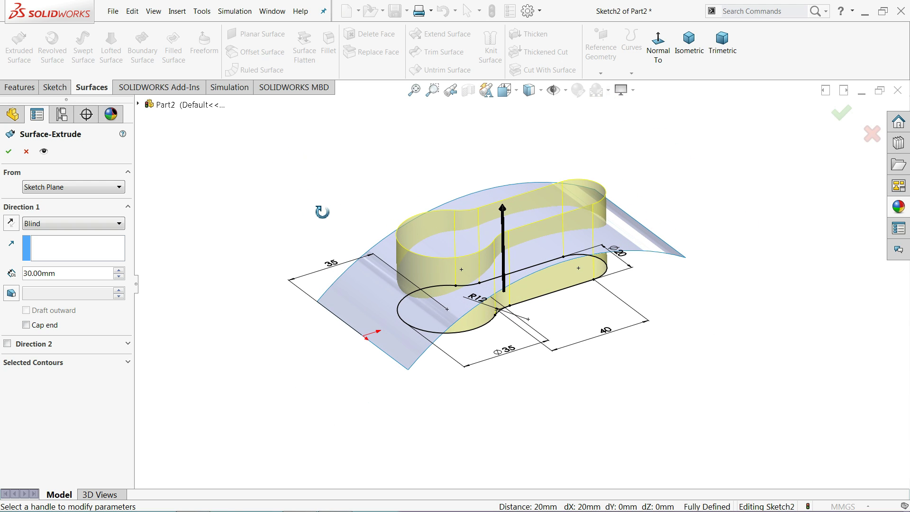
click(119, 271)
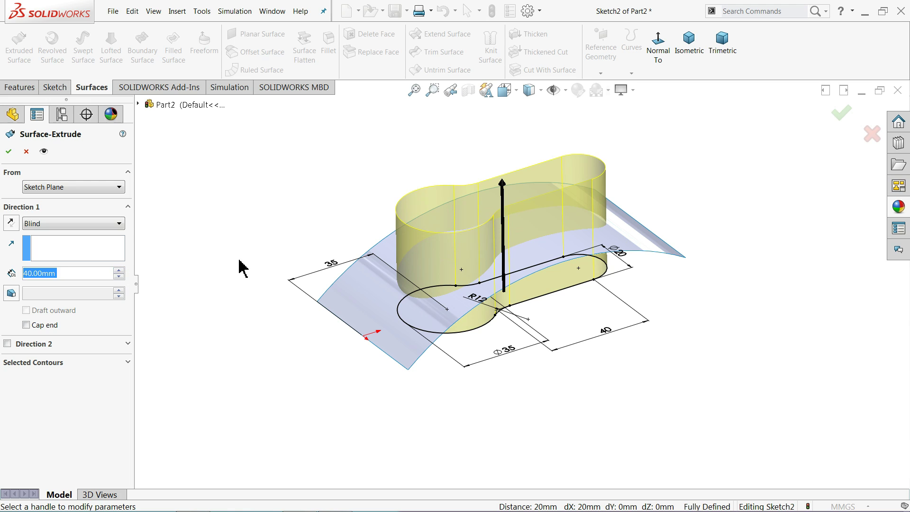
mouse_move(239, 264)
middle_down()
mouse_move(213, 223)
mouse_move(183, 219)
mouse_move(239, 262)
mouse_move(245, 290)
mouse_move(240, 260)
mouse_move(234, 266)
middle_up()
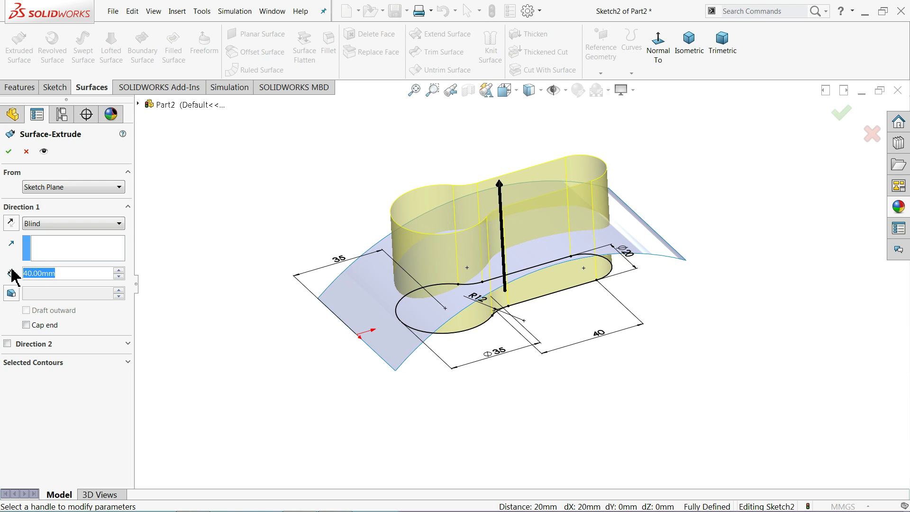
- Set the Blind extrusion depth to 40 mm and accept Surface-Extrude2
text(35)
key(Return)
mouse_move(203, 267)
middle_down()
mouse_move(186, 211)
mouse_move(208, 286)
mouse_move(206, 279)
middle_up()
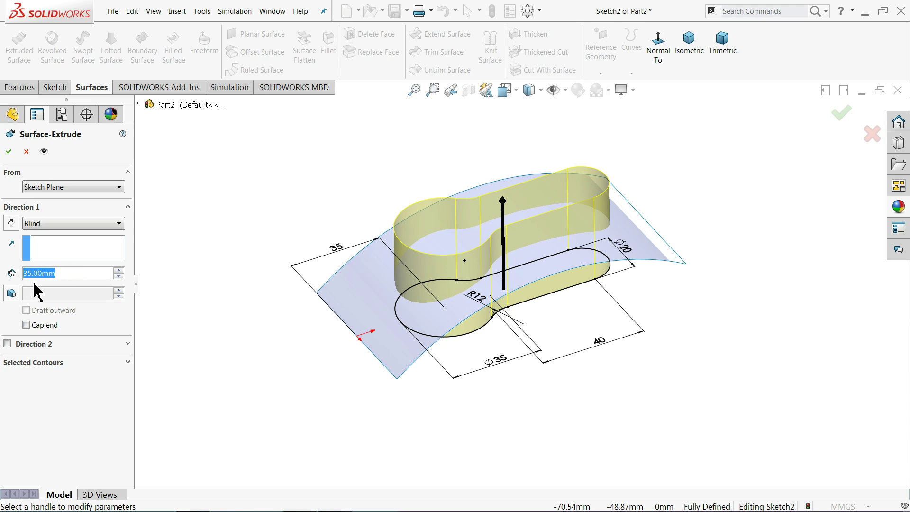
text(40)
key(Return)
scroll(532, 235, down, 2)
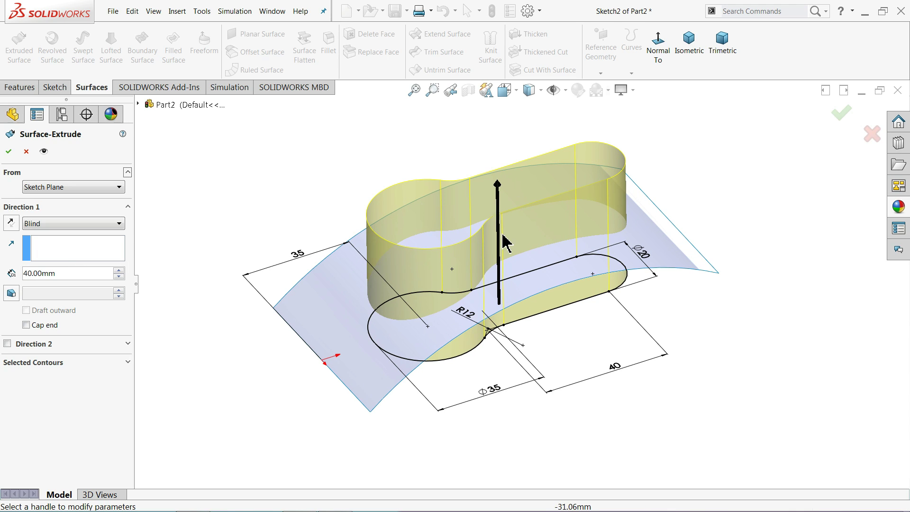
click(8, 152)
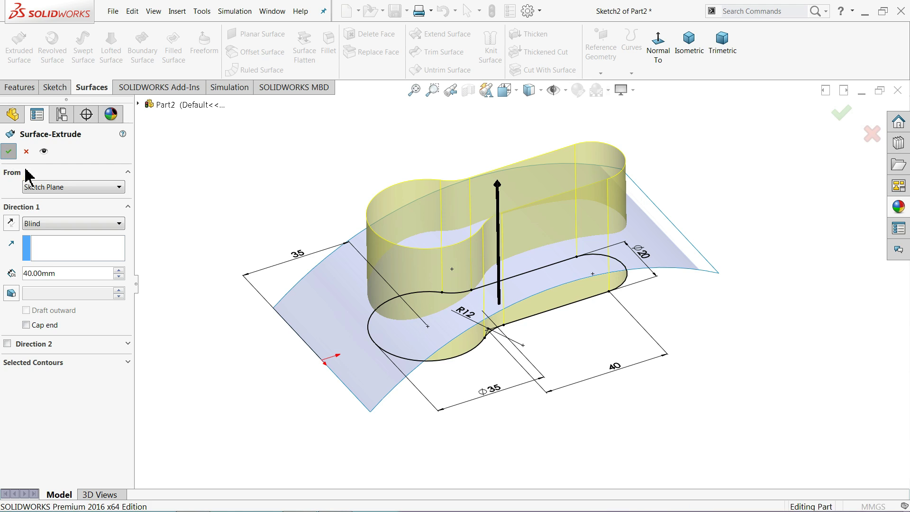
middle_drag(240, 254, 223, 138)
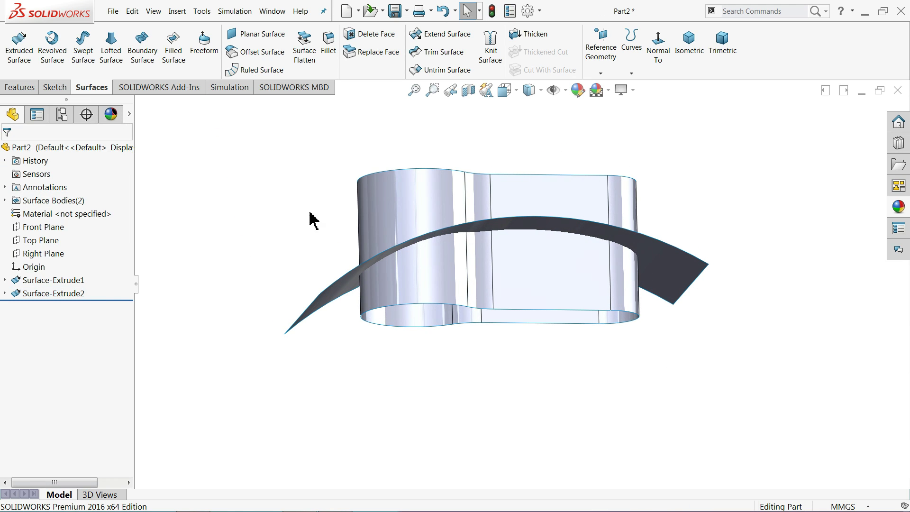
- Trim the keyhole wall with the curved sheet (Surface-Extrude1), removing the wall piece below it
click(525, 285)
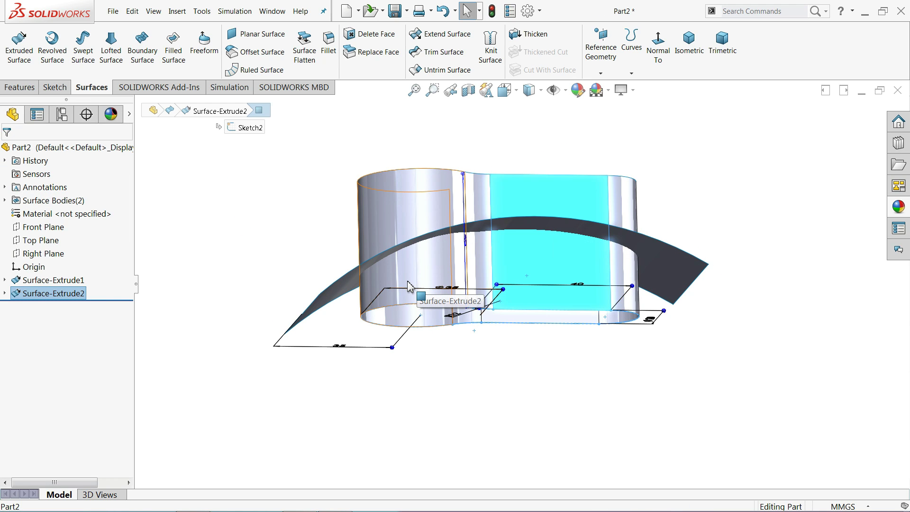
click(285, 213)
mouse_move(284, 213)
middle_down()
mouse_move(291, 294)
mouse_move(312, 298)
mouse_move(299, 307)
middle_up()
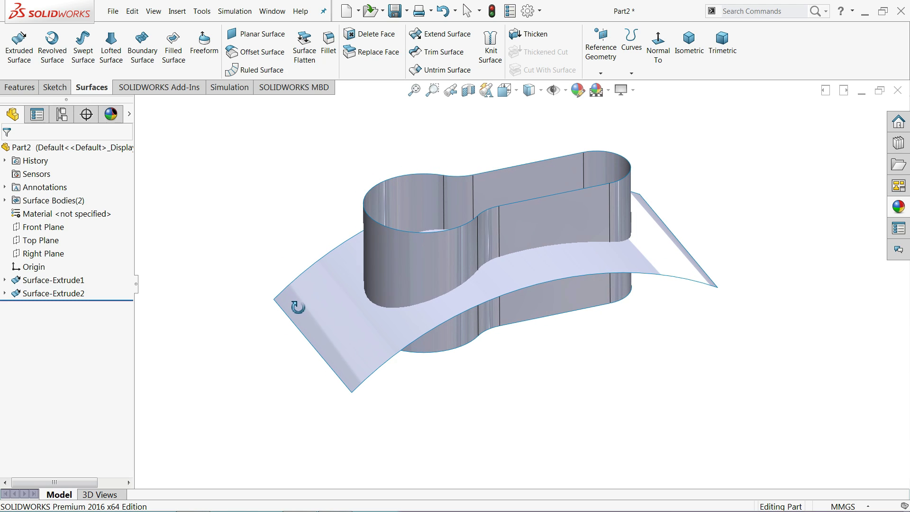
click(440, 55)
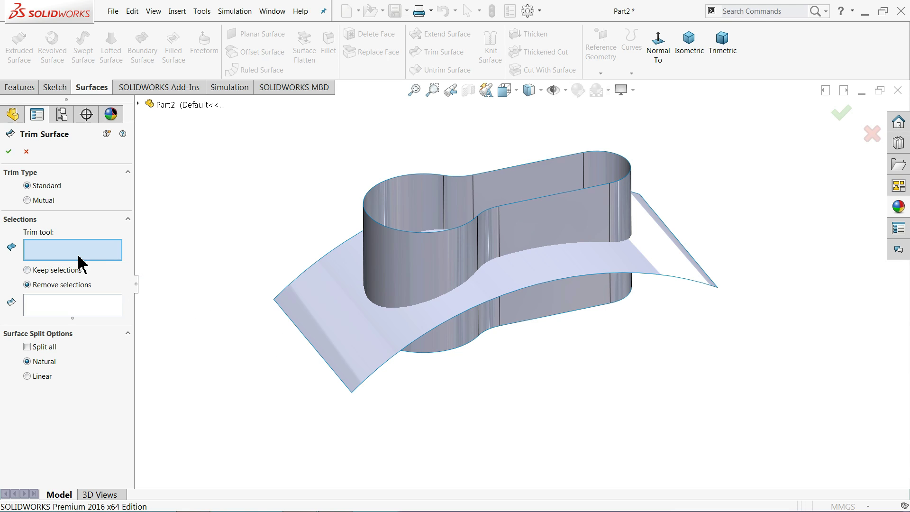
click(370, 331)
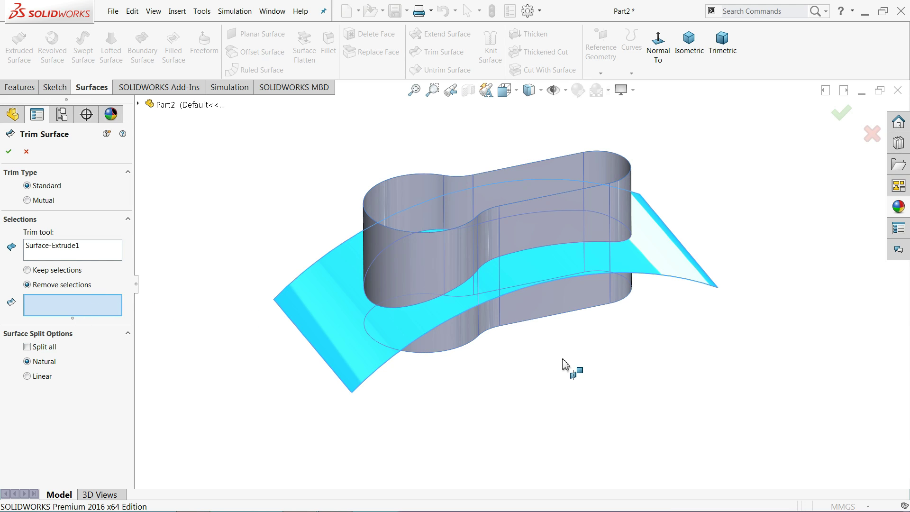
middle_drag(570, 368, 553, 301)
click(544, 284)
middle_drag(499, 388, 481, 275)
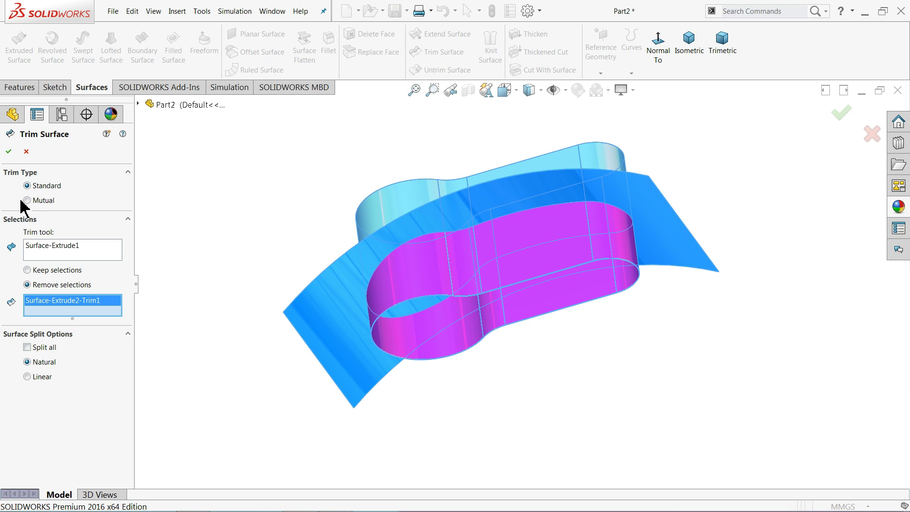
click(9, 151)
middle_drag(134, 250, 263, 381)
scroll(493, 260, down, 2)
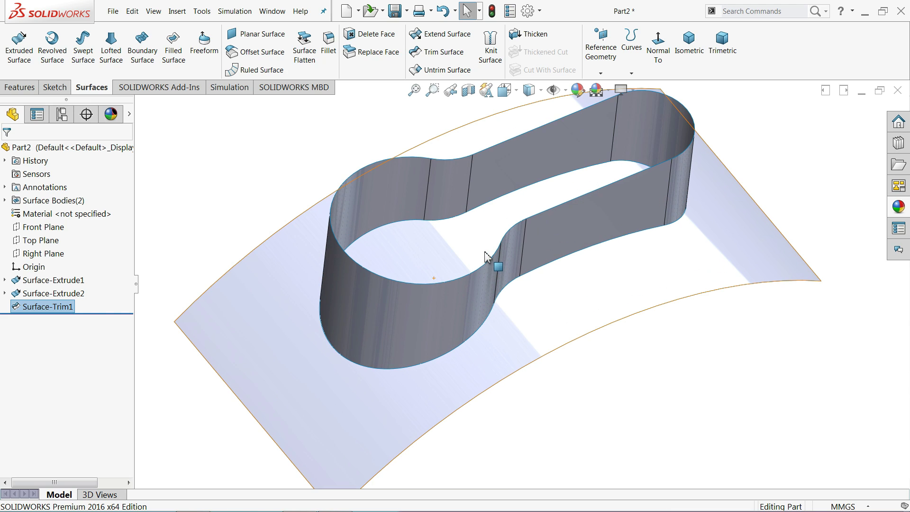
- Trim the curved sheet using the keyhole wall as tool, removing only the inner keyhole patch
click(441, 52)
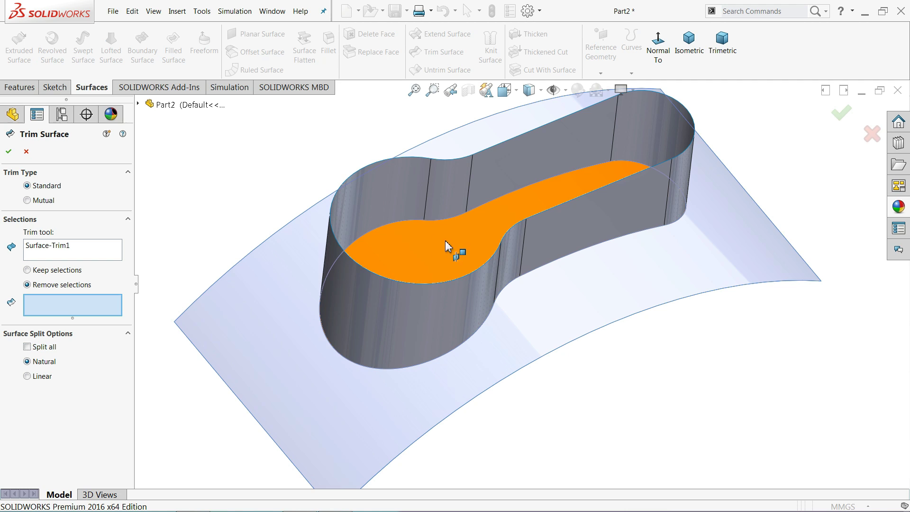
click(60, 255)
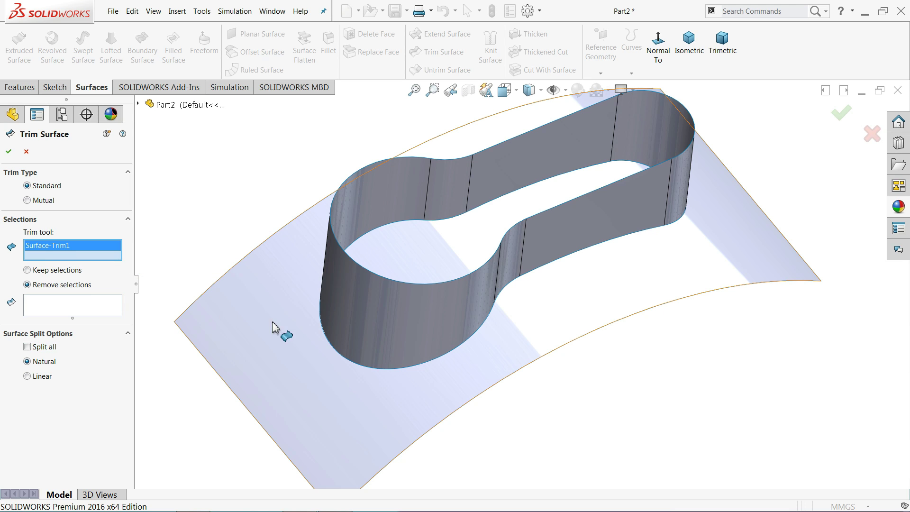
click(83, 315)
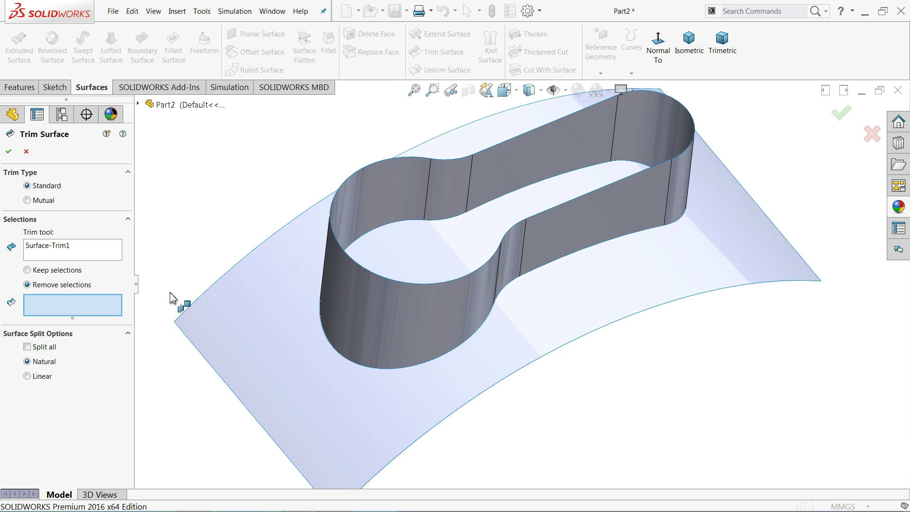
right_click(50, 256)
click(71, 256)
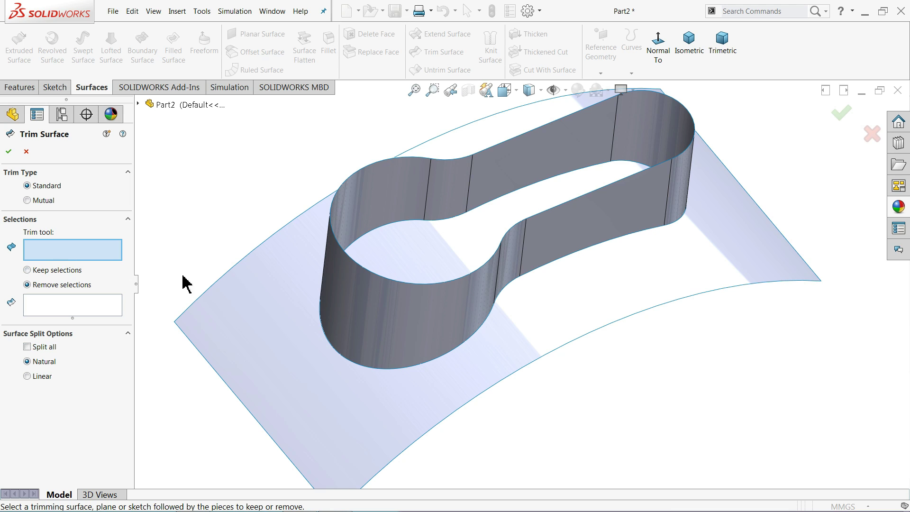
click(412, 317)
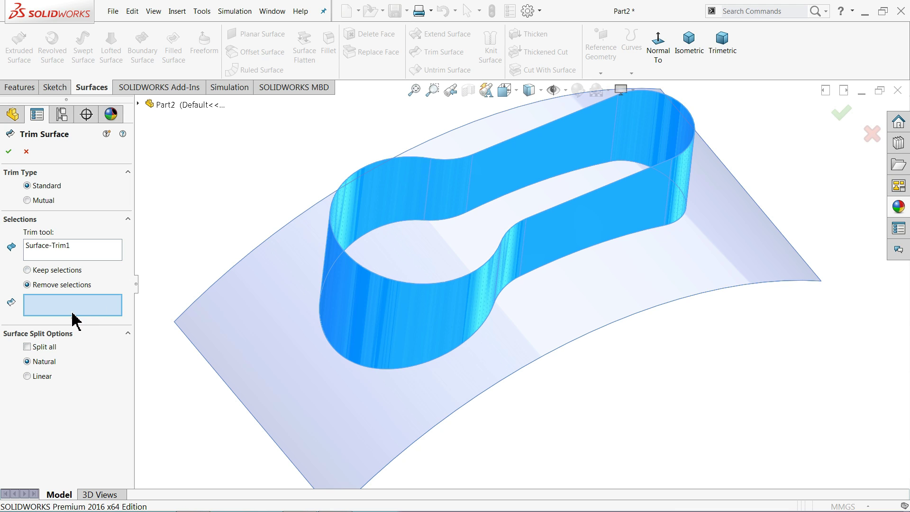
click(406, 262)
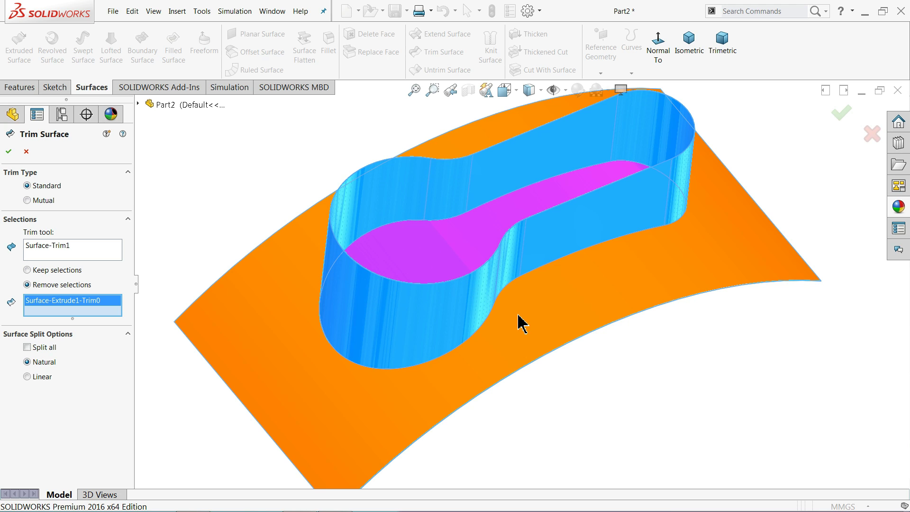
click(506, 326)
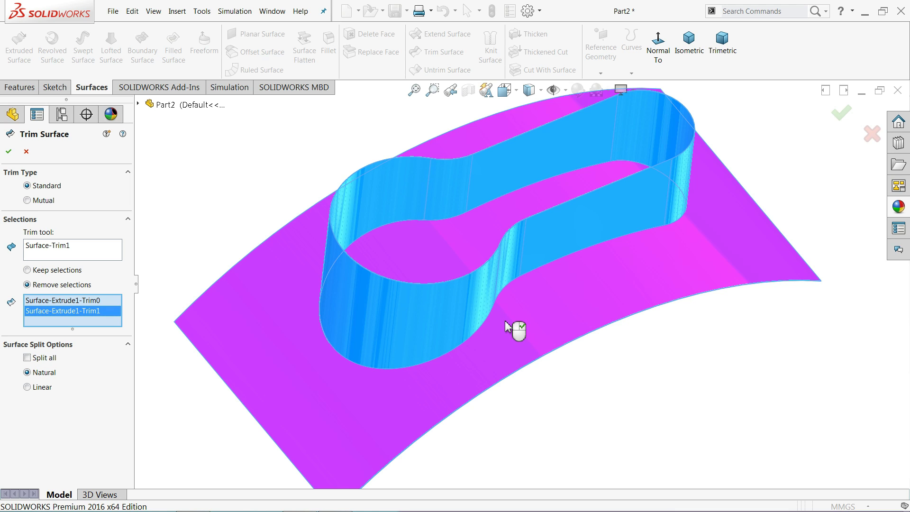
click(509, 328)
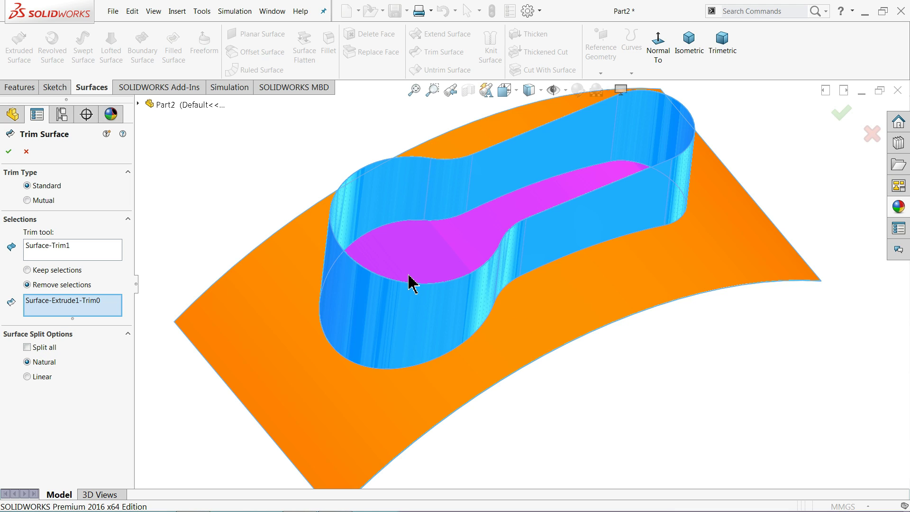
middle_drag(447, 247, 407, 265)
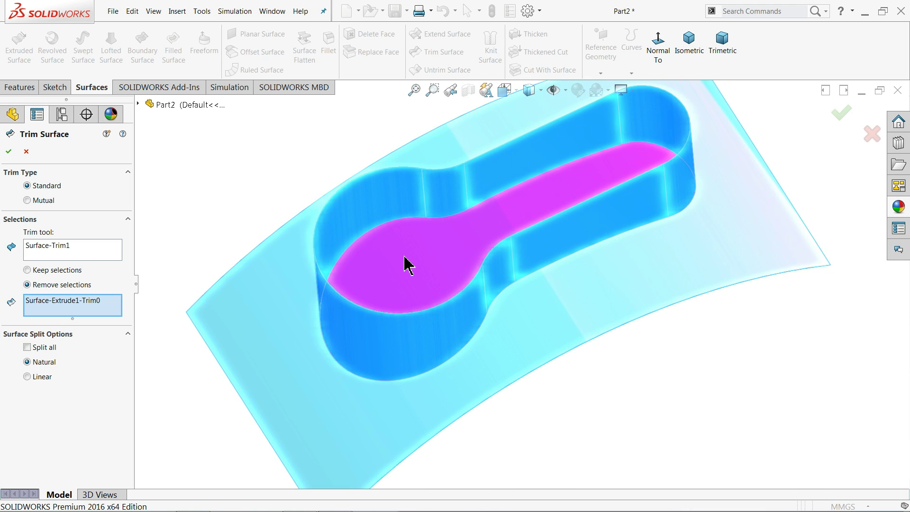
click(9, 151)
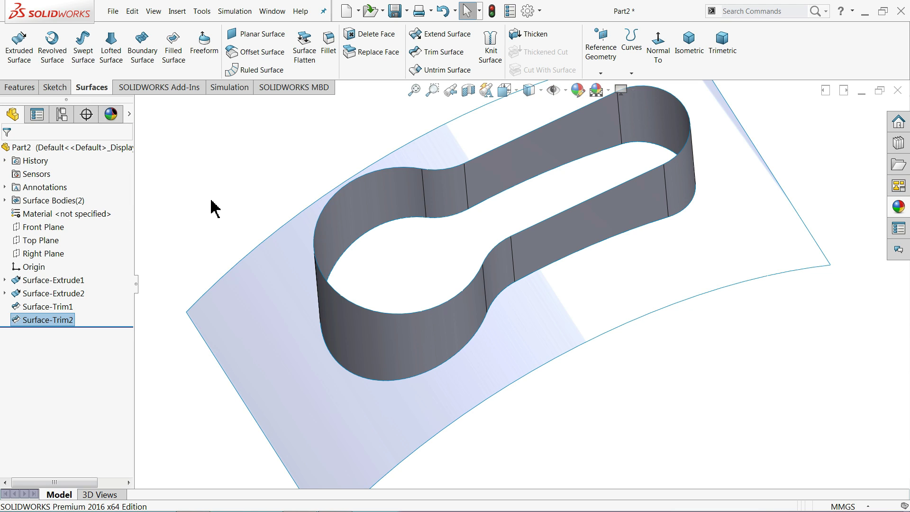
middle_drag(242, 249, 445, 241)
scroll(446, 242, down, 3)
mouse_move(512, 244)
middle_down()
mouse_move(532, 240)
mouse_move(518, 249)
middle_up()
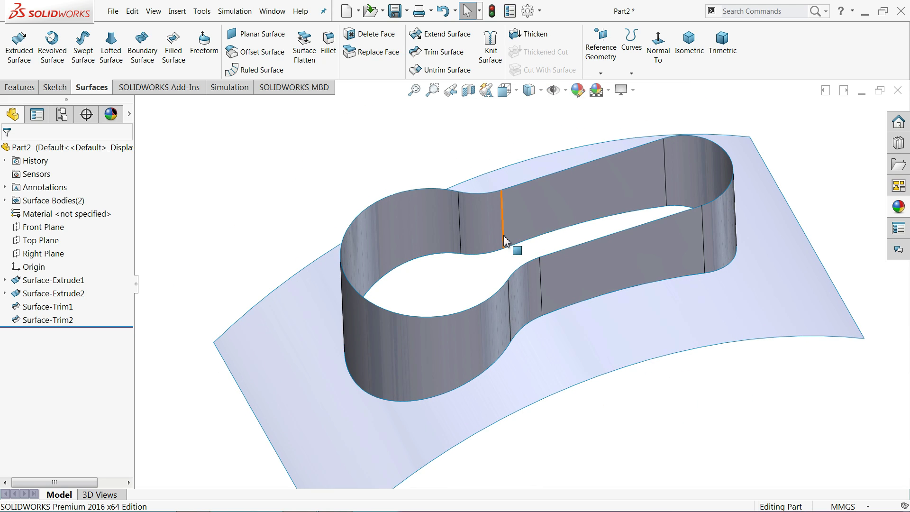
click(558, 238)
scroll(579, 233, down, 1)
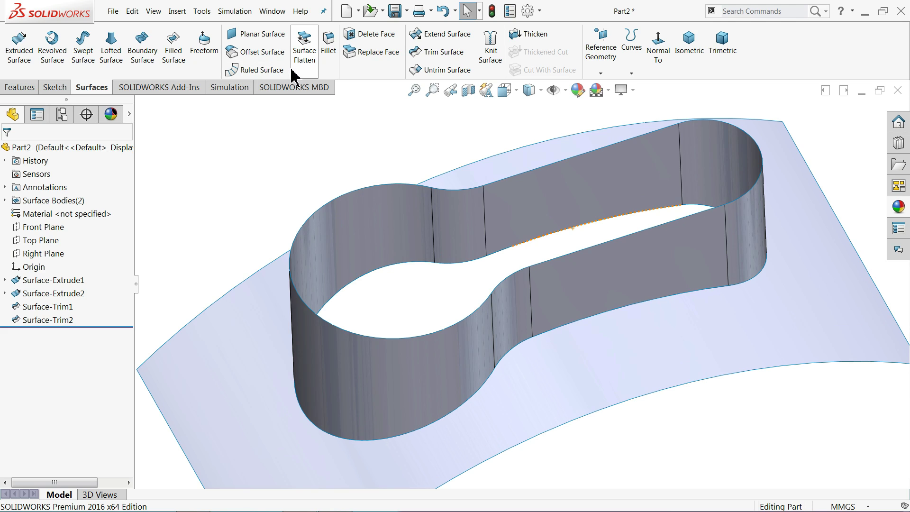
click(253, 34)
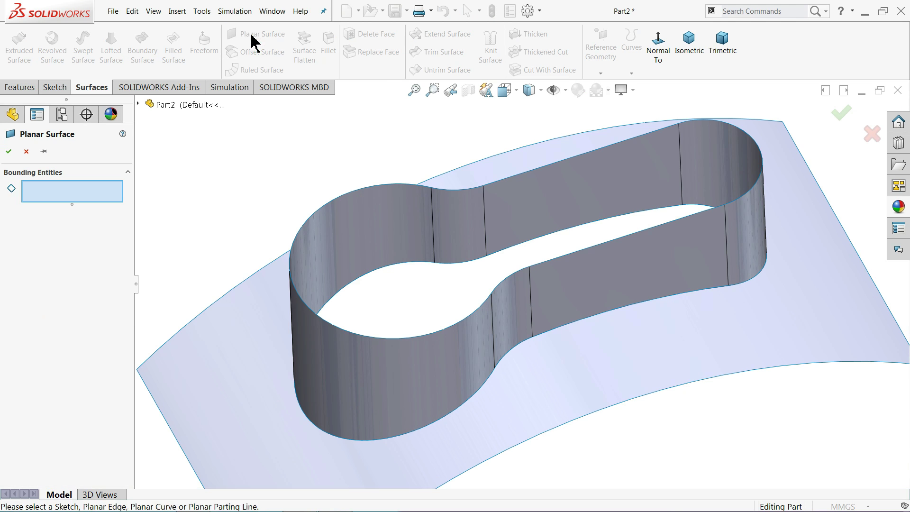
click(322, 209)
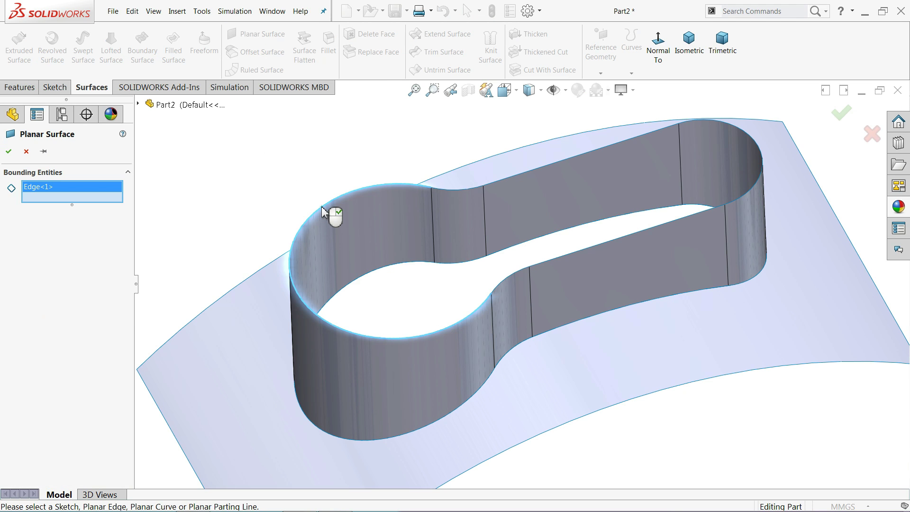
click(454, 191)
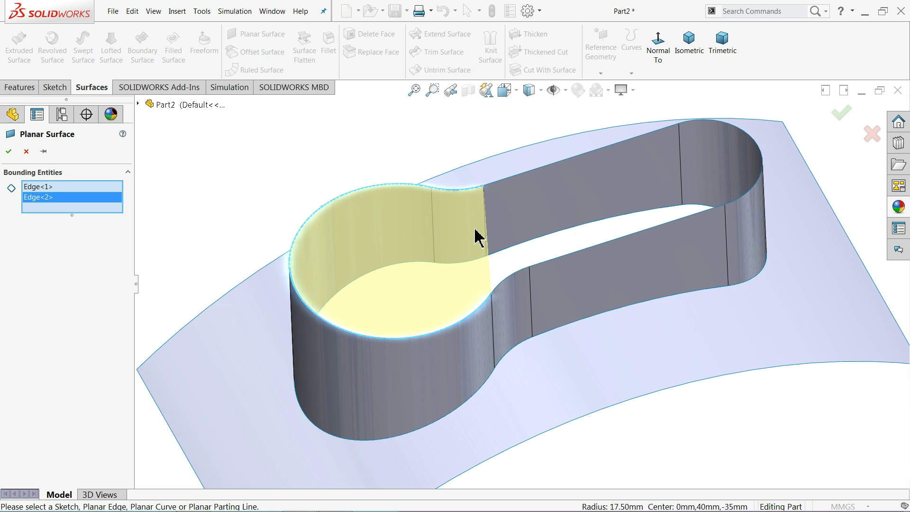
click(511, 281)
click(533, 170)
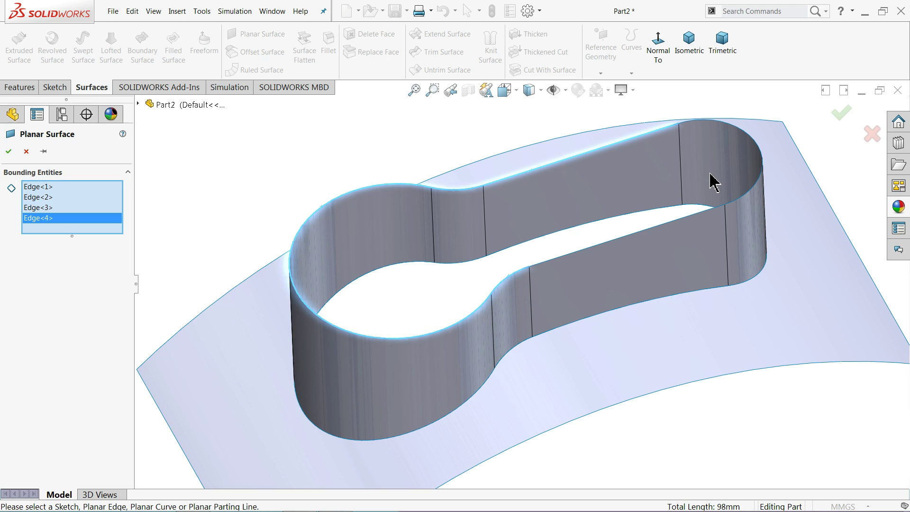
click(757, 192)
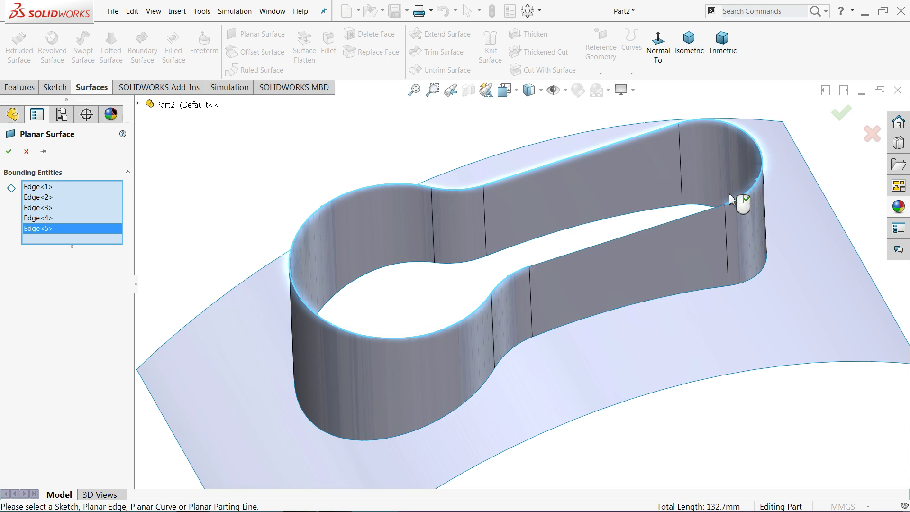
click(706, 217)
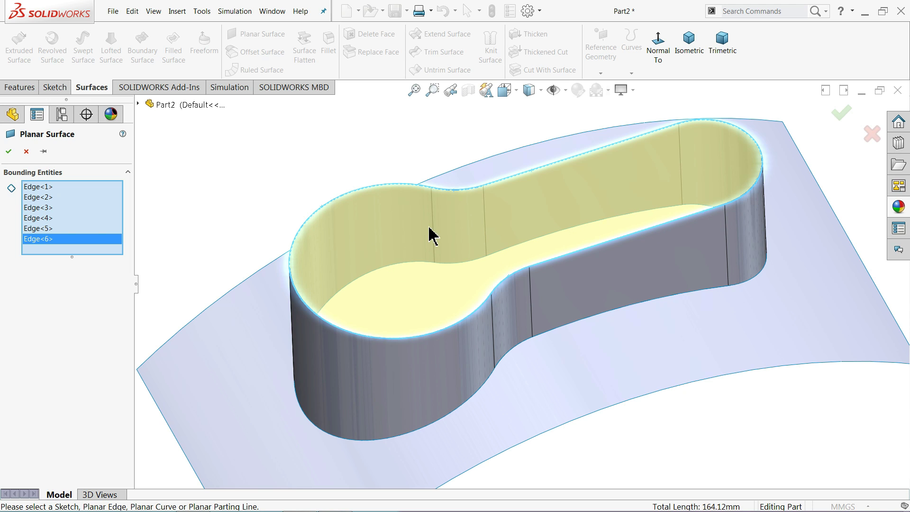
click(9, 151)
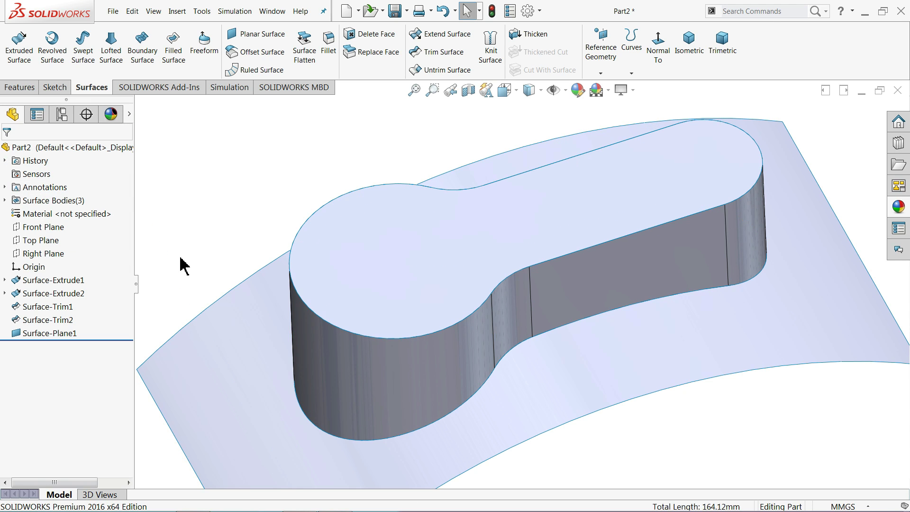
middle_drag(183, 260, 183, 220)
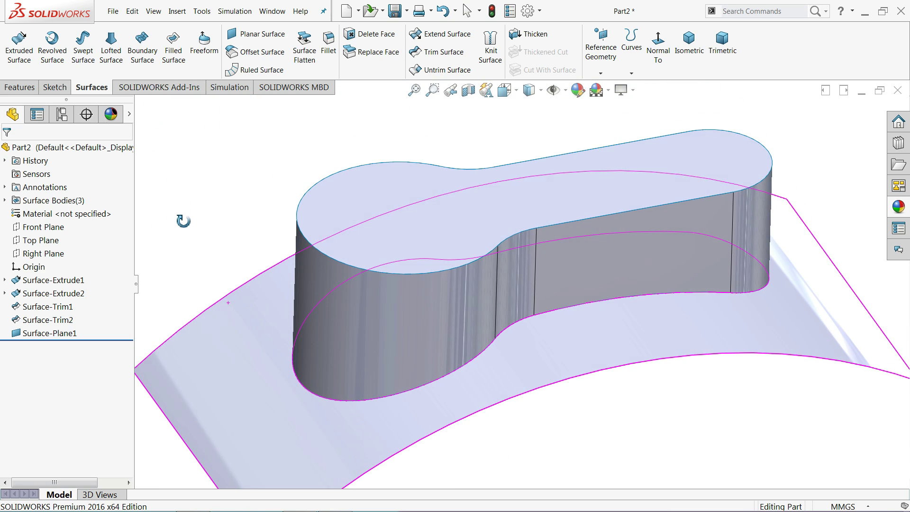
right_click(27, 337)
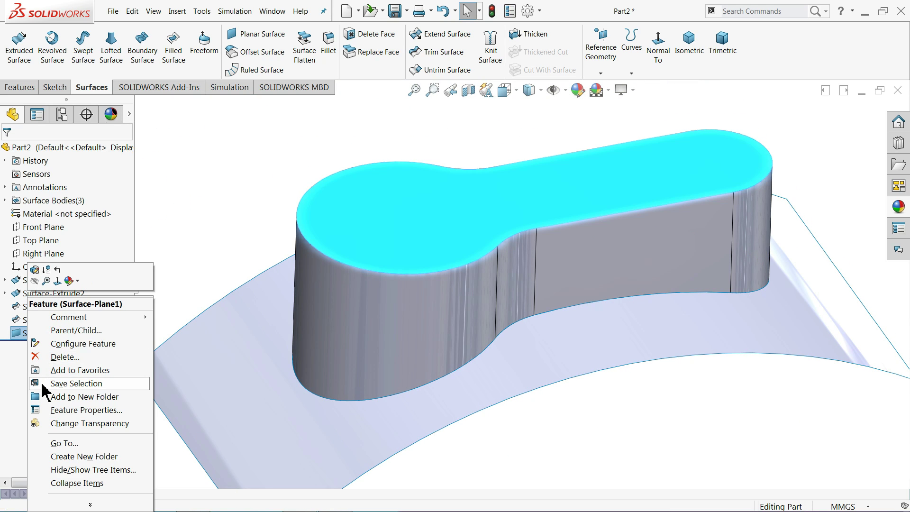
click(39, 356)
middle_drag(167, 265, 167, 293)
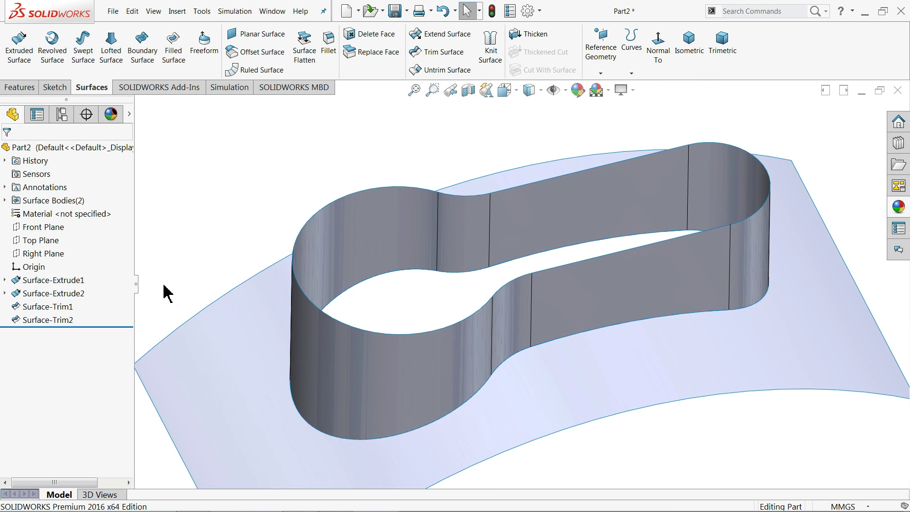
- Draw a 3D sketch line across the wall's top edge at the keyhole neck
click(55, 87)
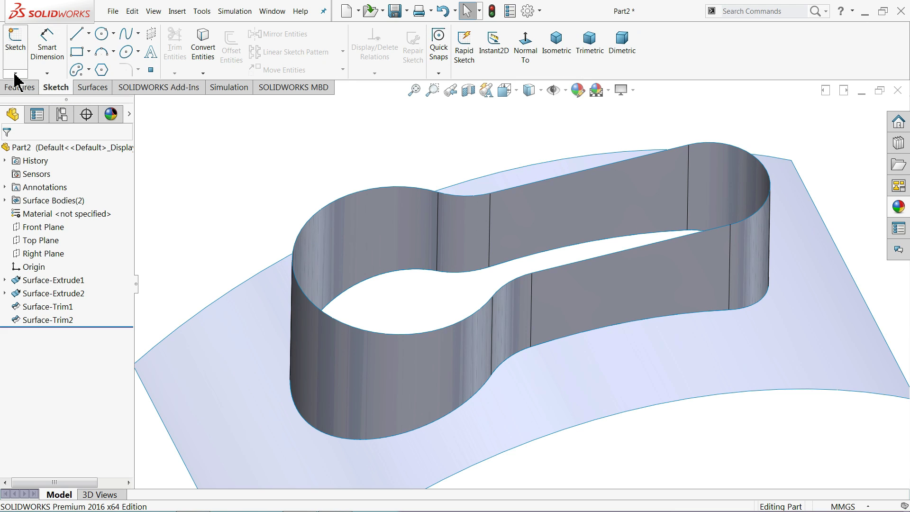
click(15, 74)
click(38, 99)
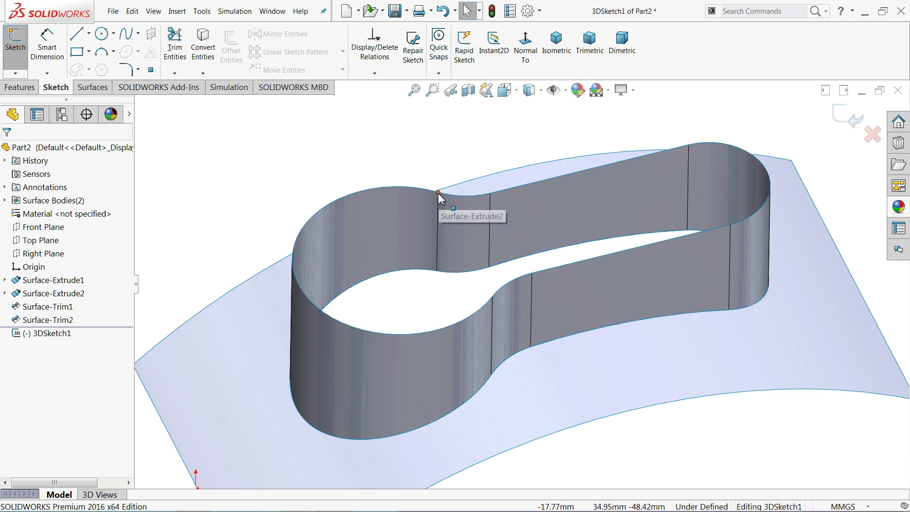
click(77, 35)
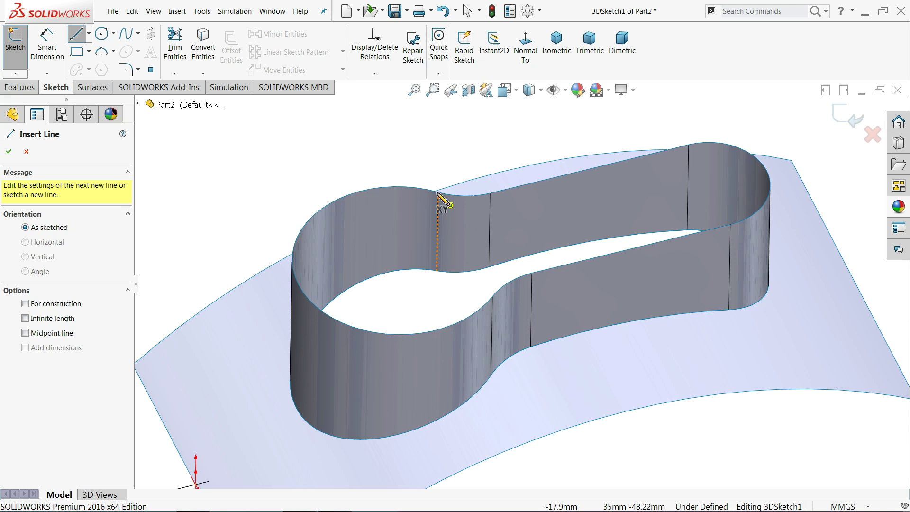
click(451, 190)
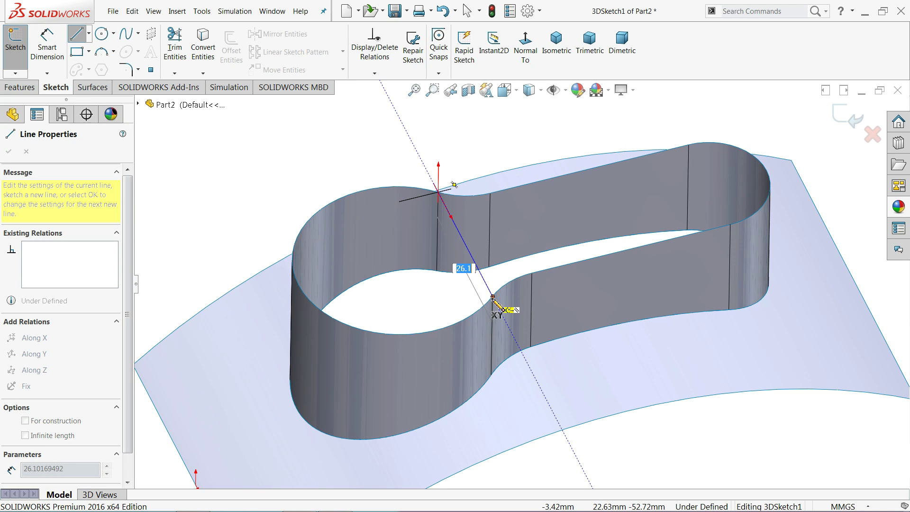
click(493, 296)
key(Escape)
key(Escape)
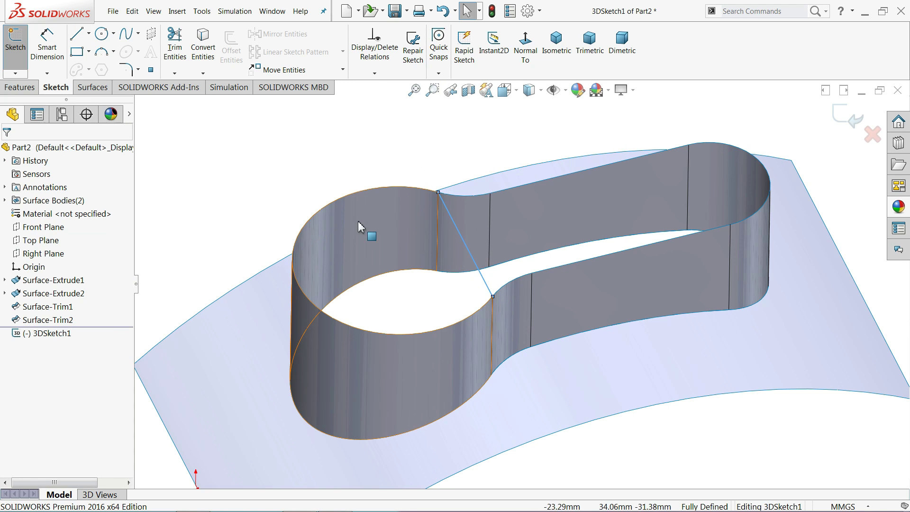
- Create Boundary-Surface1 from the sketch line and the circular top edge
click(85, 88)
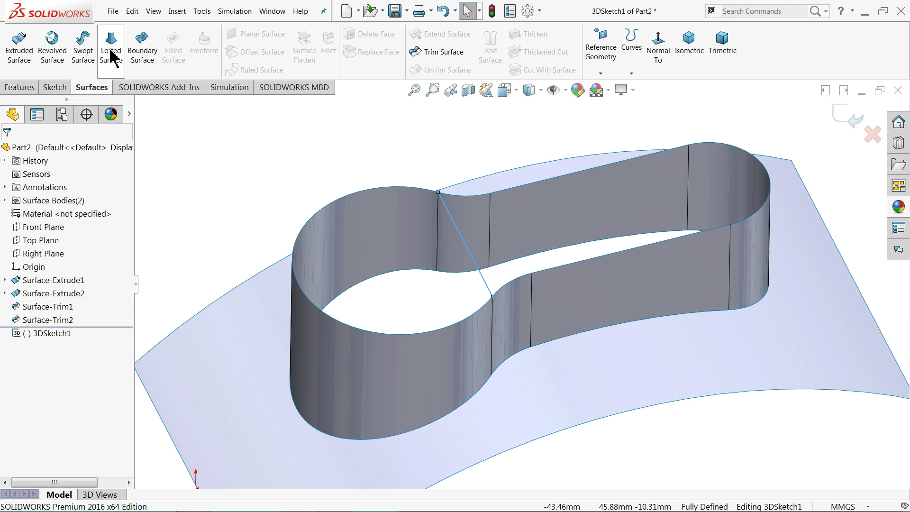
click(142, 52)
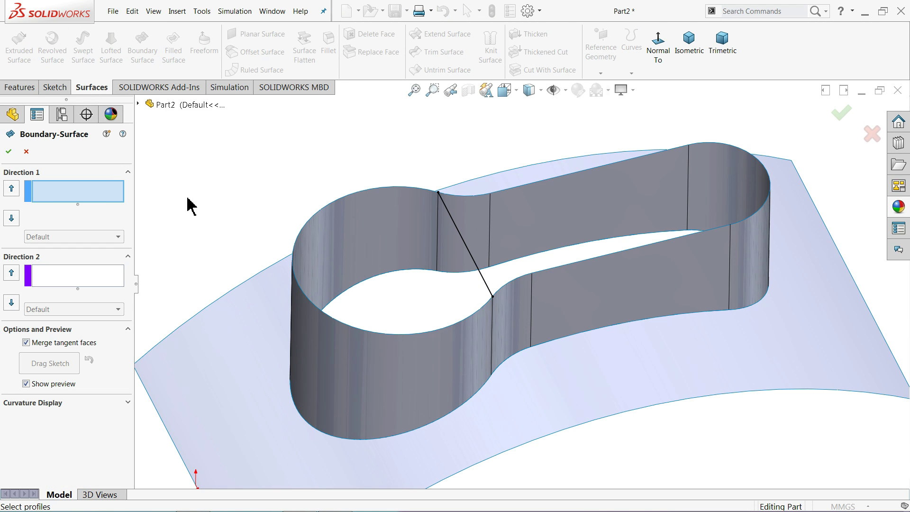
click(458, 231)
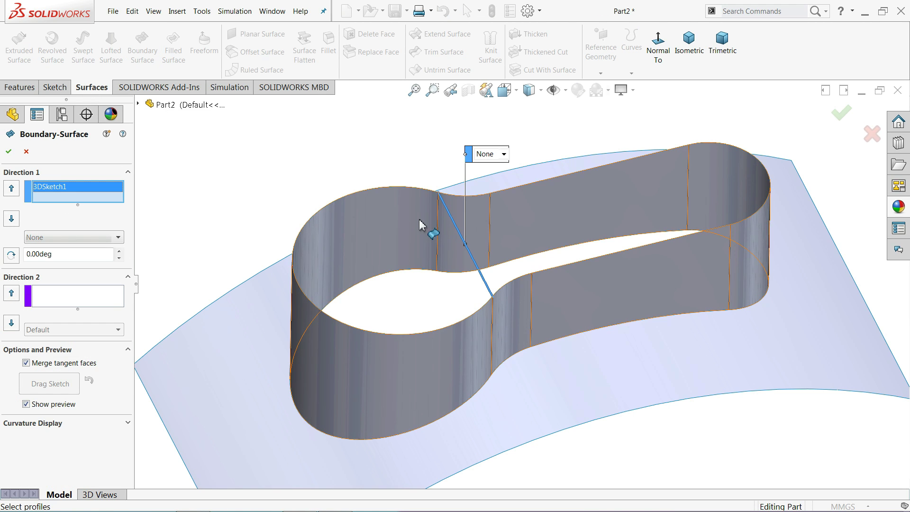
click(375, 193)
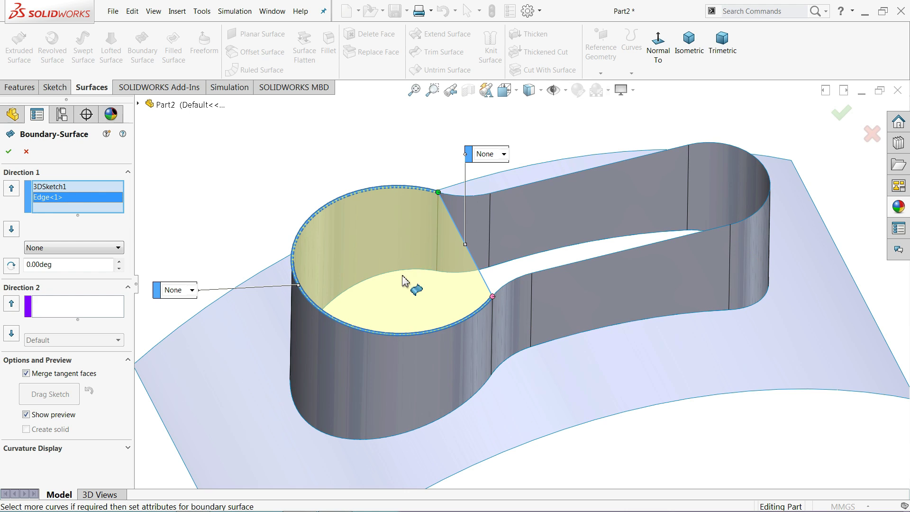
click(8, 152)
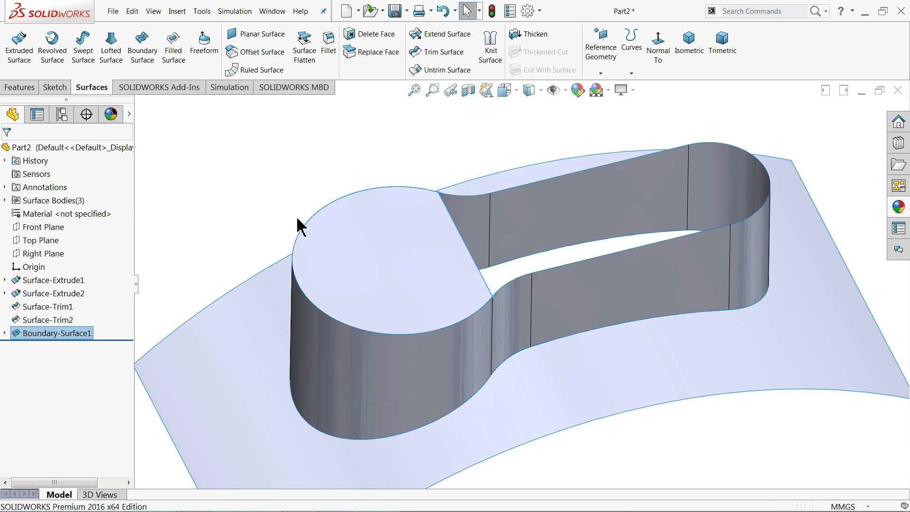
click(211, 148)
- Draw 3DSketch2 with one line bridging the two slot walls' top edges past the round cap
click(54, 87)
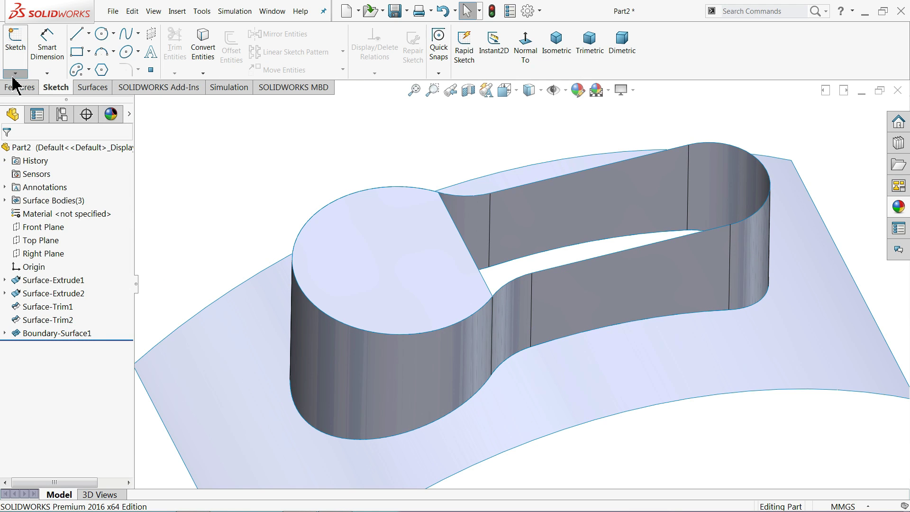
click(15, 74)
click(29, 98)
click(77, 33)
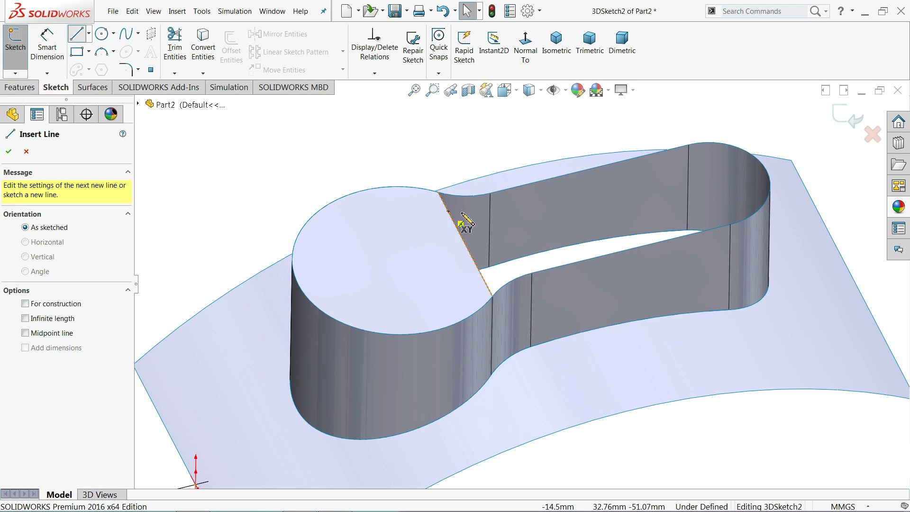
scroll(464, 218, down, 2)
click(506, 190)
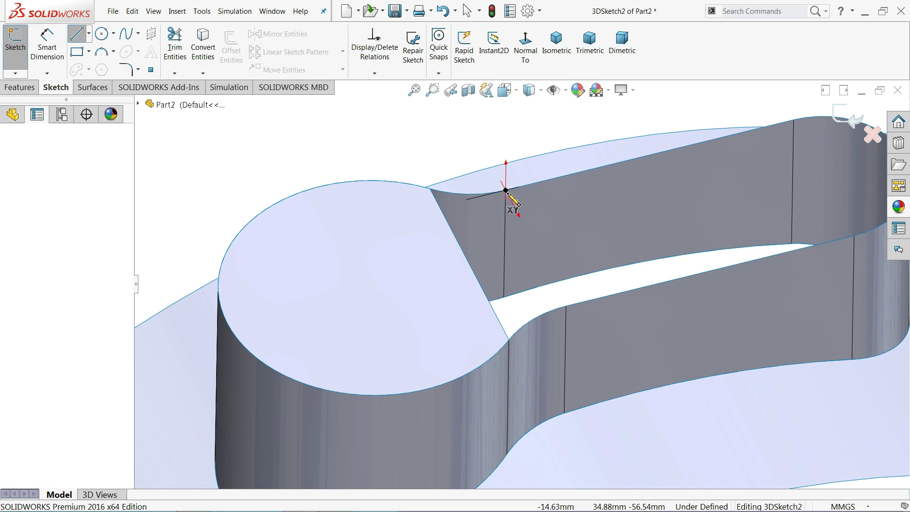
click(566, 306)
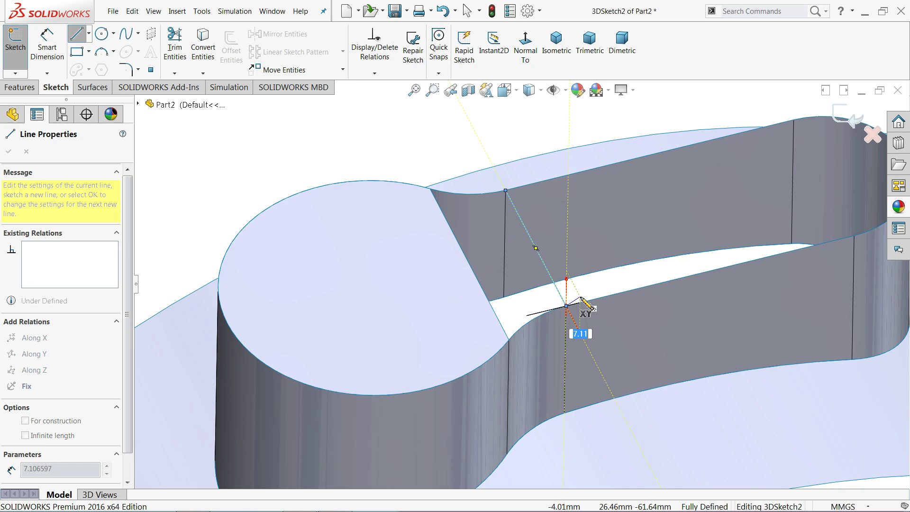
key(Escape)
key(Escape)
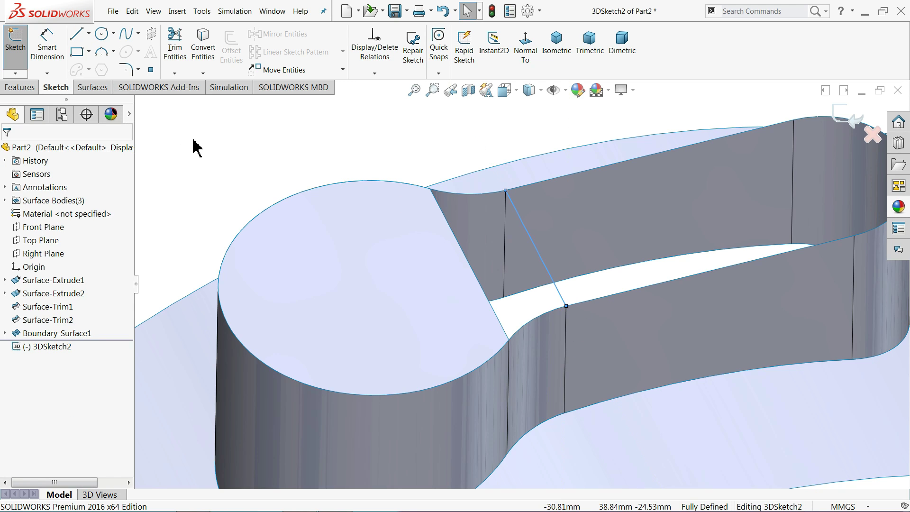
click(844, 114)
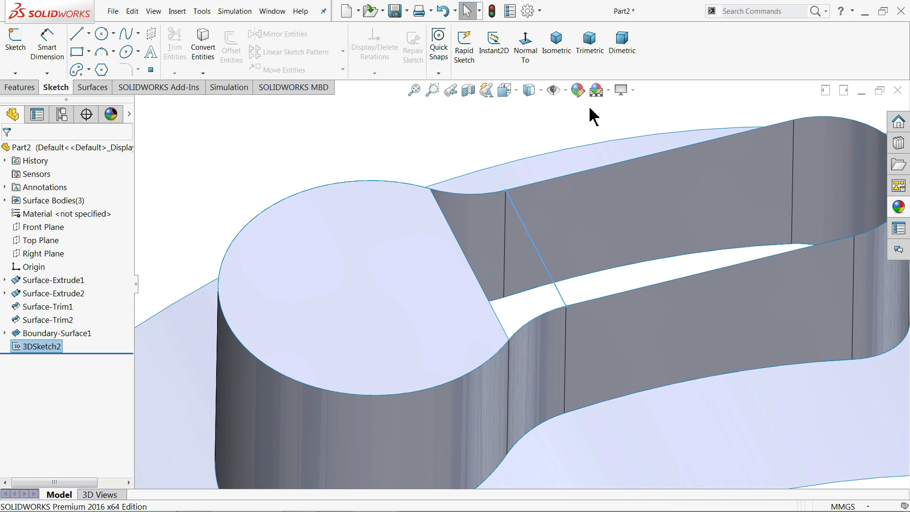
click(92, 87)
- Start a boundary surface with the 3DSketch2 line and the cap's straight edge as Direction 1 profiles
click(142, 52)
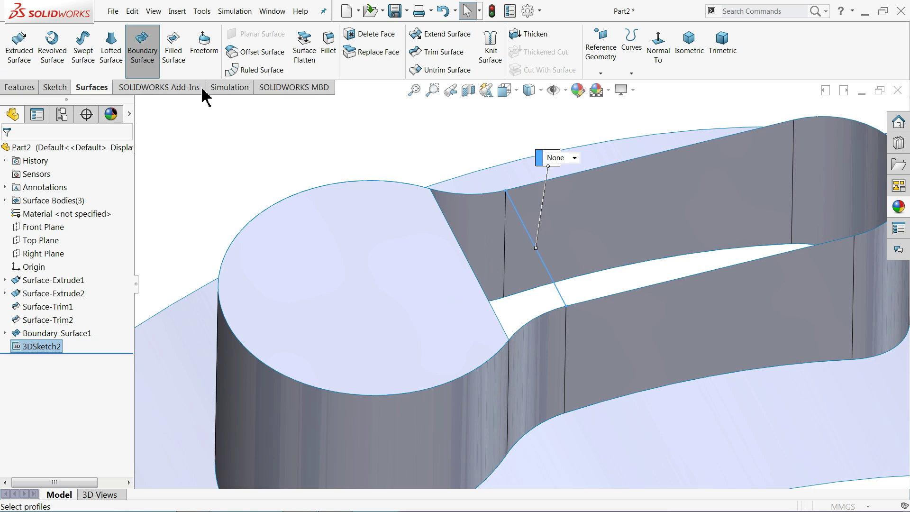
scroll(632, 268, down, 3)
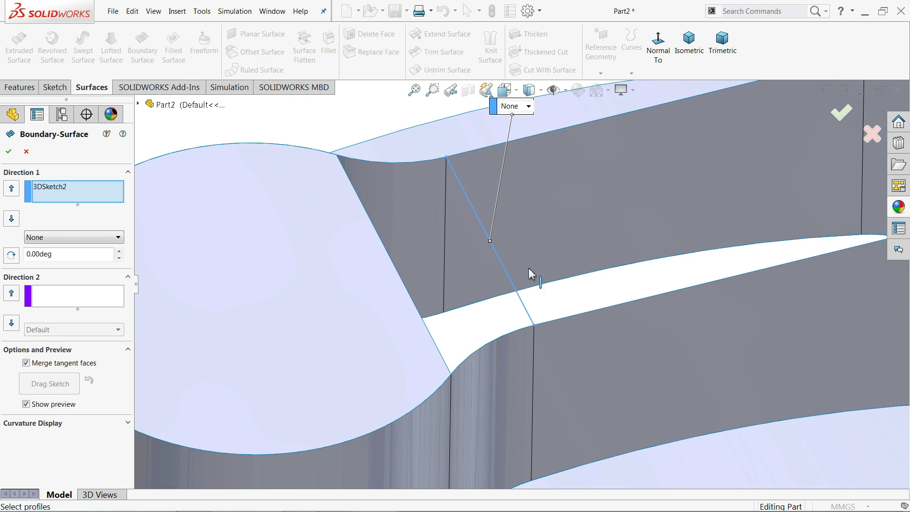
click(410, 296)
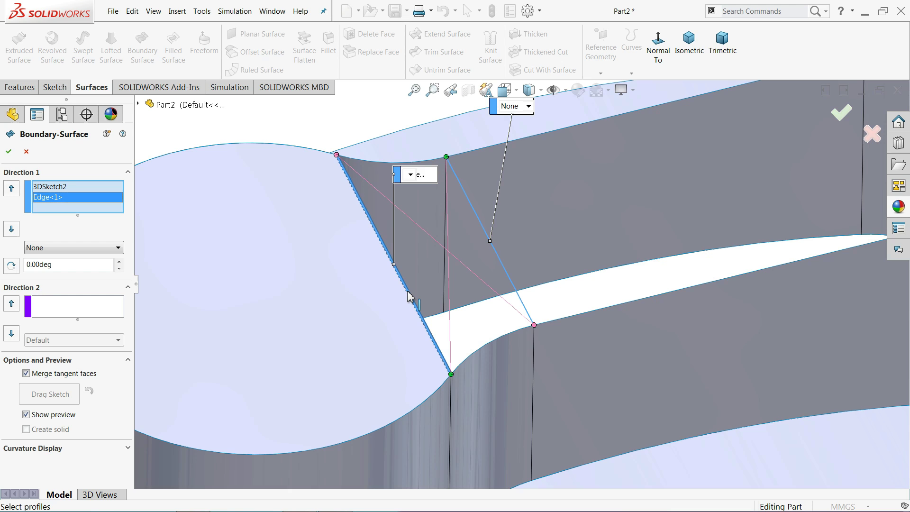
right_click(51, 199)
click(80, 212)
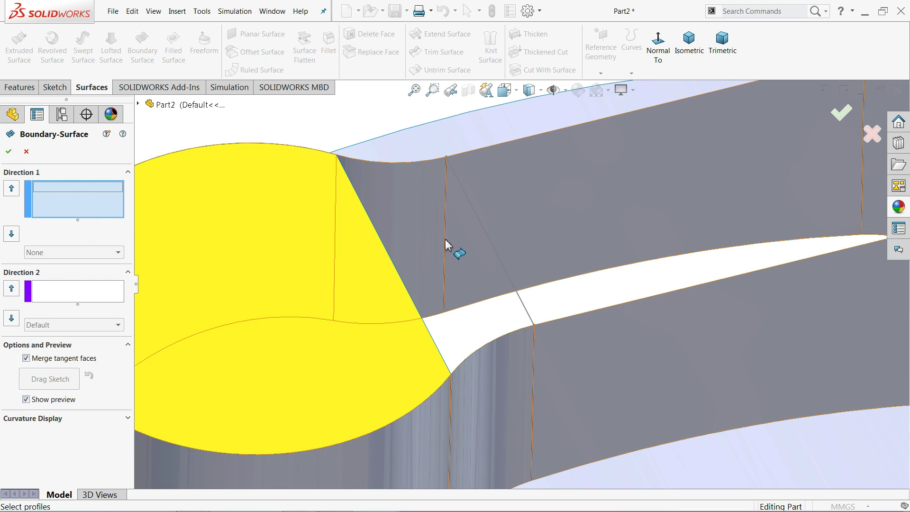
click(480, 228)
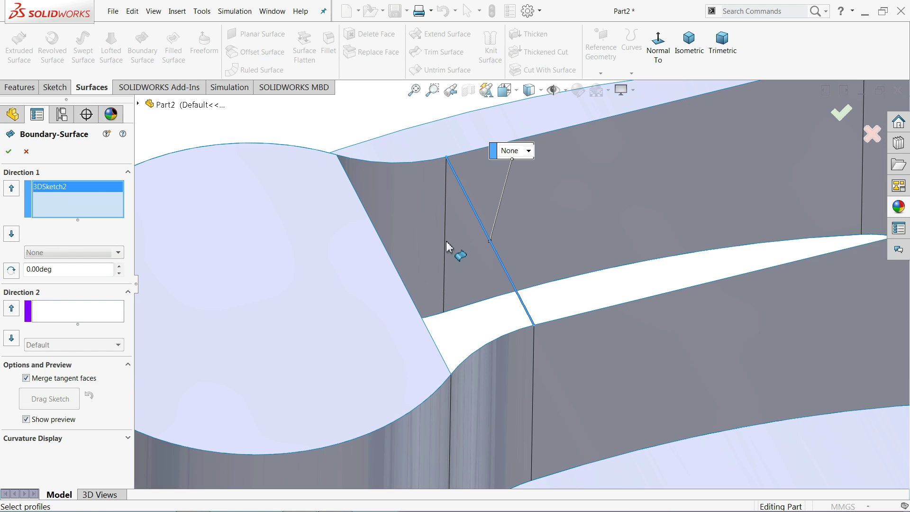
click(392, 265)
scroll(502, 351, down, 3)
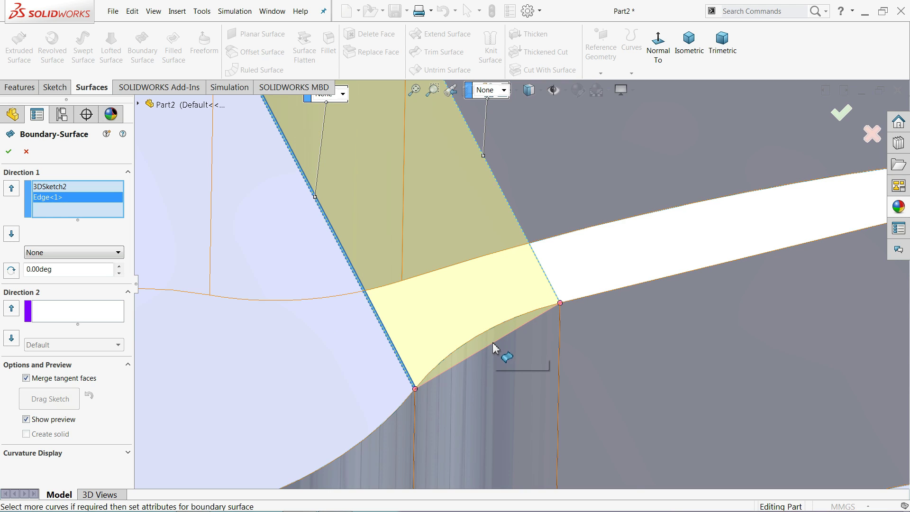
scroll(482, 337, down, 2)
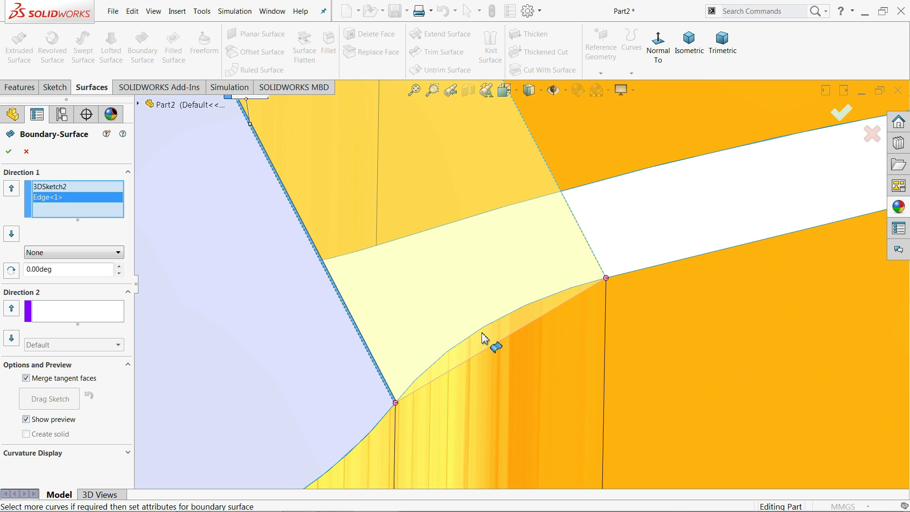
- Add the lower and upper curved wall edges in Direction 2 and create Boundary-Surface2
click(36, 312)
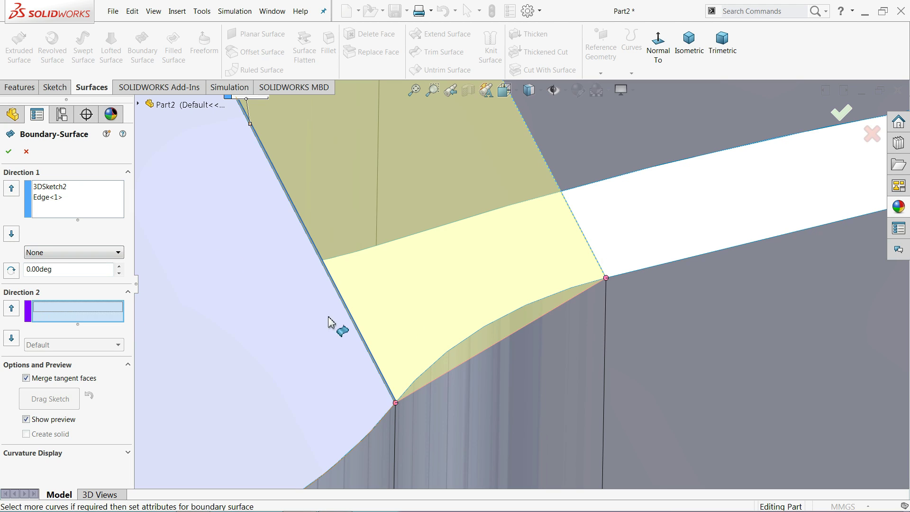
click(467, 342)
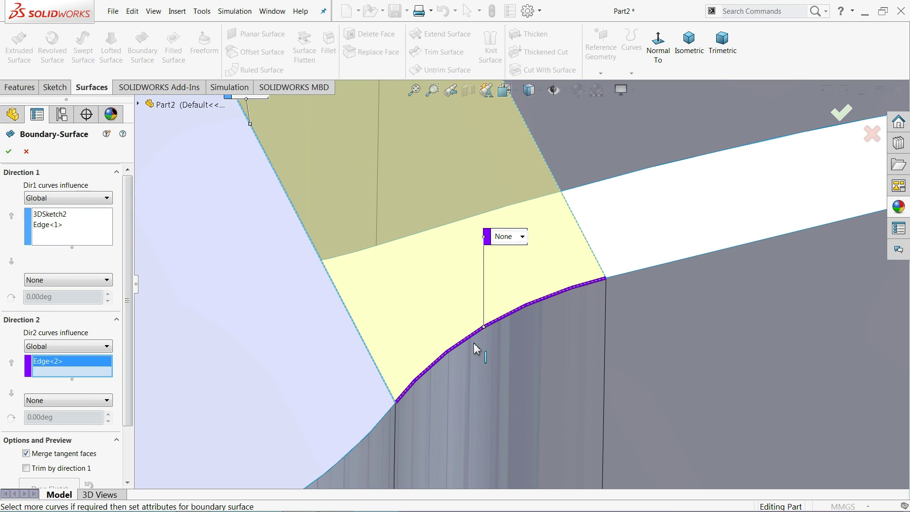
scroll(474, 254, up, 3)
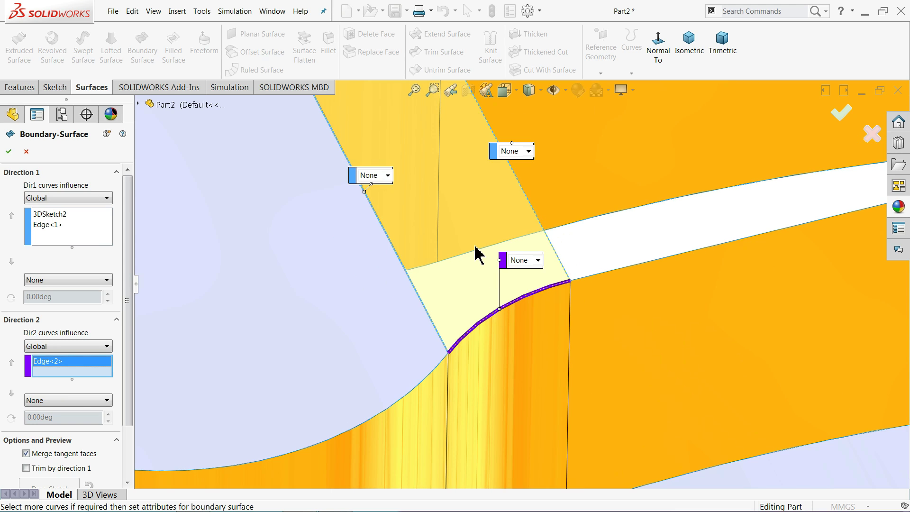
scroll(406, 132, down, 5)
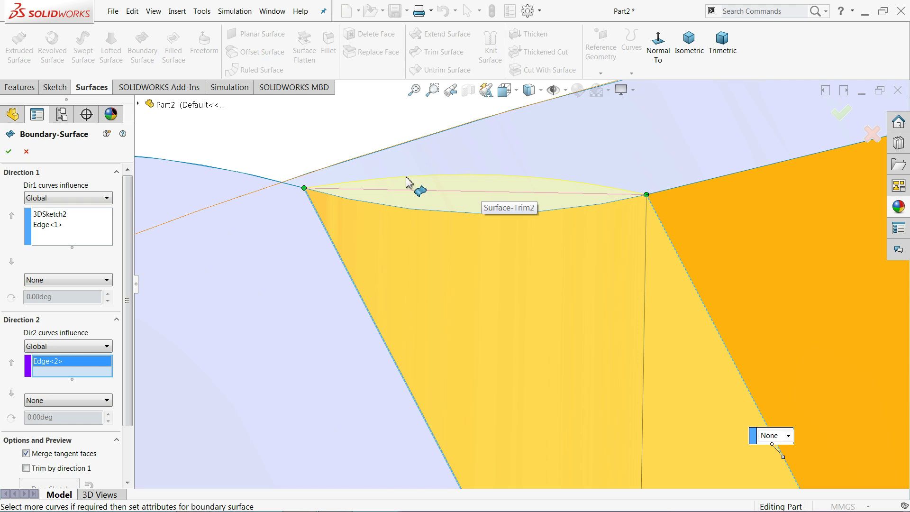
click(413, 212)
scroll(284, 252, up, 1)
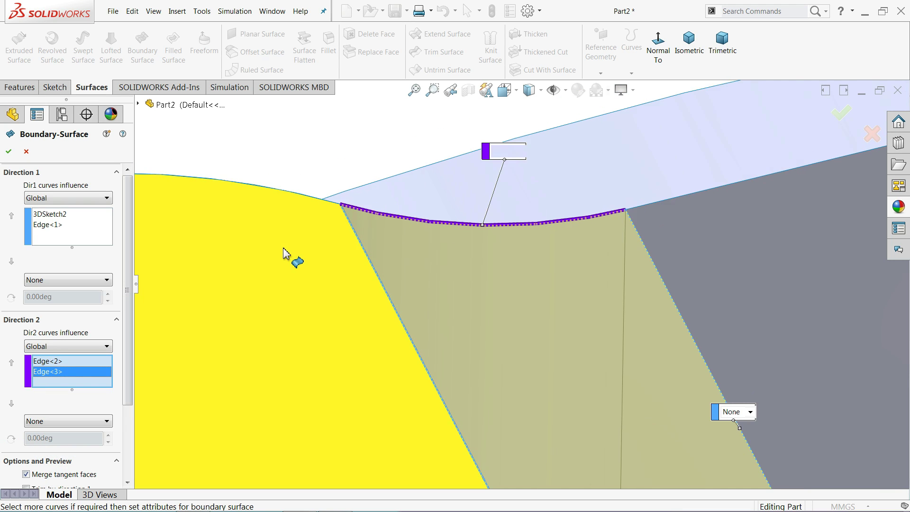
scroll(283, 252, up, 4)
scroll(473, 268, up, 3)
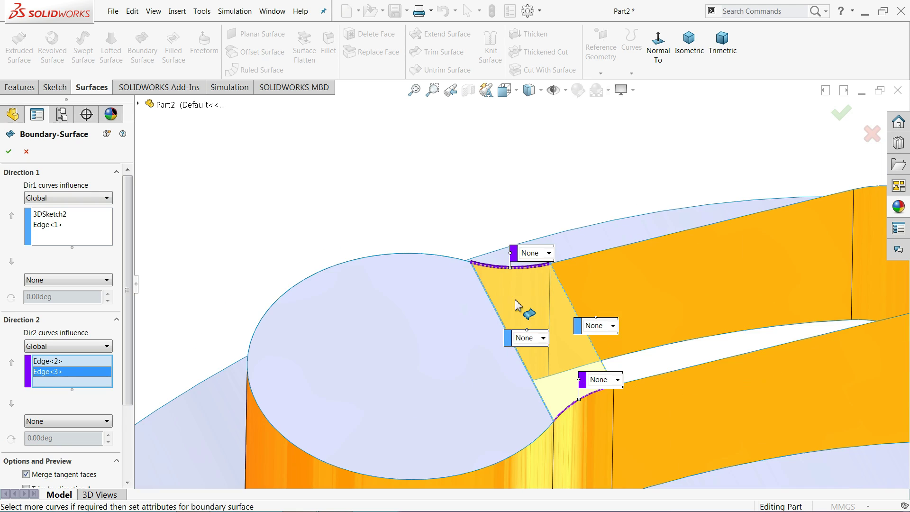
scroll(601, 405, down, 3)
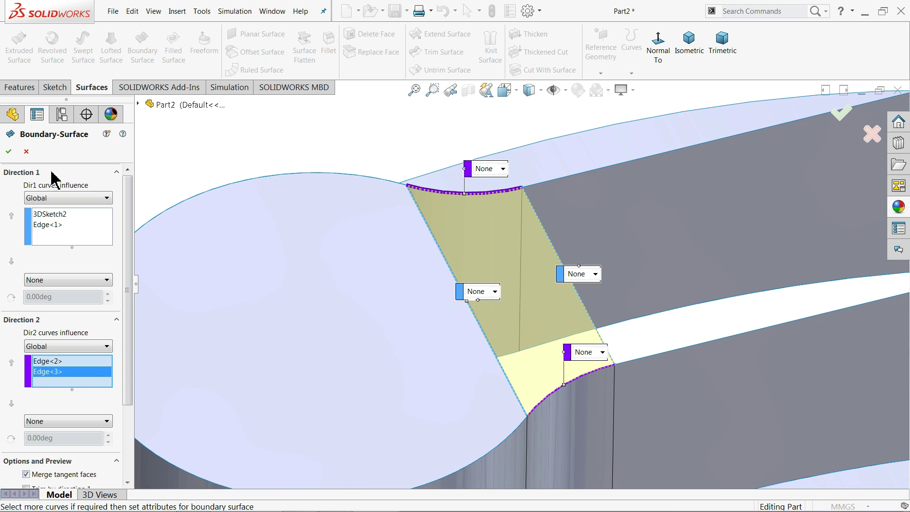
click(9, 151)
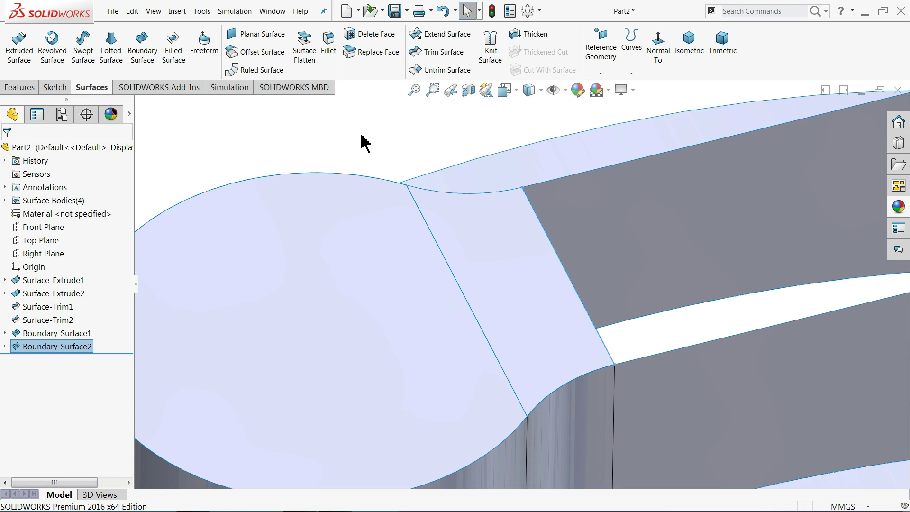
- Draw 3DSketch3 with a line between the top and lower corners of the slot's rounded end
click(365, 142)
scroll(374, 176, up, 3)
middle_drag(377, 187, 389, 227)
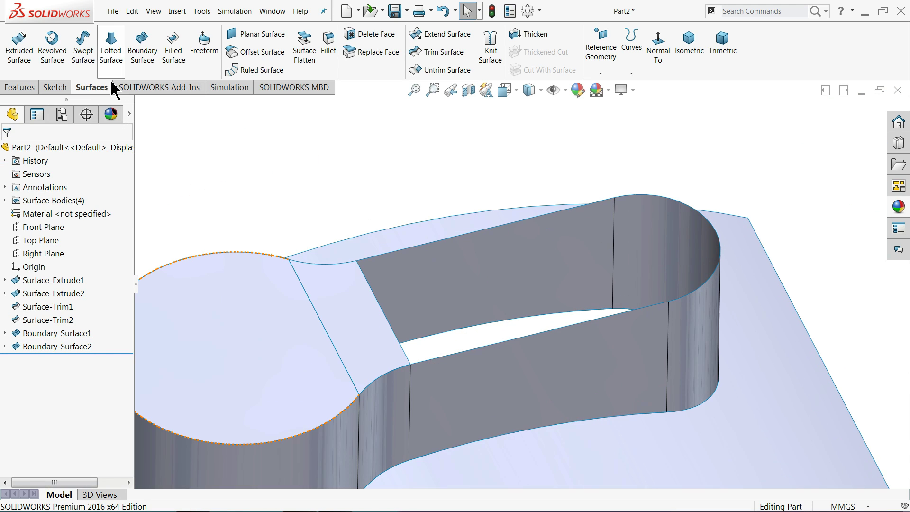
click(55, 87)
click(16, 73)
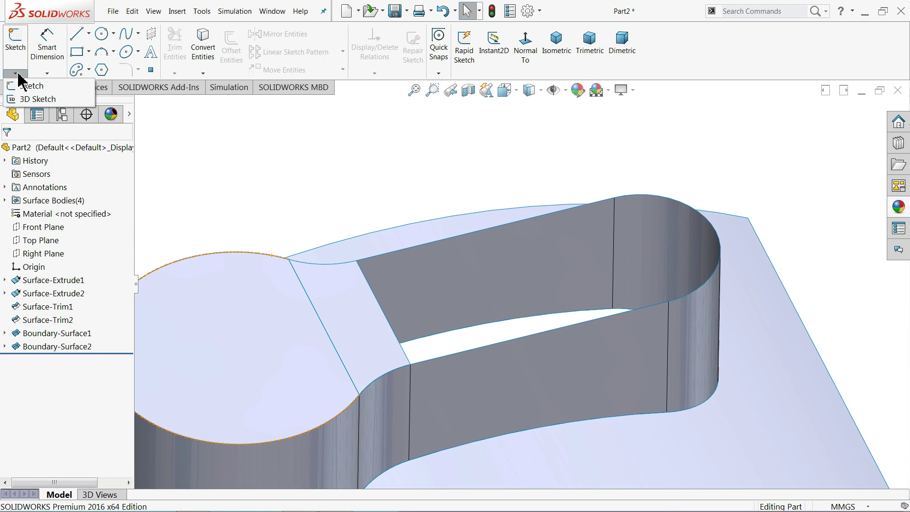
click(30, 99)
click(76, 34)
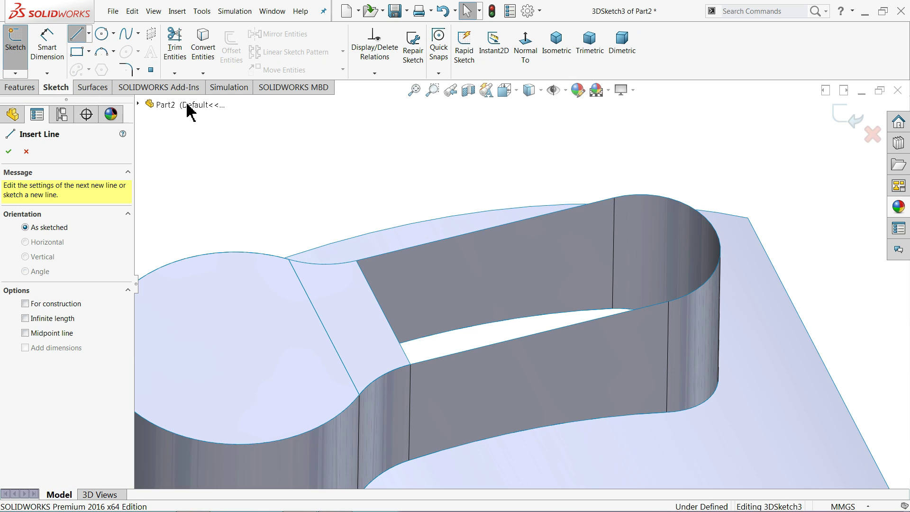
click(614, 197)
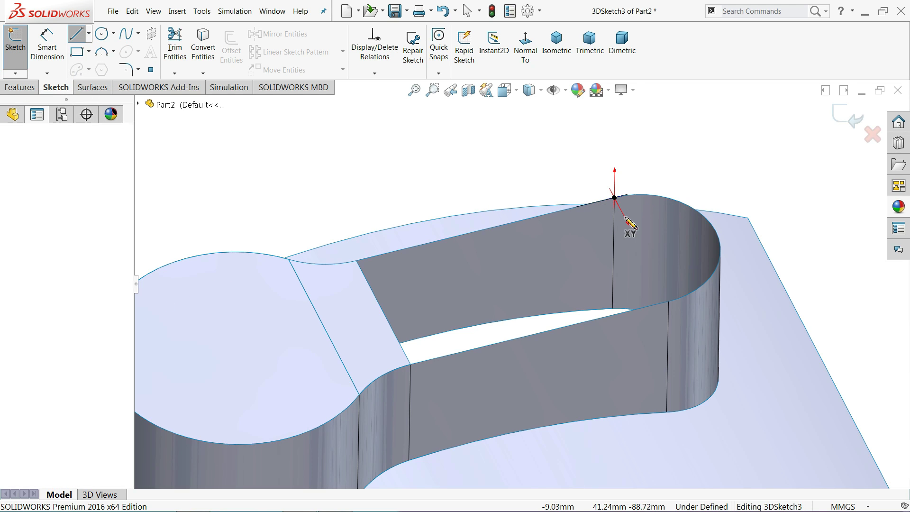
click(668, 301)
right_click(502, 178)
click(532, 194)
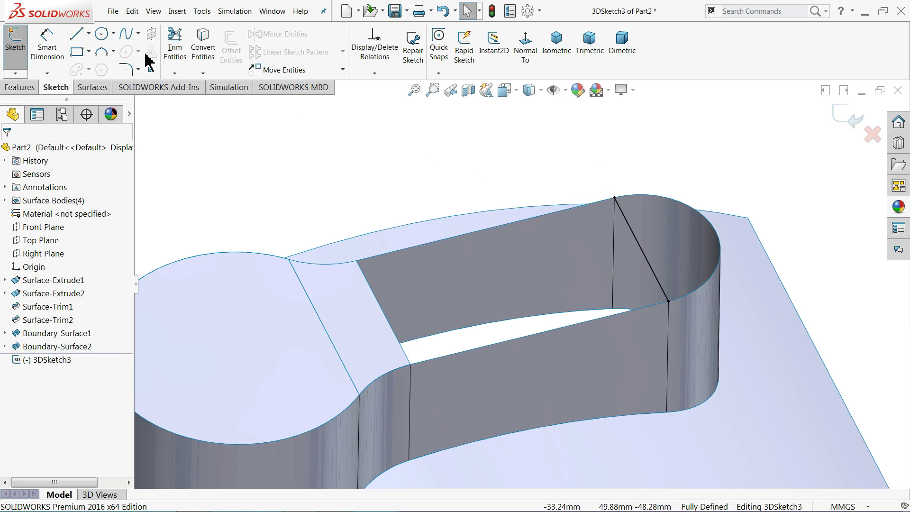
- Create Boundary-Surface3 from the 3DSketch3 line and the neck-side edge, covering the slot top
click(92, 88)
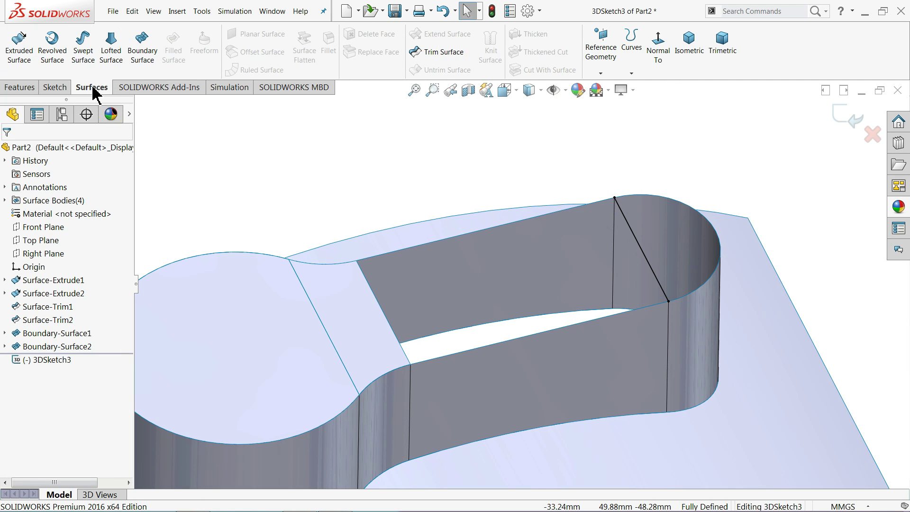
click(142, 48)
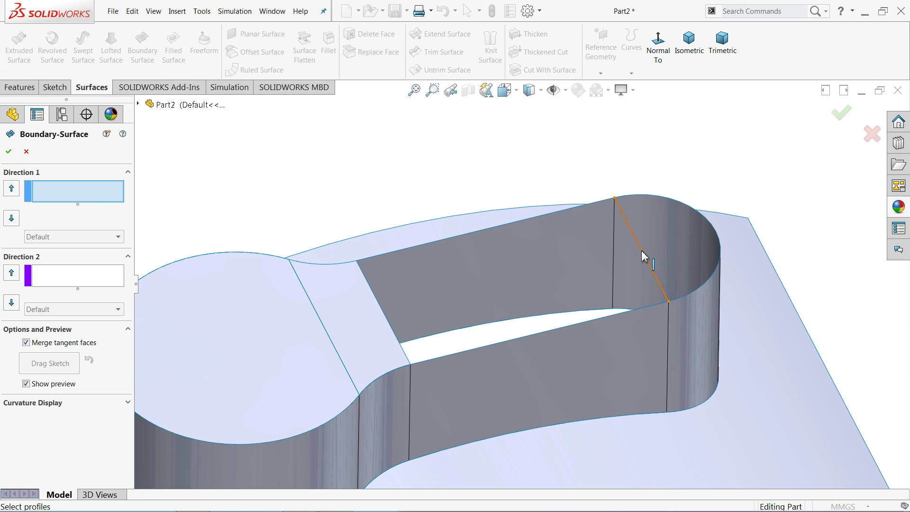
click(642, 256)
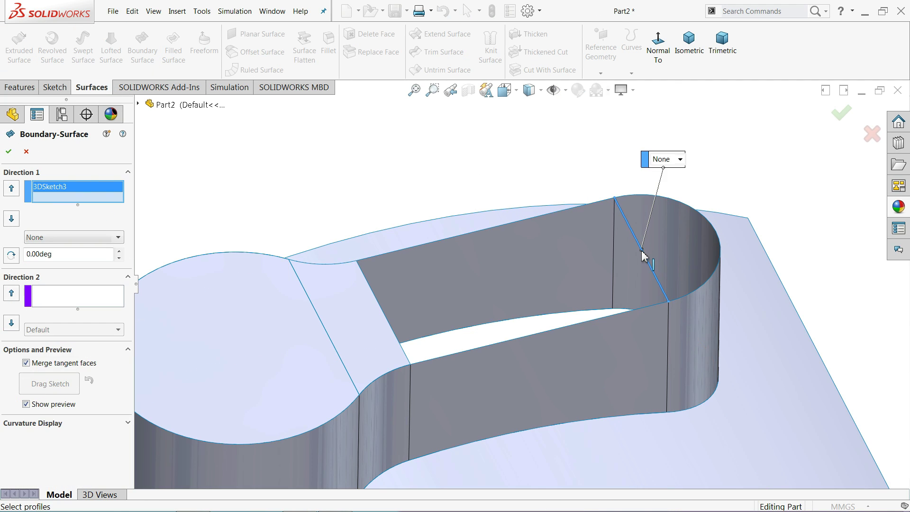
click(375, 299)
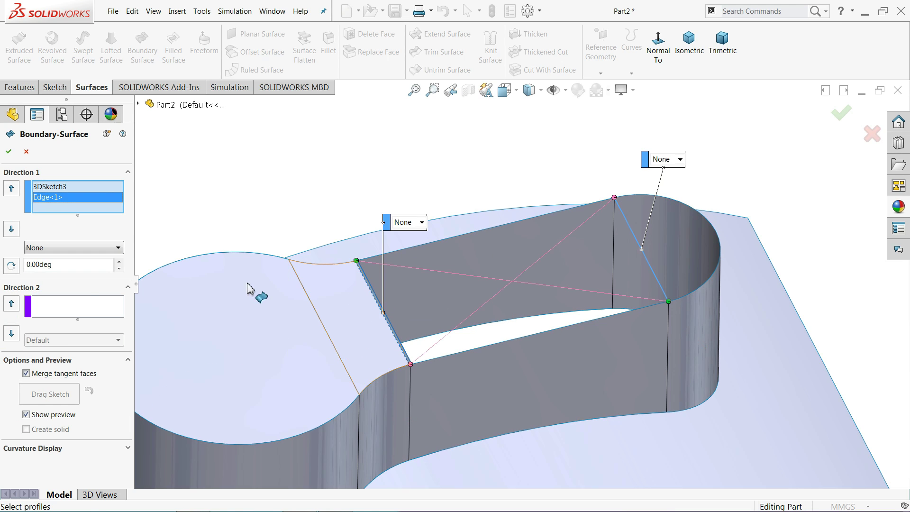
click(11, 188)
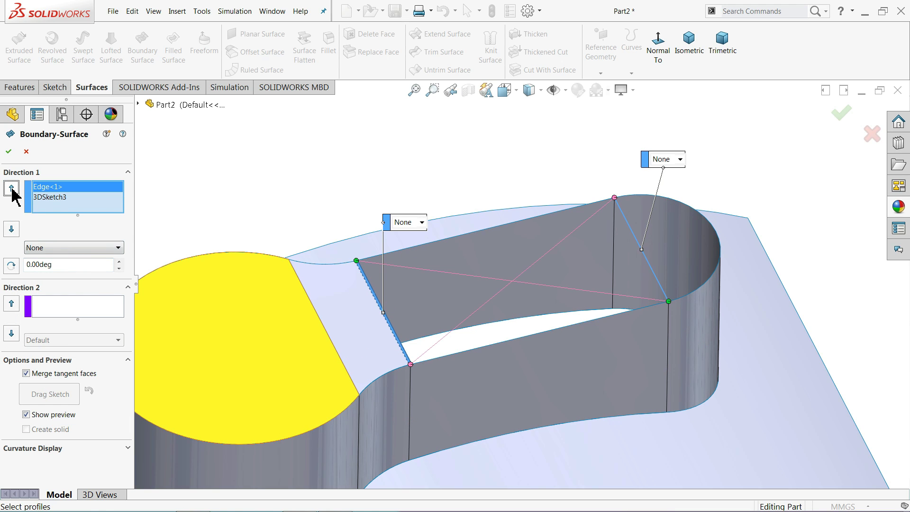
right_click(238, 155)
click(71, 197)
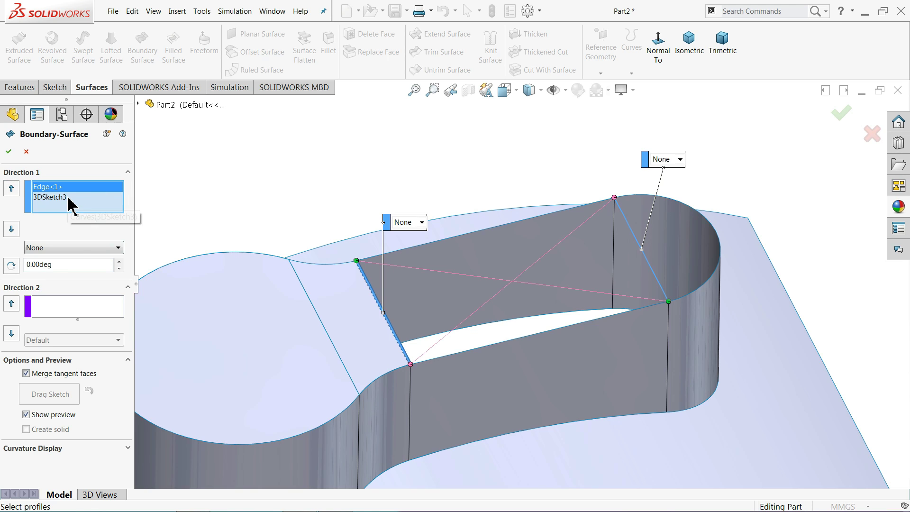
right_click(70, 198)
click(118, 217)
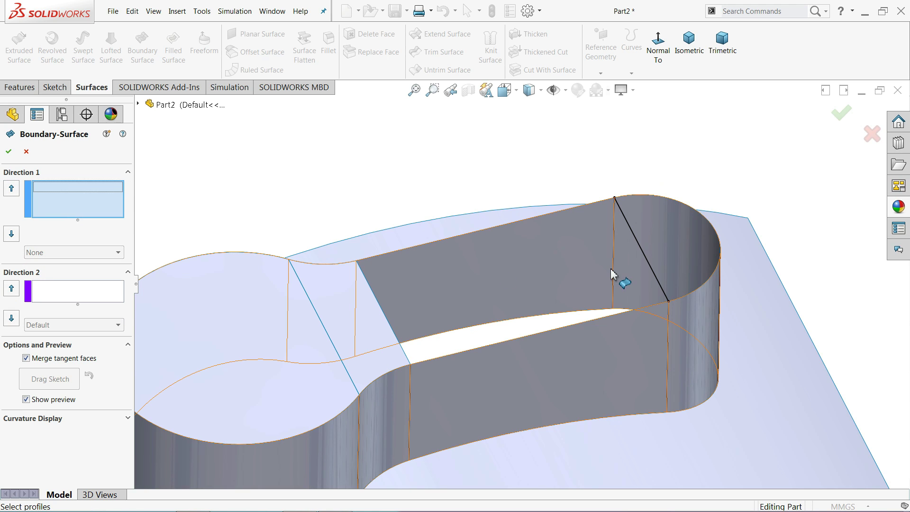
click(647, 263)
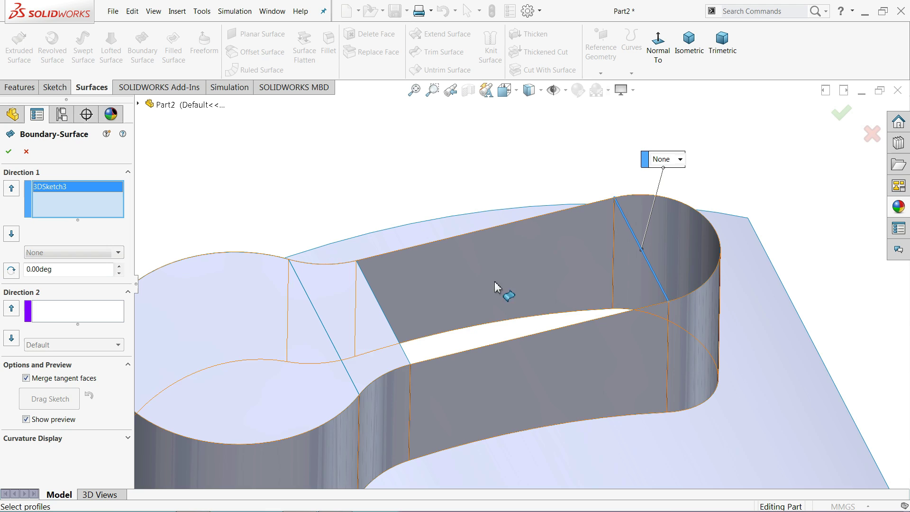
click(393, 330)
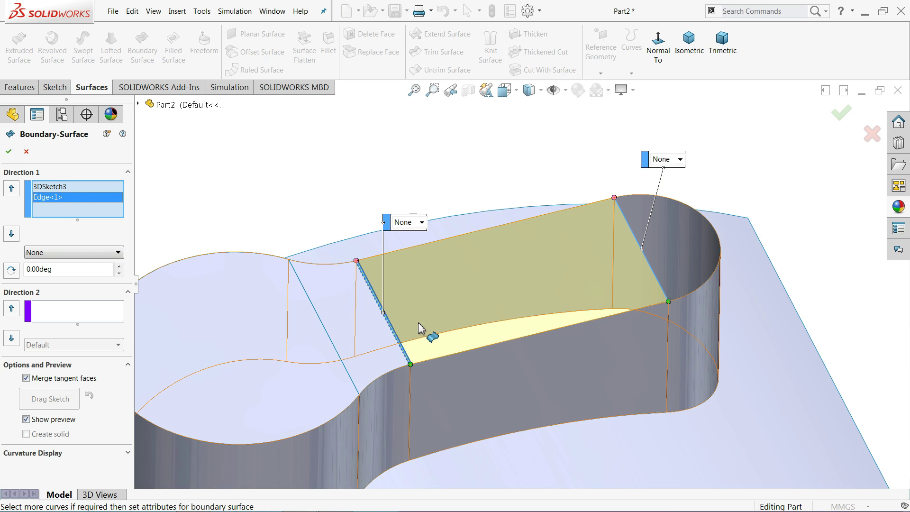
scroll(421, 329, down, 2)
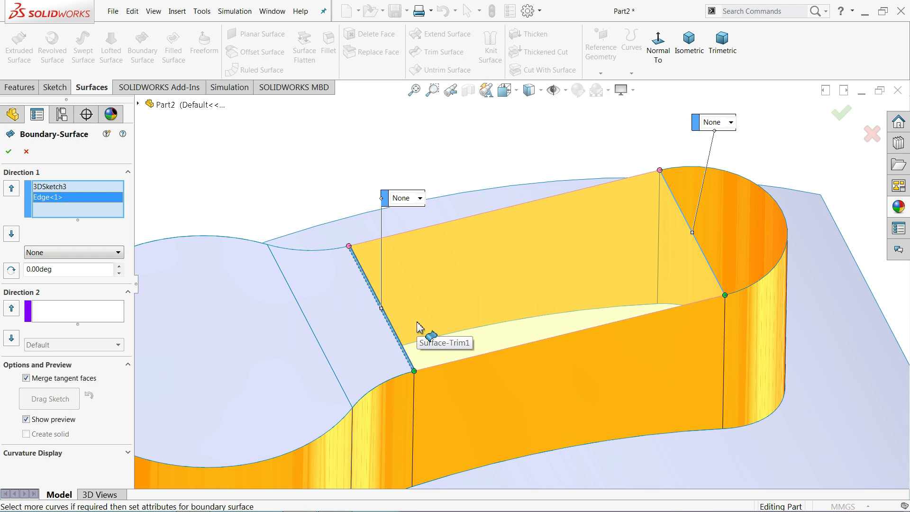
click(9, 153)
middle_drag(367, 209, 391, 222)
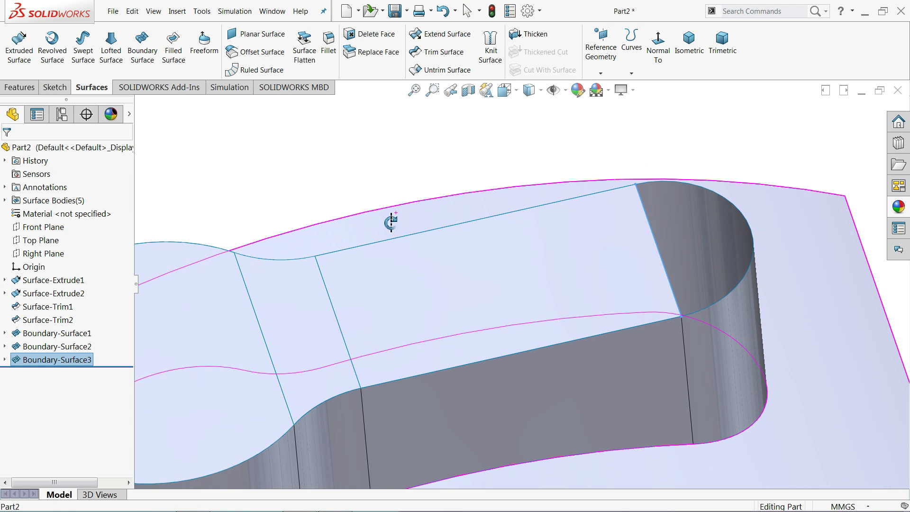
click(409, 171)
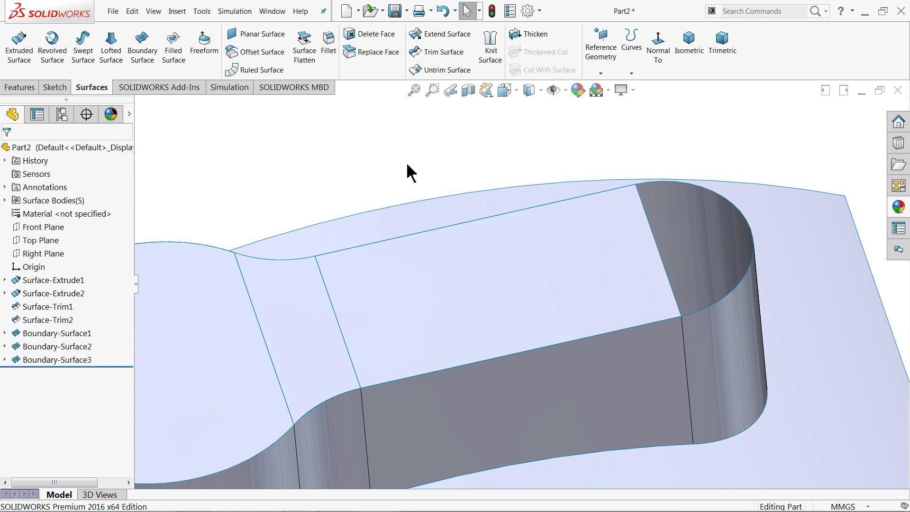
- Create Boundary-Surface4 from the straight end edge and the arc edge, with connectors flipped
click(148, 61)
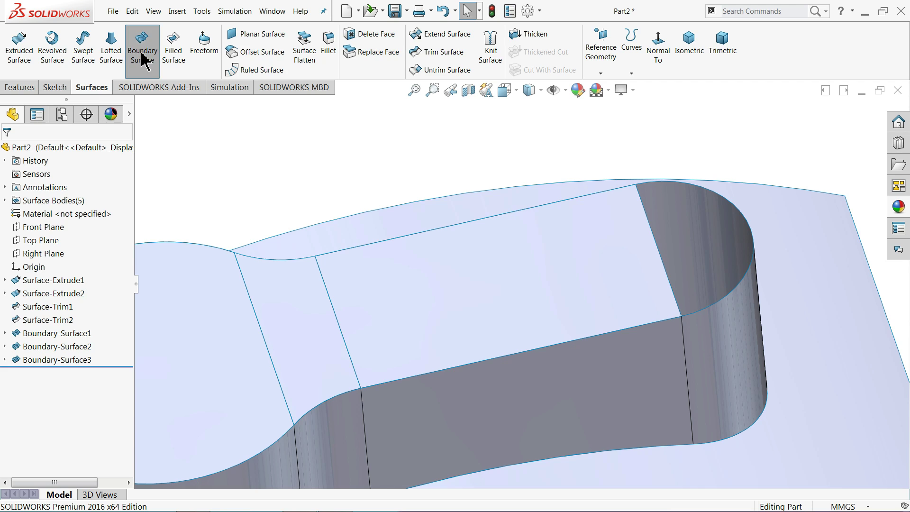
click(662, 263)
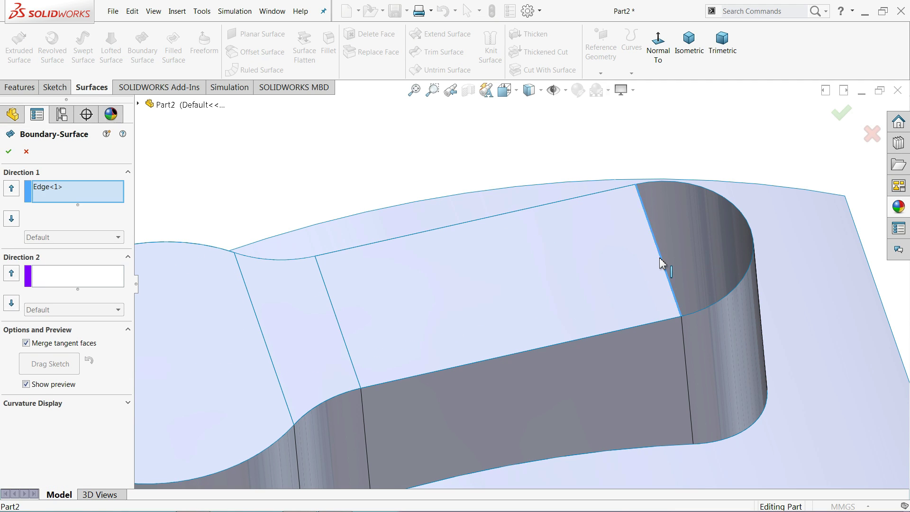
click(749, 227)
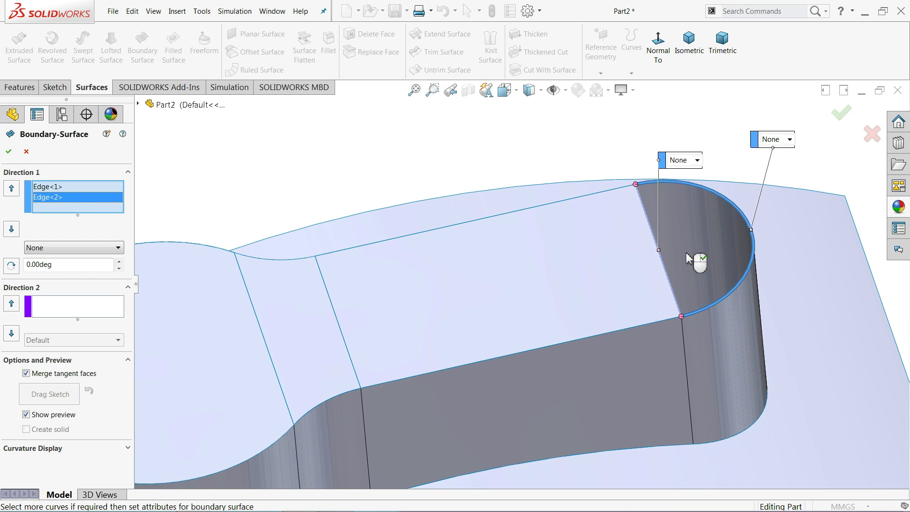
scroll(796, 282, down, 3)
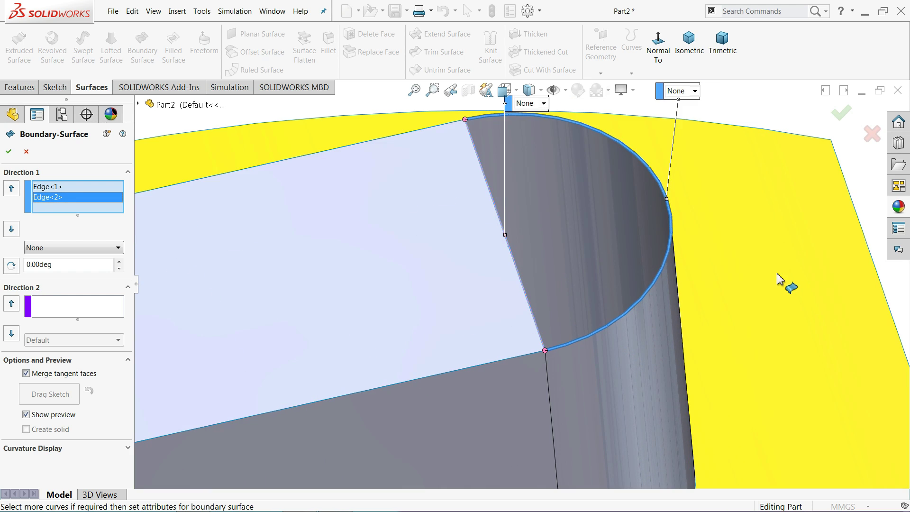
scroll(258, 214, up, 2)
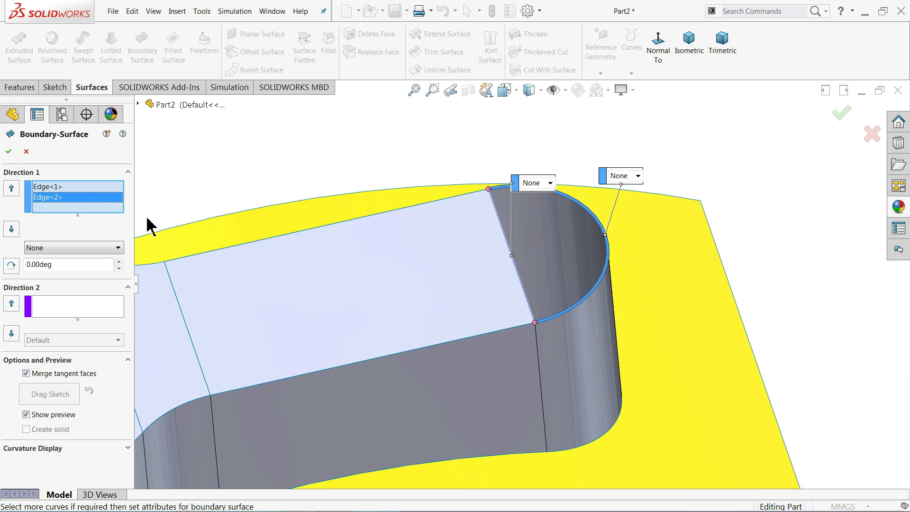
click(12, 189)
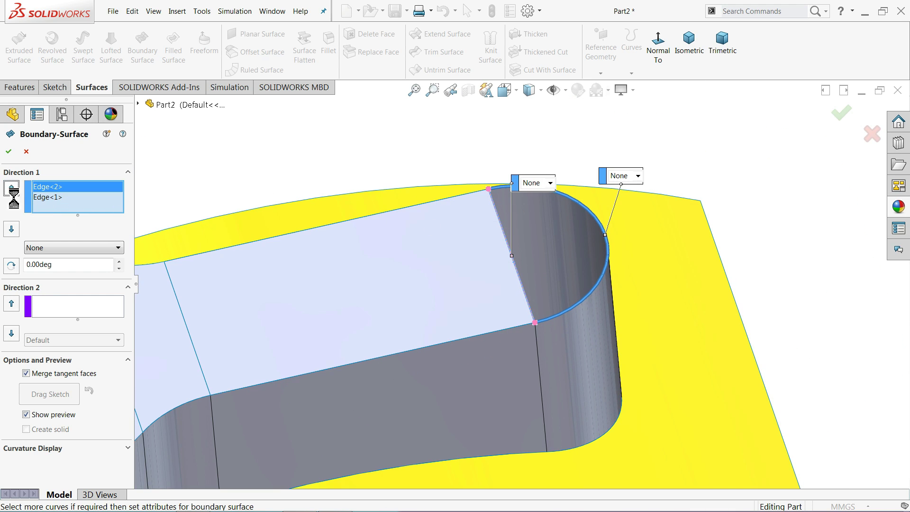
click(14, 229)
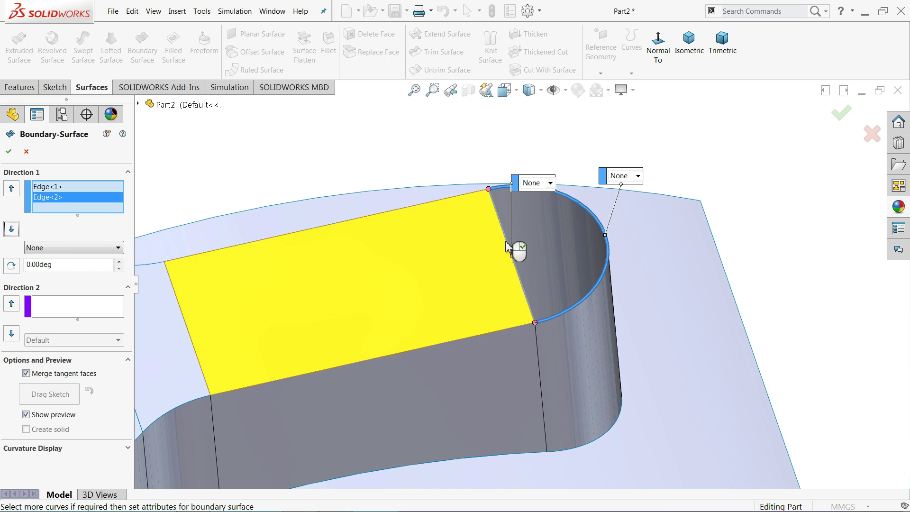
right_click(602, 227)
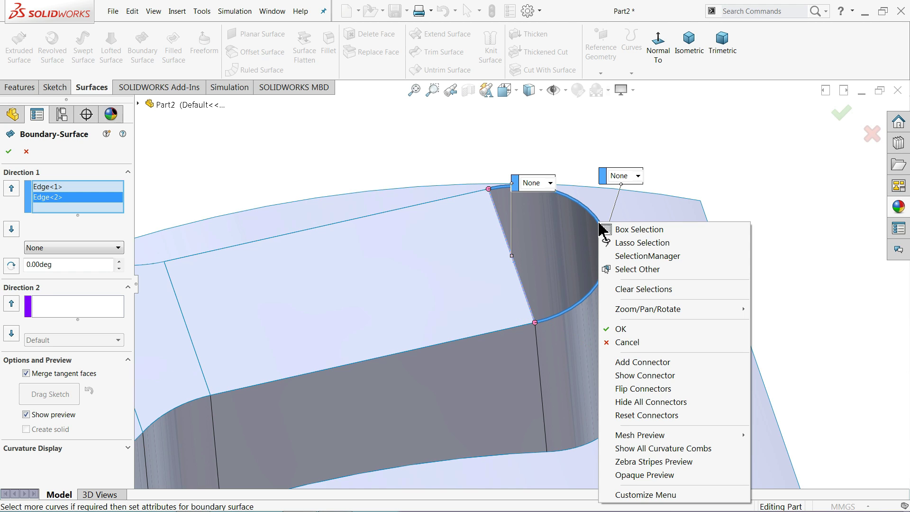
click(644, 390)
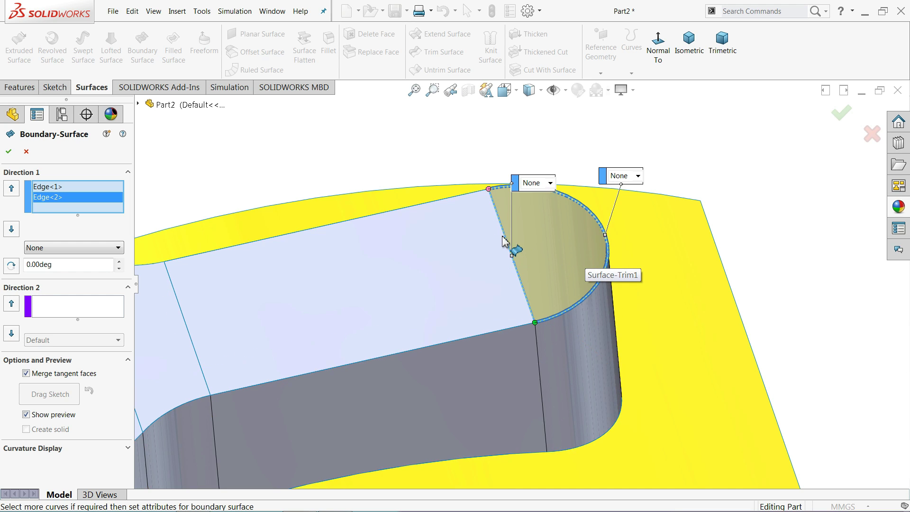
scroll(504, 242, down, 3)
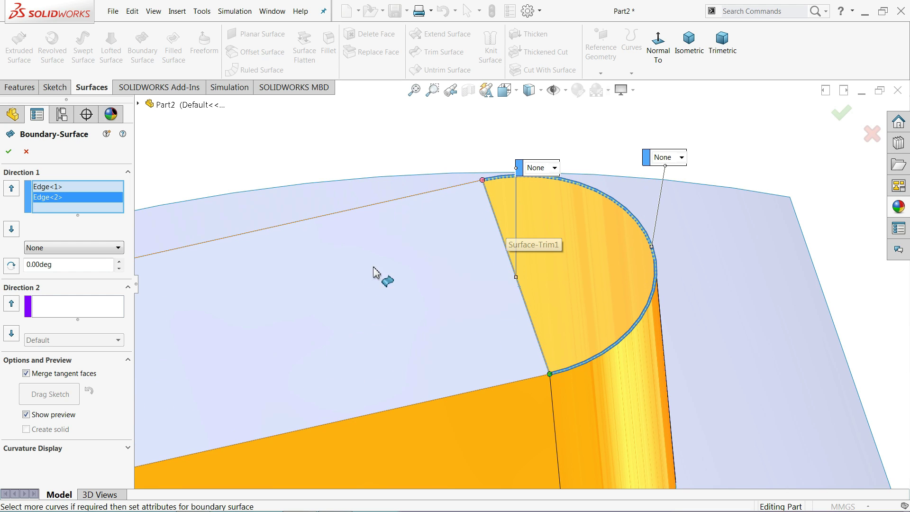
click(8, 153)
scroll(528, 142, up, 4)
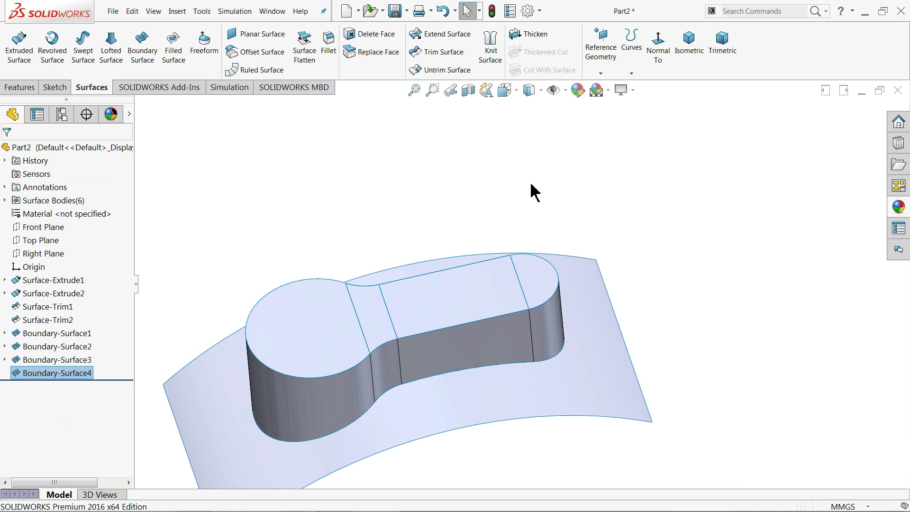
- Inspect the Surface Bodies folder, highlighting Surface-Trim1, Surface-Trim2 and Boundary-Surface1 in the model
middle_drag(530, 186, 529, 292)
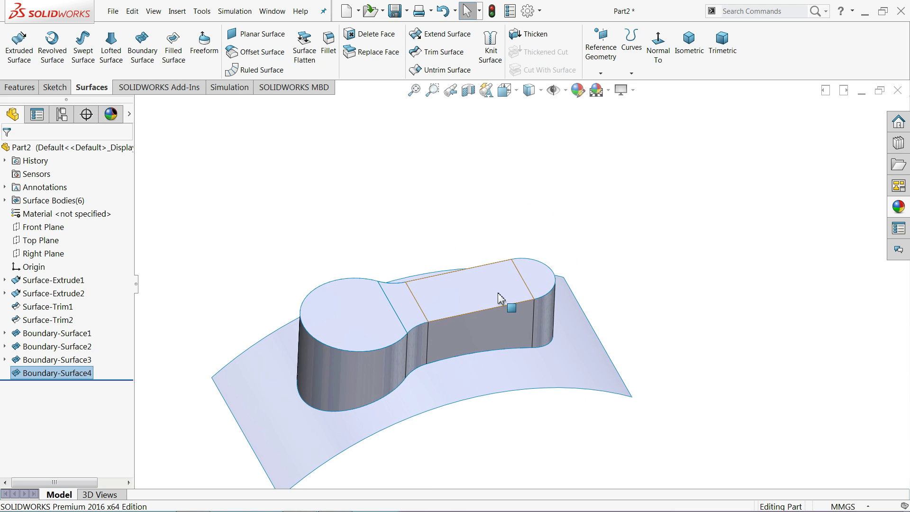
scroll(479, 362, up, 2)
scroll(467, 331, down, 2)
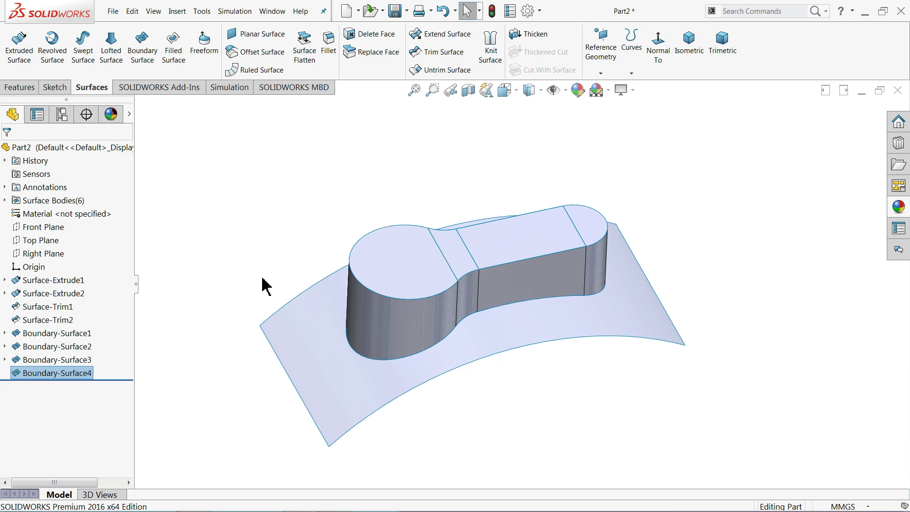
click(4, 201)
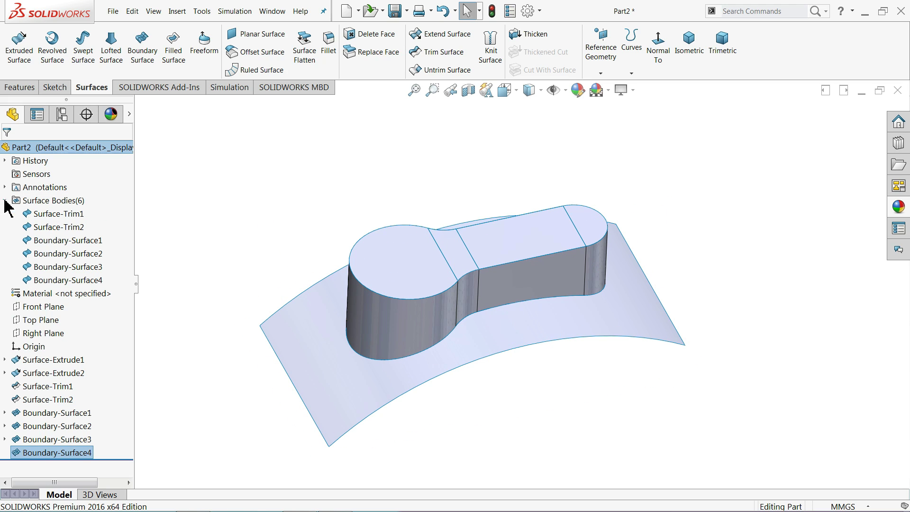
click(45, 216)
click(48, 228)
click(49, 240)
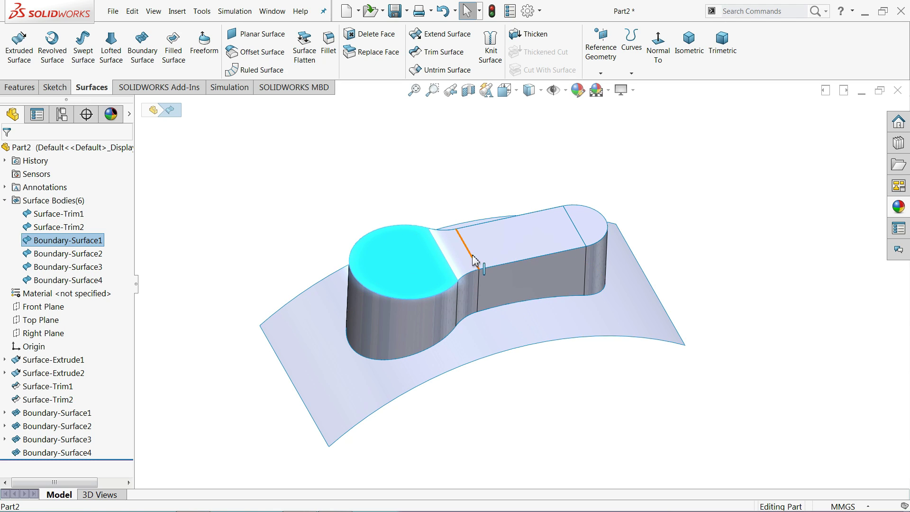
scroll(475, 261, down, 2)
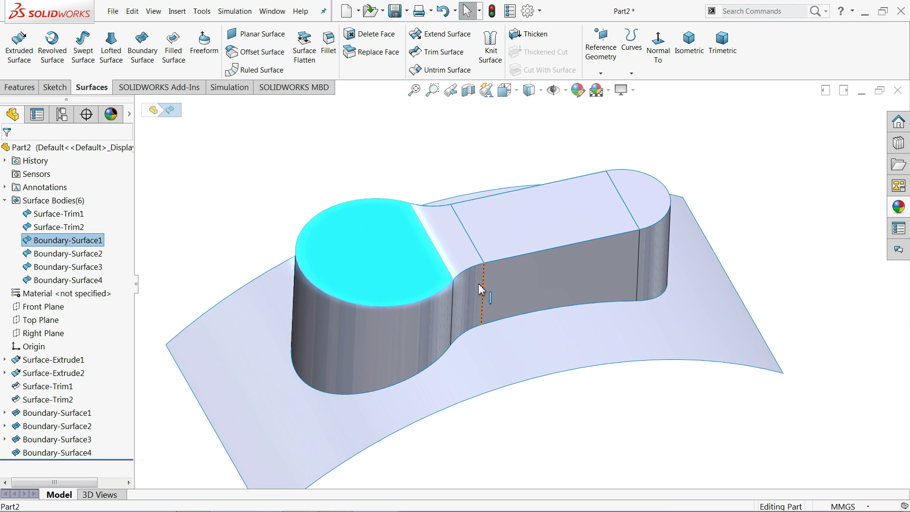
scroll(299, 230, up, 1)
click(302, 209)
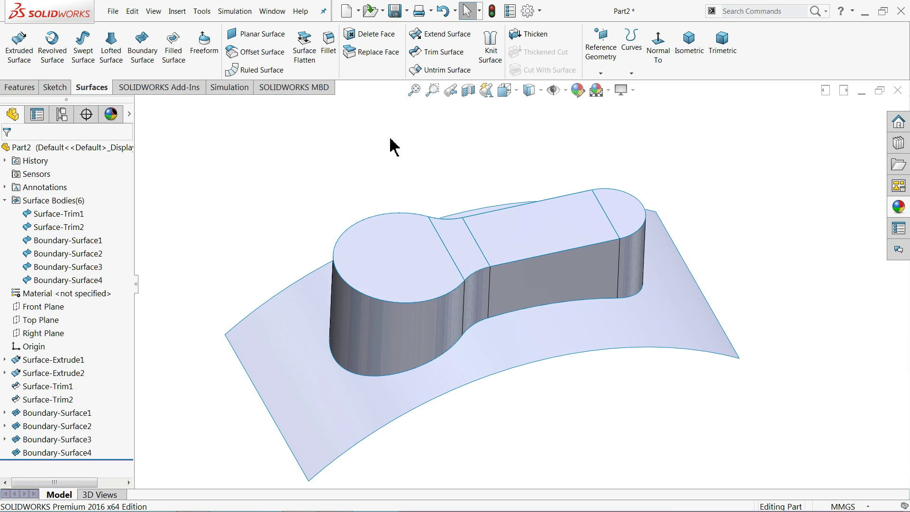
- Knit the boss surfaces and the curved base Surface-Trim2 into Surface-Knit1
click(491, 52)
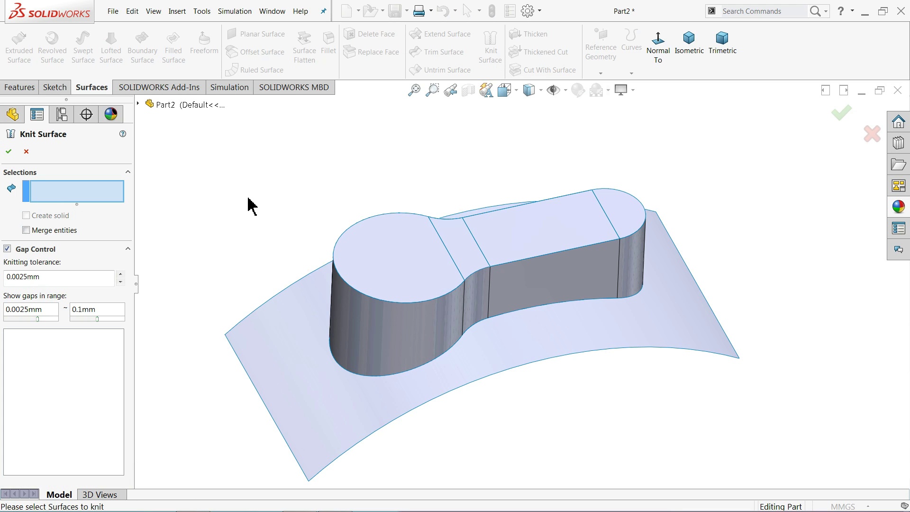
drag(739, 234, 207, 482)
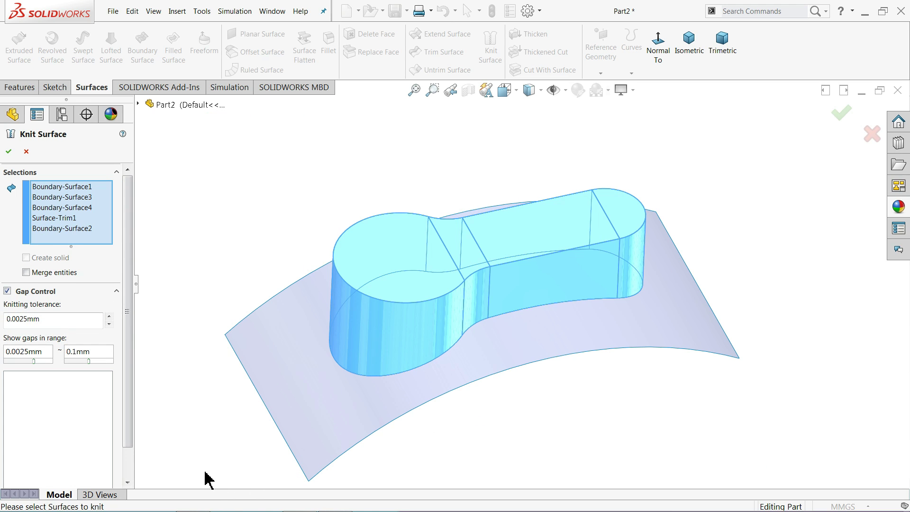
click(303, 379)
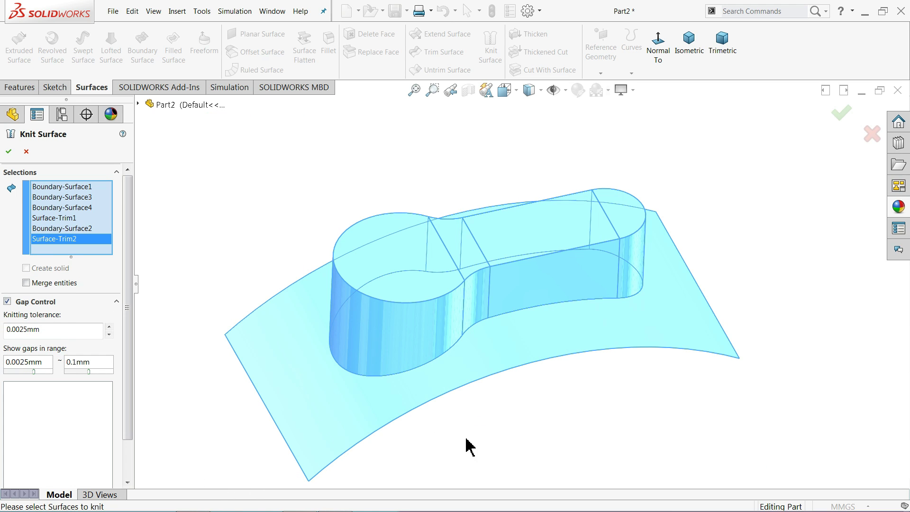
mouse_move(470, 445)
middle_down()
mouse_move(471, 274)
mouse_move(473, 430)
mouse_move(459, 433)
middle_up()
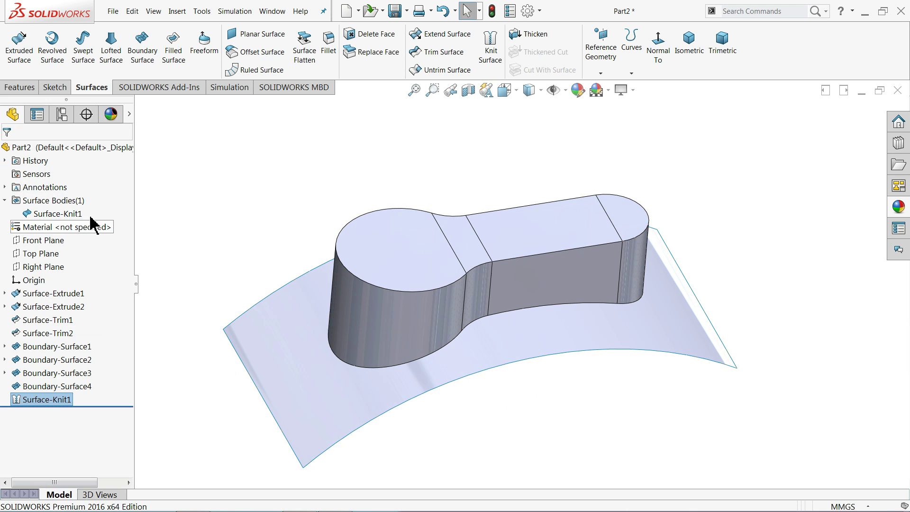
click(30, 214)
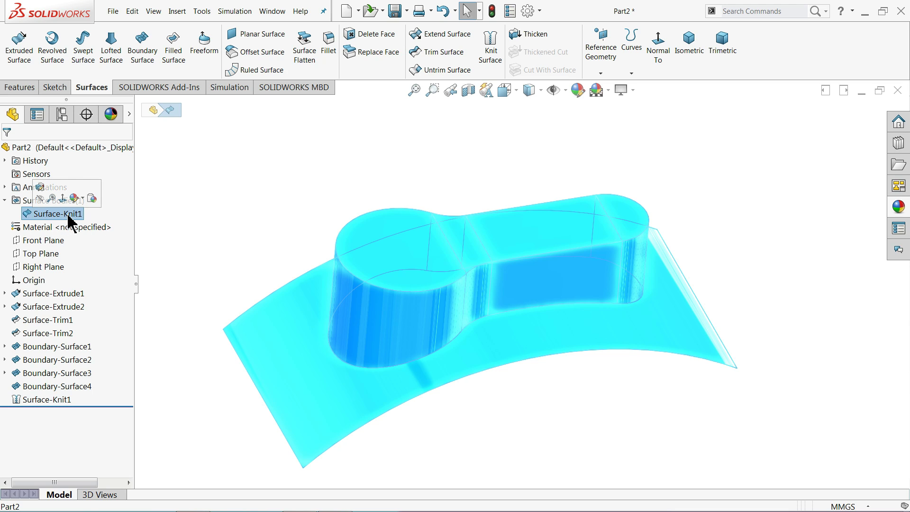
click(221, 213)
mouse_move(222, 260)
middle_down()
mouse_move(201, 174)
mouse_move(223, 265)
middle_up()
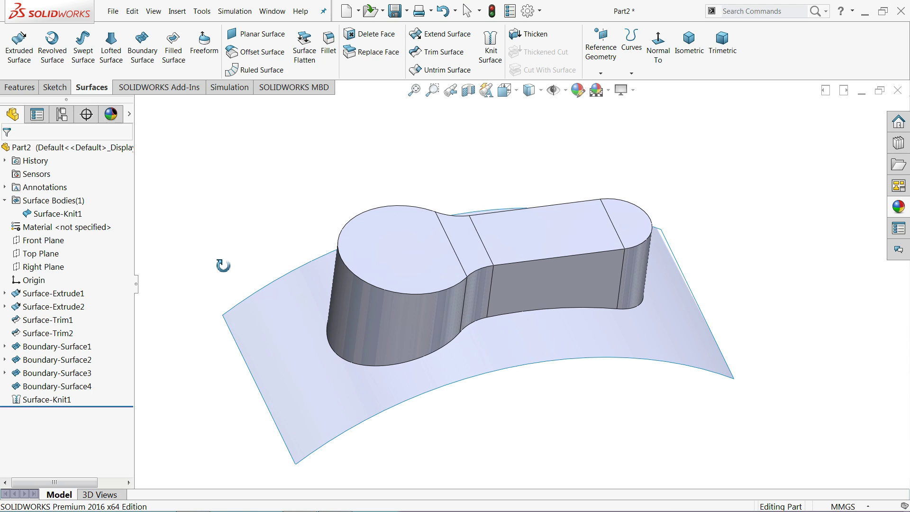
middle_drag(482, 327, 476, 297)
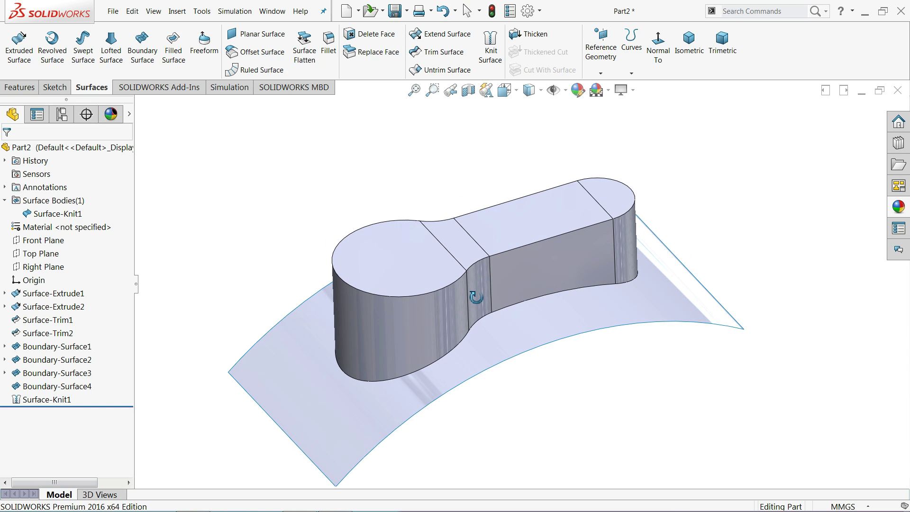
- Fillet the boss's top rim loop and base junction loop with a 4 mm radius
click(330, 42)
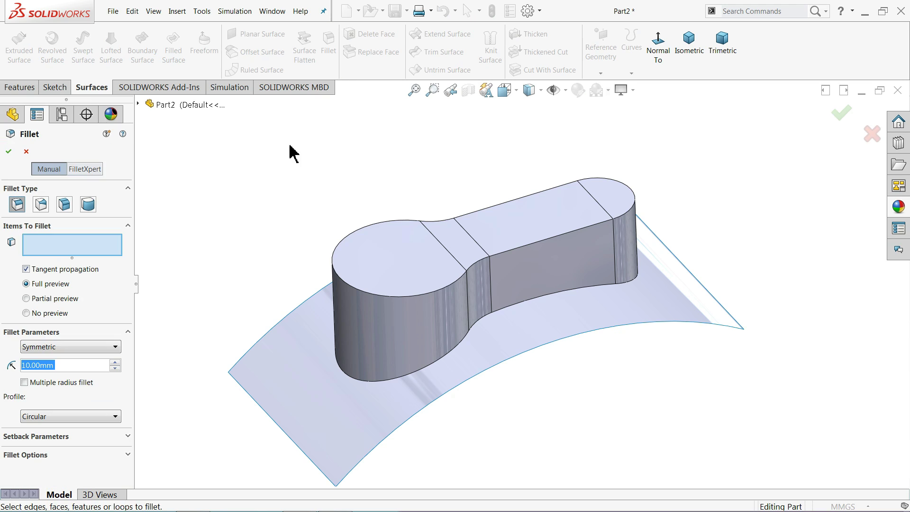
text(4)
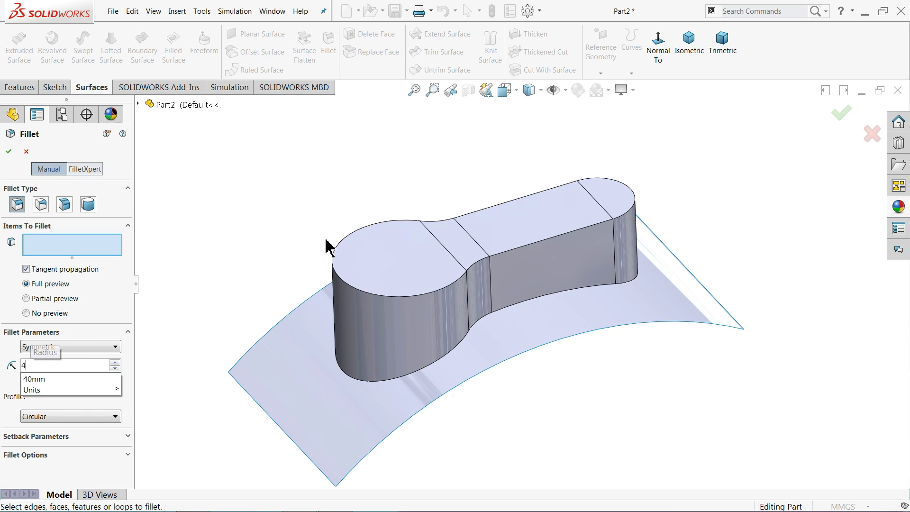
click(477, 269)
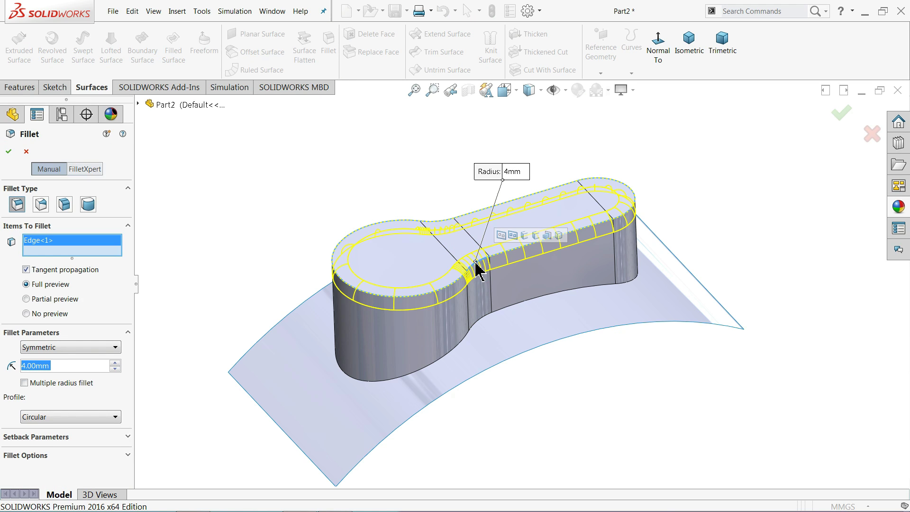
click(484, 319)
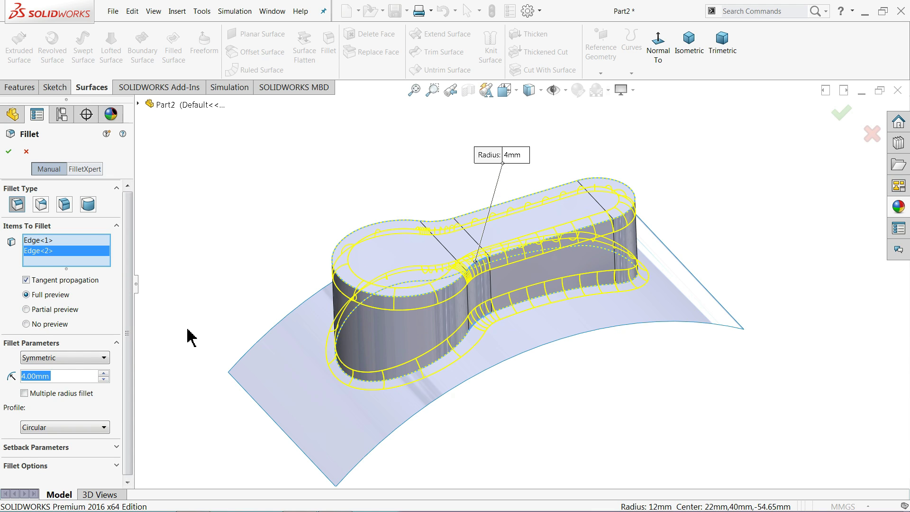
click(9, 151)
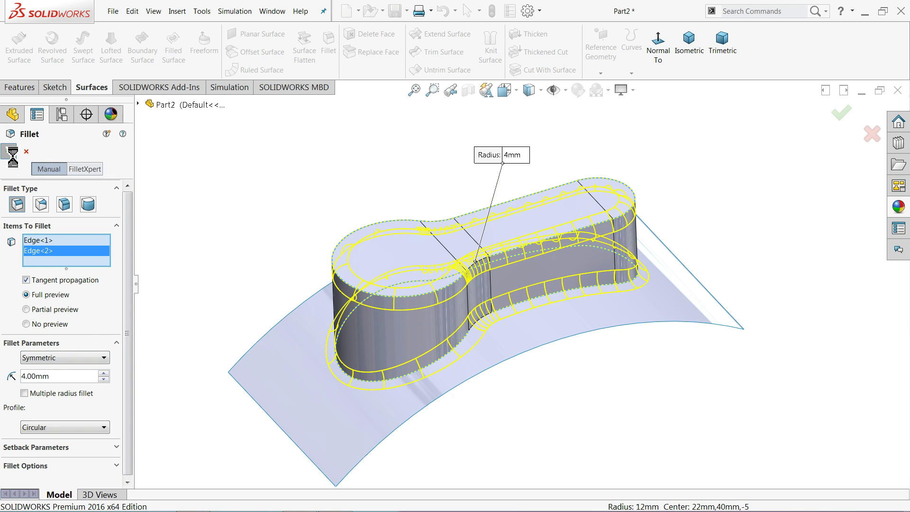
middle_drag(232, 297, 251, 327)
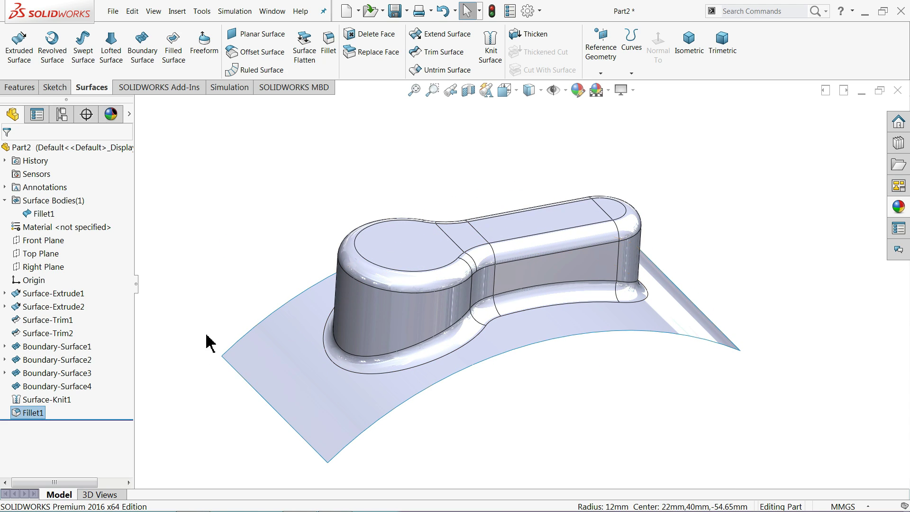
- Start a Top Plane sketch and convert the base surface's outline edges into sketch lines
click(251, 359)
click(41, 256)
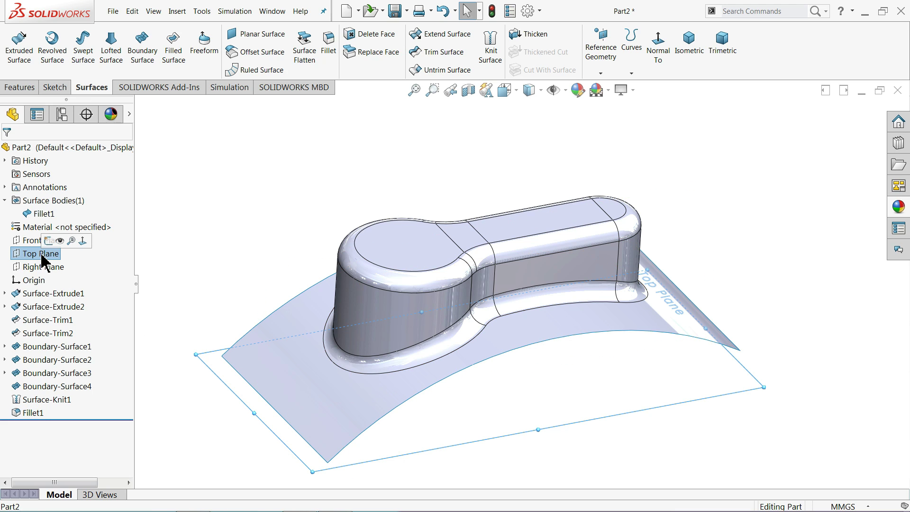
click(51, 243)
click(525, 47)
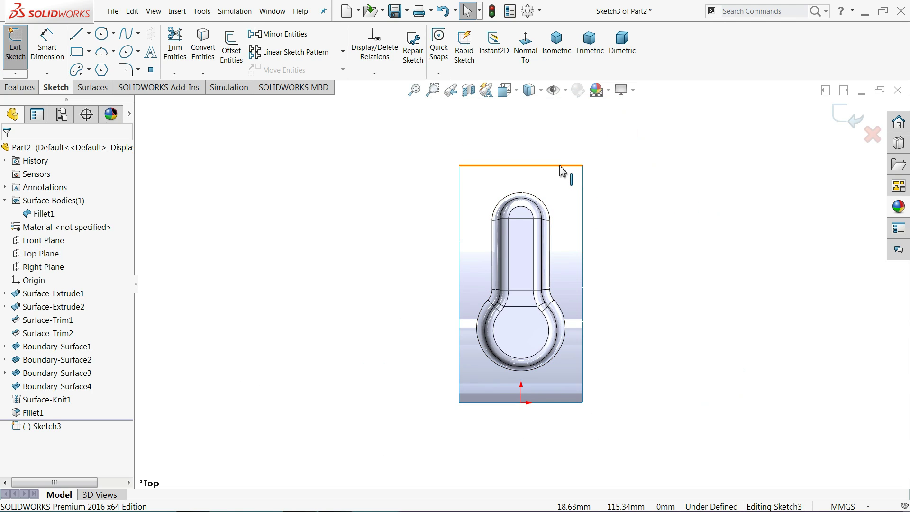
click(561, 170)
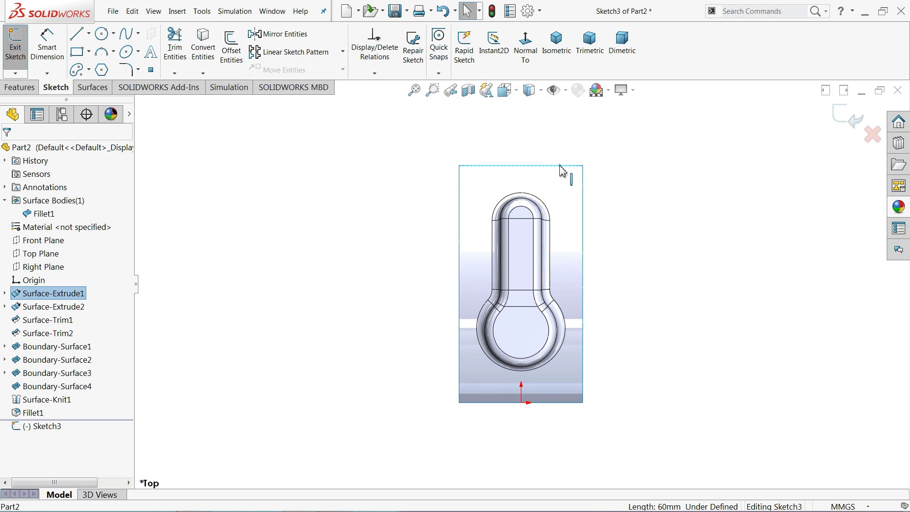
ctrl+click(584, 237)
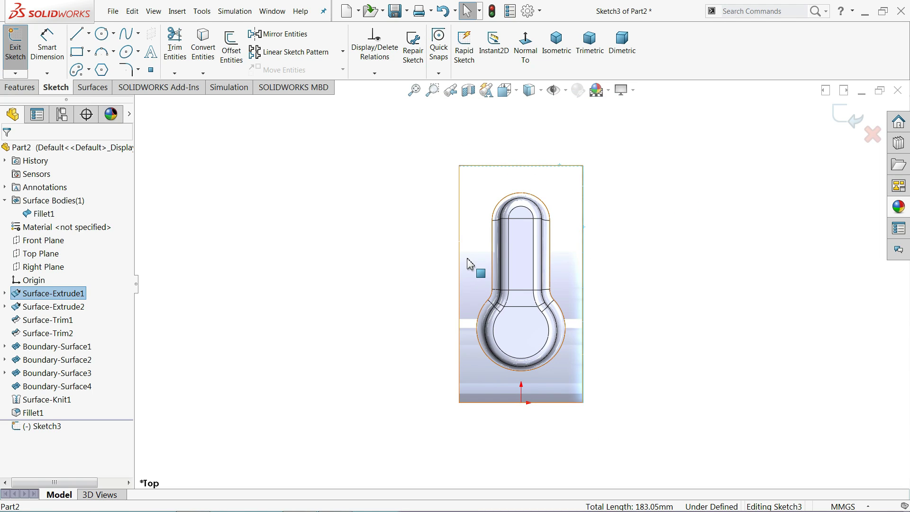
ctrl+click(459, 264)
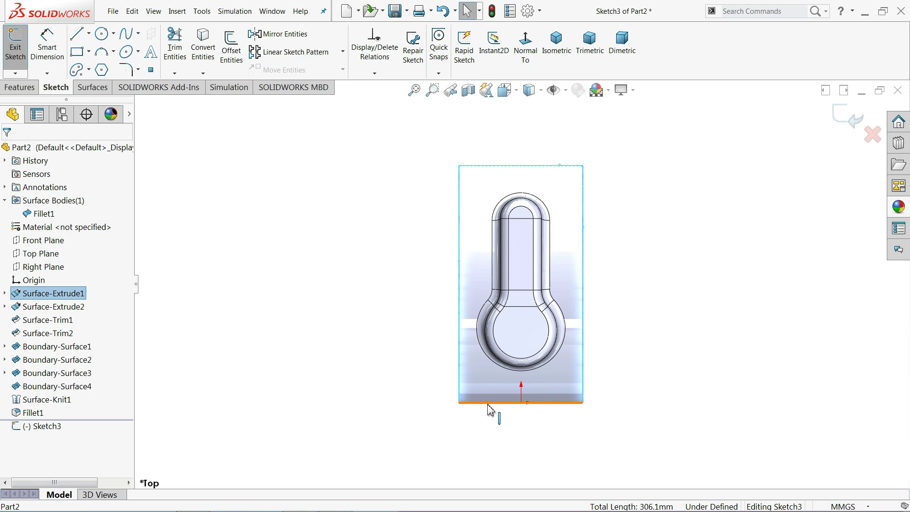
click(203, 54)
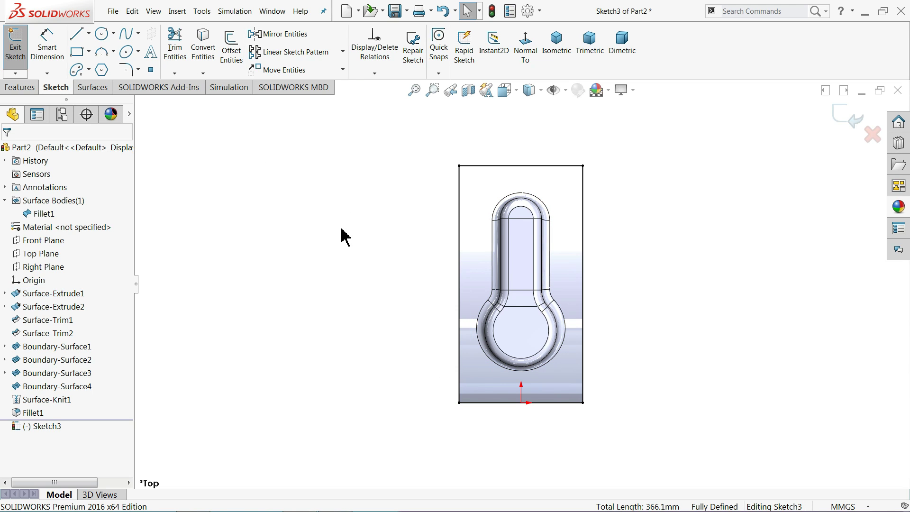
mouse_move(342, 238)
middle_down()
mouse_move(348, 95)
mouse_move(309, 180)
mouse_move(321, 189)
middle_up()
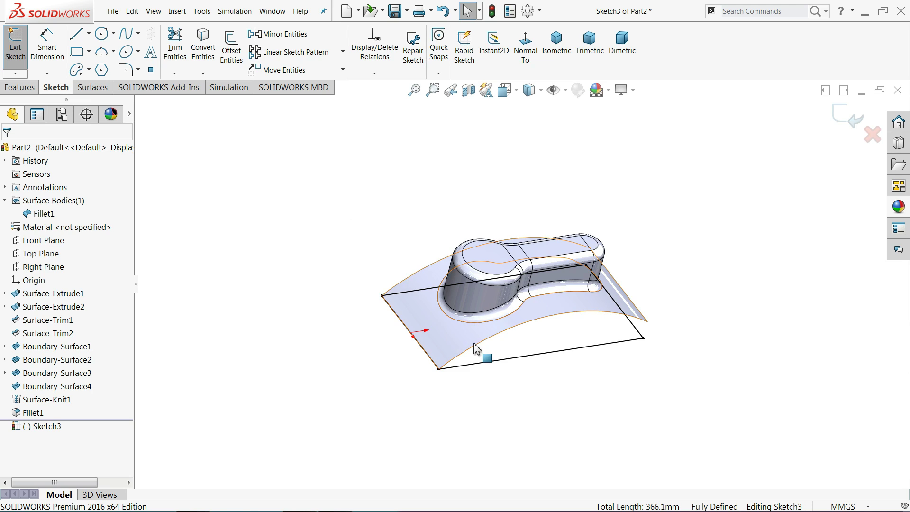
click(525, 42)
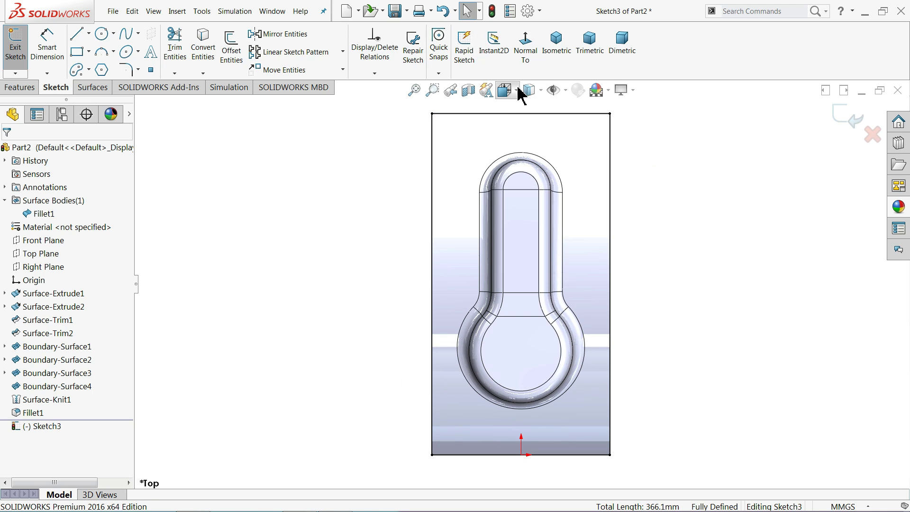
- Round all four rectangle corners with 20 mm sketch fillets and exit the sketch
click(127, 71)
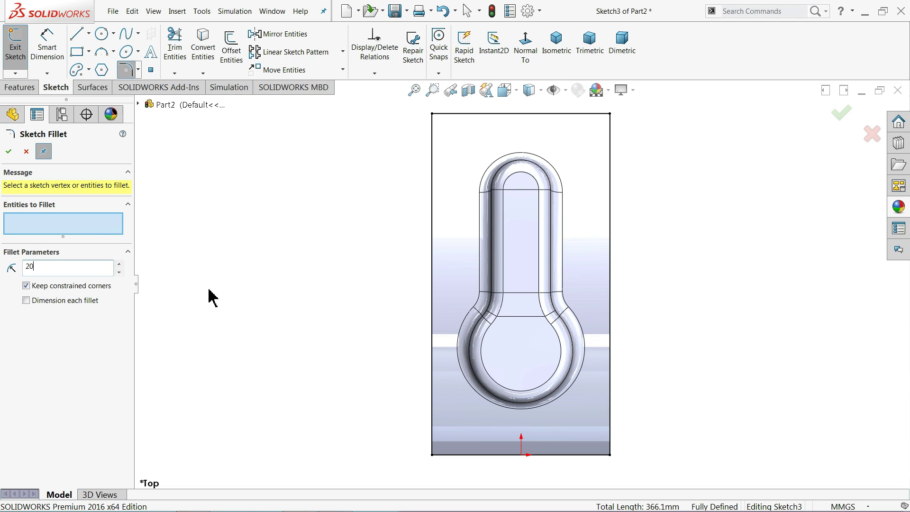
mouse_move(653, 104)
mouse_down()
mouse_move(532, 311)
mouse_move(369, 473)
mouse_up()
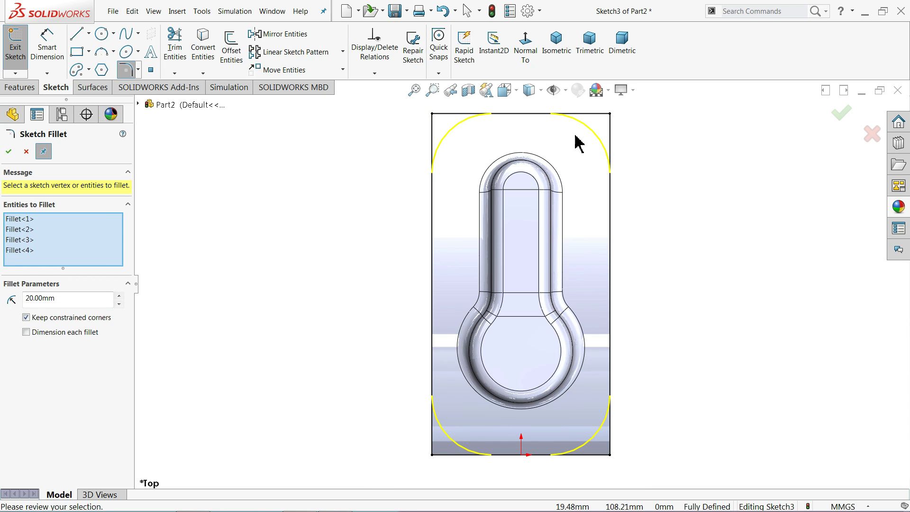
click(8, 152)
middle_drag(304, 327, 256, 230)
click(9, 152)
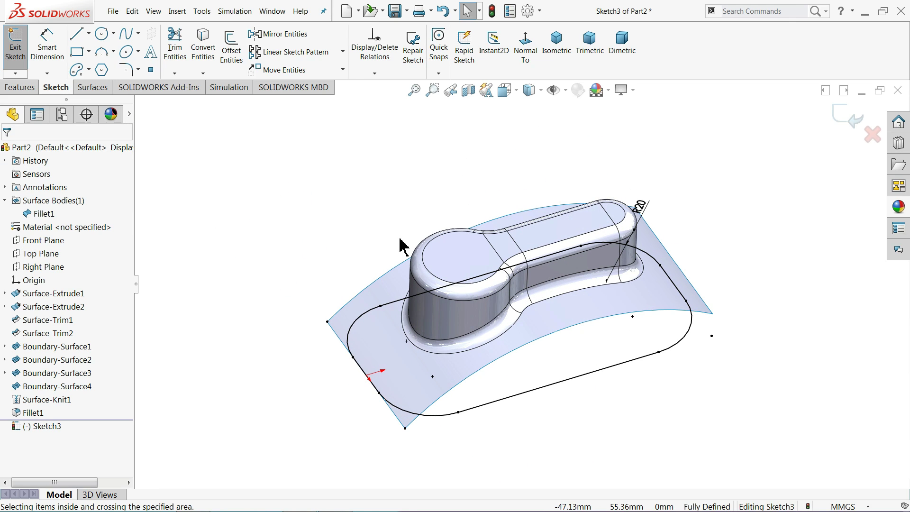
click(842, 115)
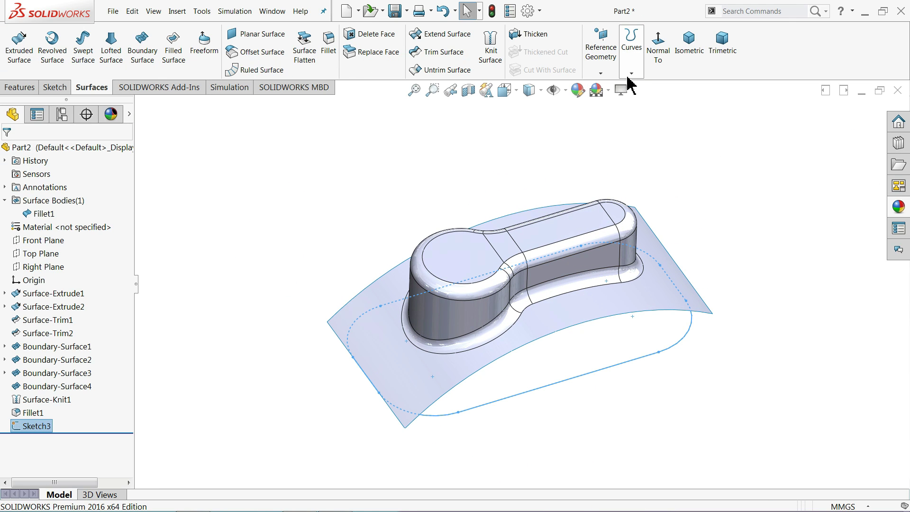
- Project Sketch3 onto the curved base face Face<1> to create Curve1
click(631, 73)
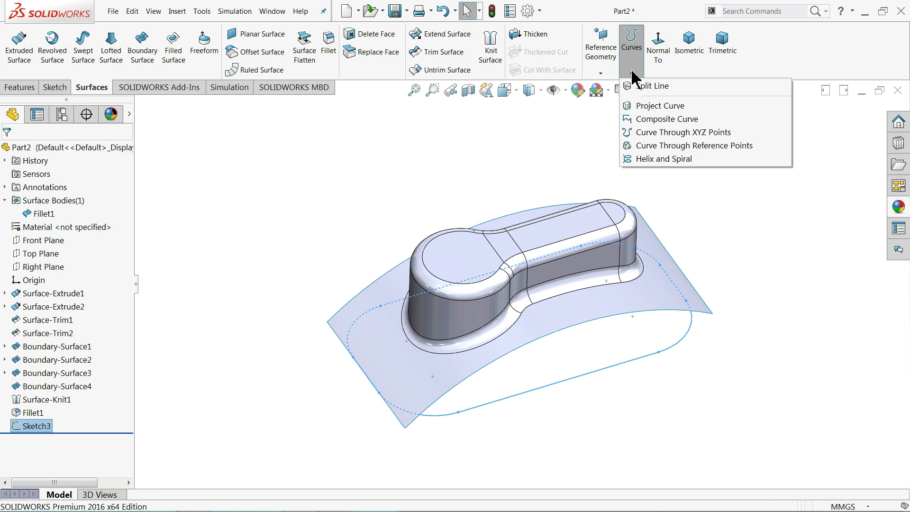
click(663, 114)
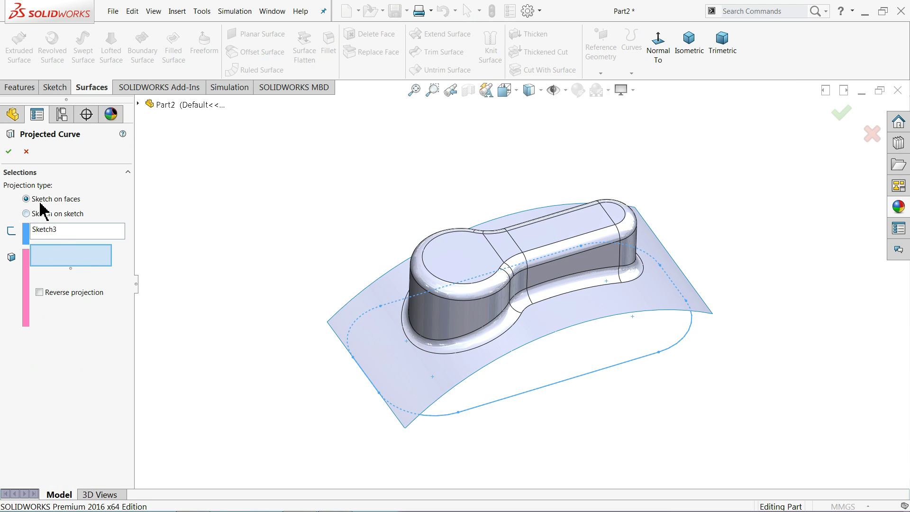
scroll(513, 362, down, 3)
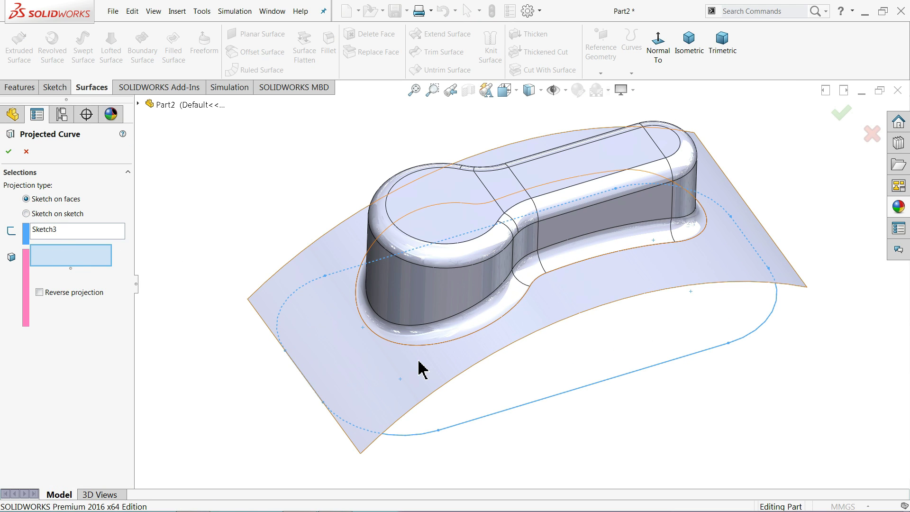
click(426, 366)
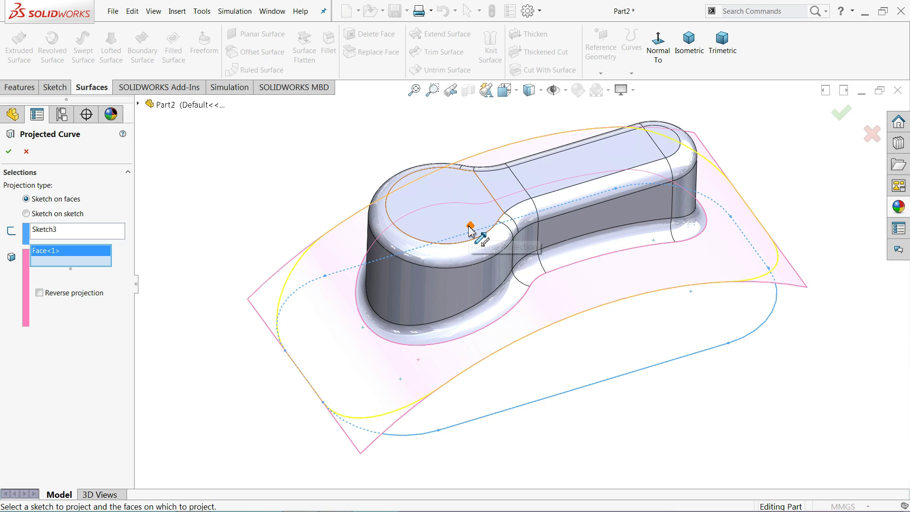
middle_drag(471, 229, 514, 370)
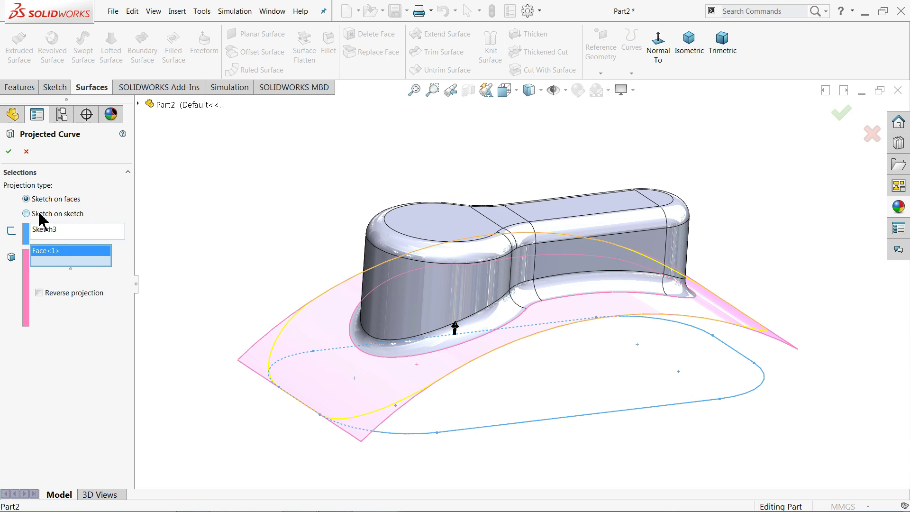
click(45, 235)
click(47, 257)
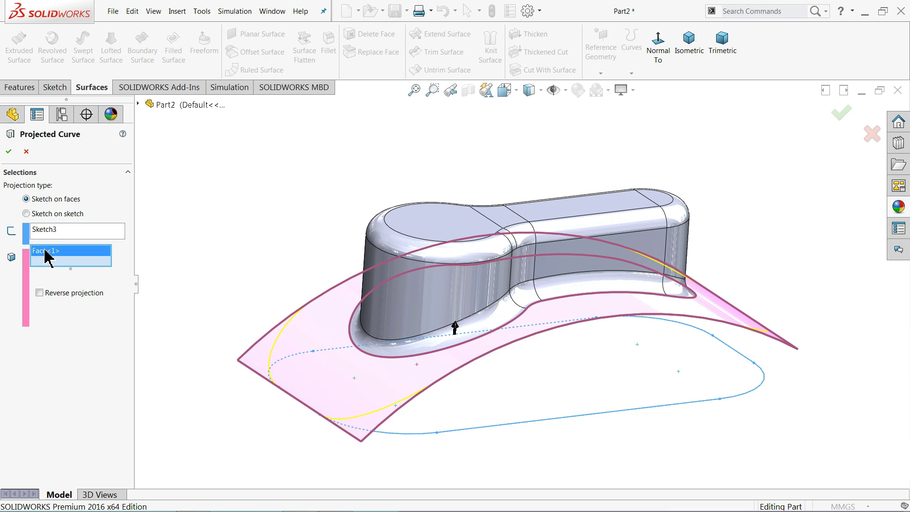
middle_drag(254, 360, 251, 382)
scroll(360, 398, down, 2)
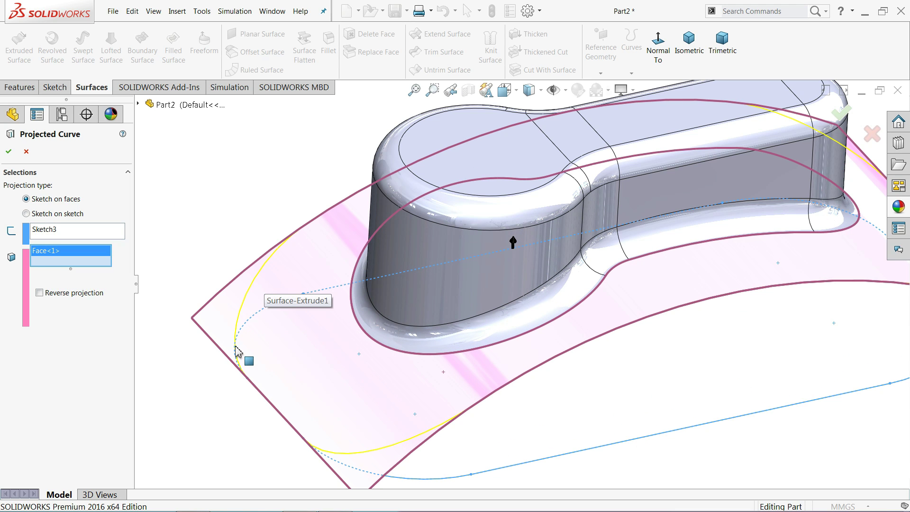
click(8, 152)
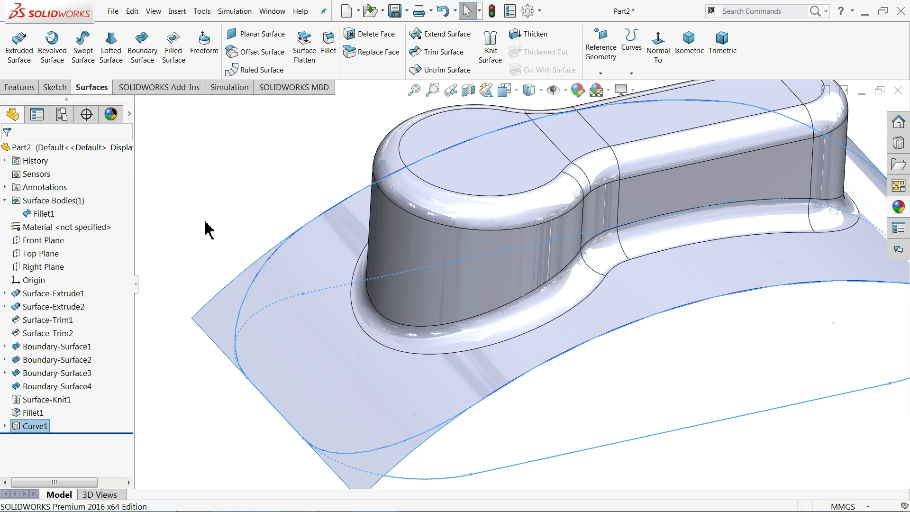
- Trim the base surface with Curve1, removing the four corner pieces outside the rounded outline
key(f)
mouse_move(262, 284)
middle_down()
mouse_move(298, 365)
mouse_move(274, 284)
middle_up()
scroll(526, 358, down, 3)
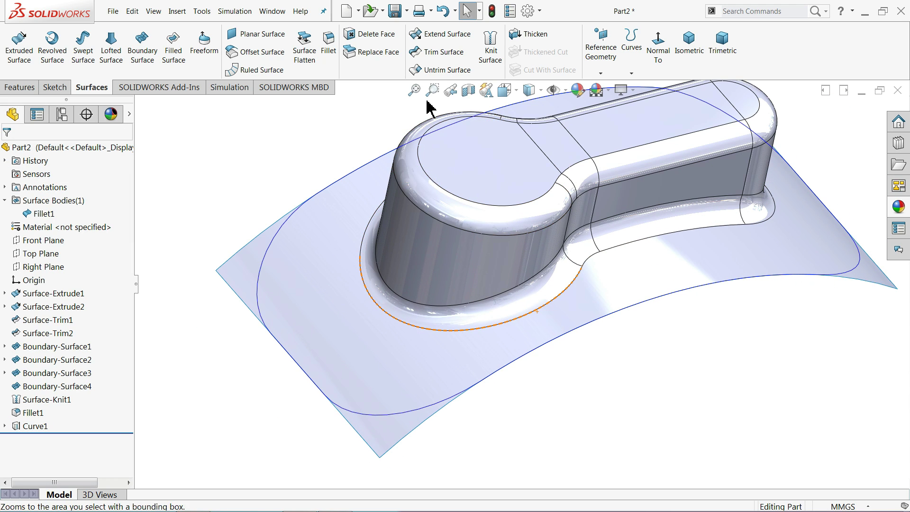
click(441, 52)
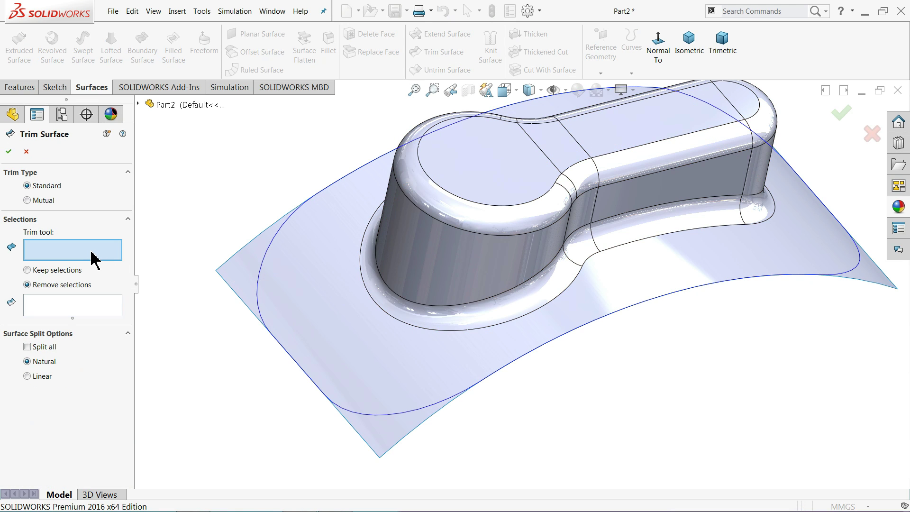
click(264, 274)
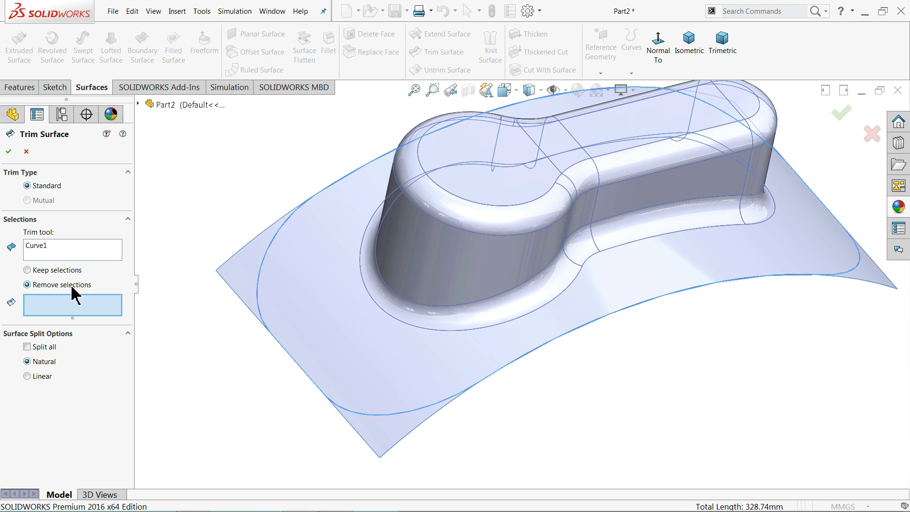
click(256, 284)
click(384, 433)
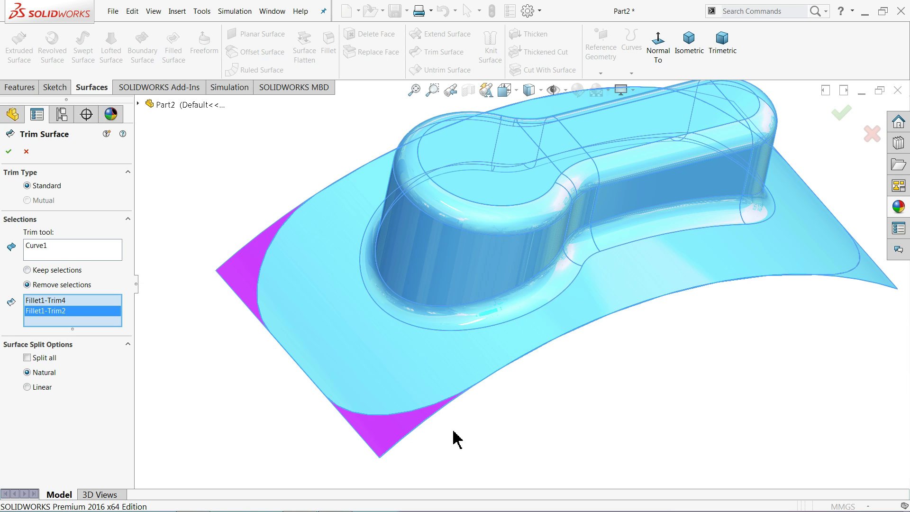
click(869, 276)
middle_drag(670, 335, 675, 392)
click(691, 149)
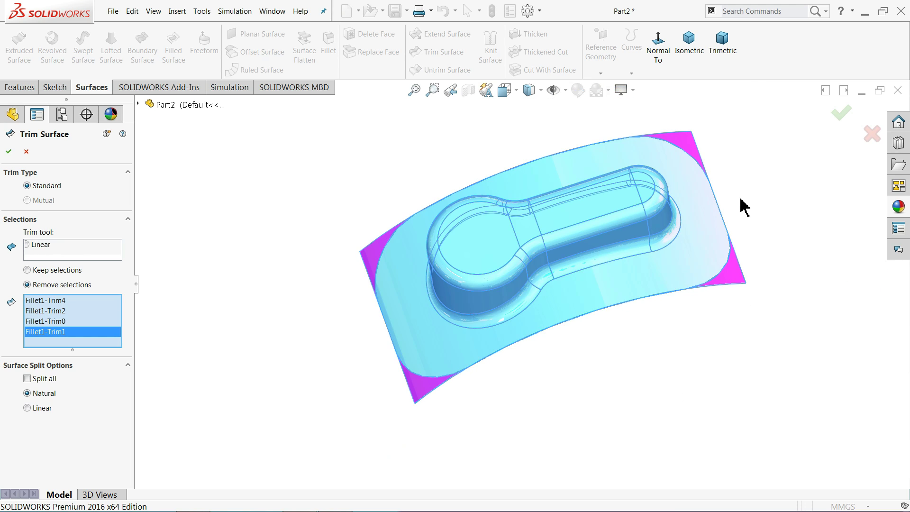
scroll(741, 209, down, 3)
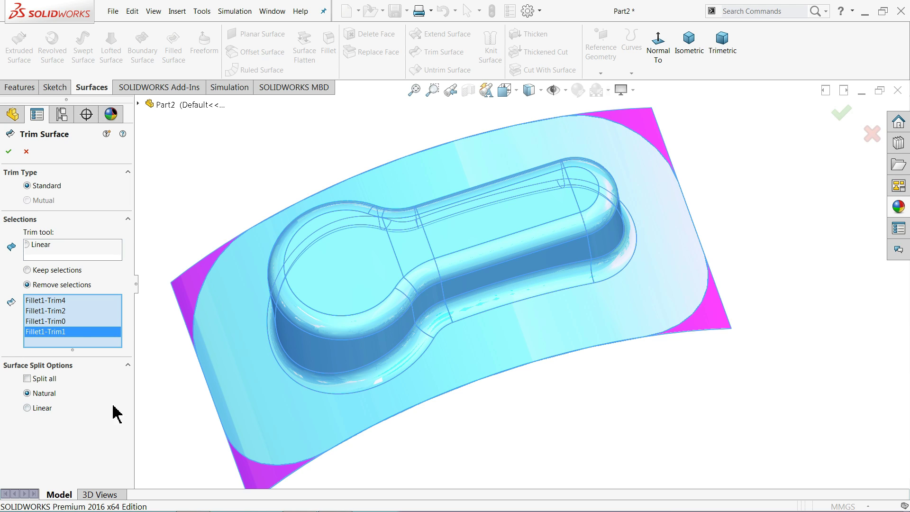
click(9, 151)
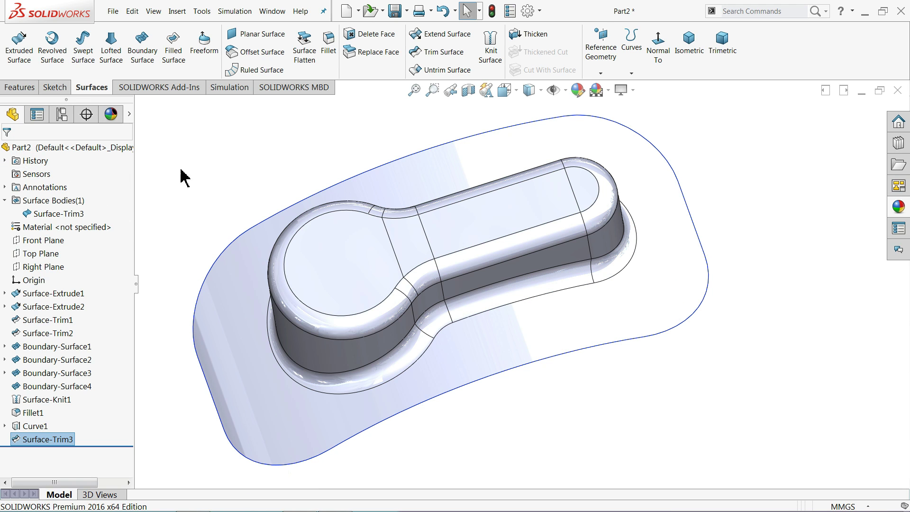
- Hide Curve1 and inspect the trimmed sheet from below
scroll(248, 208, up, 2)
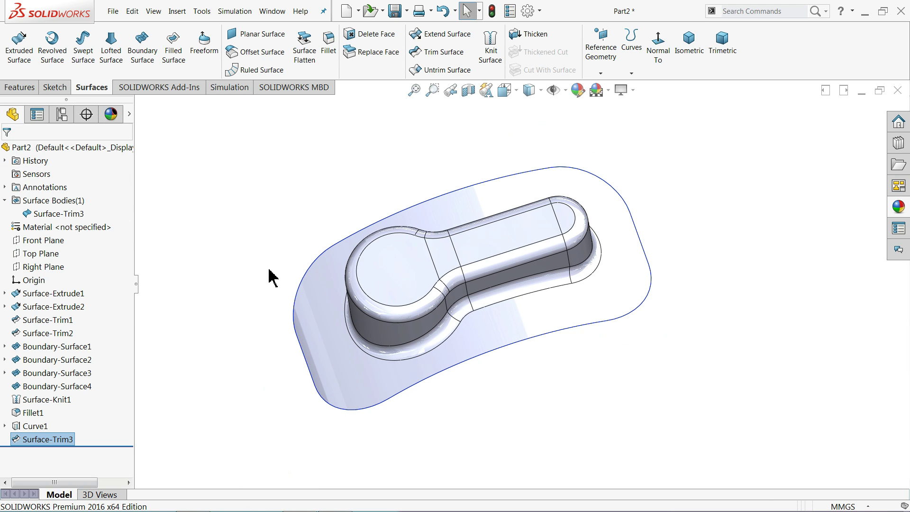
click(299, 292)
click(334, 263)
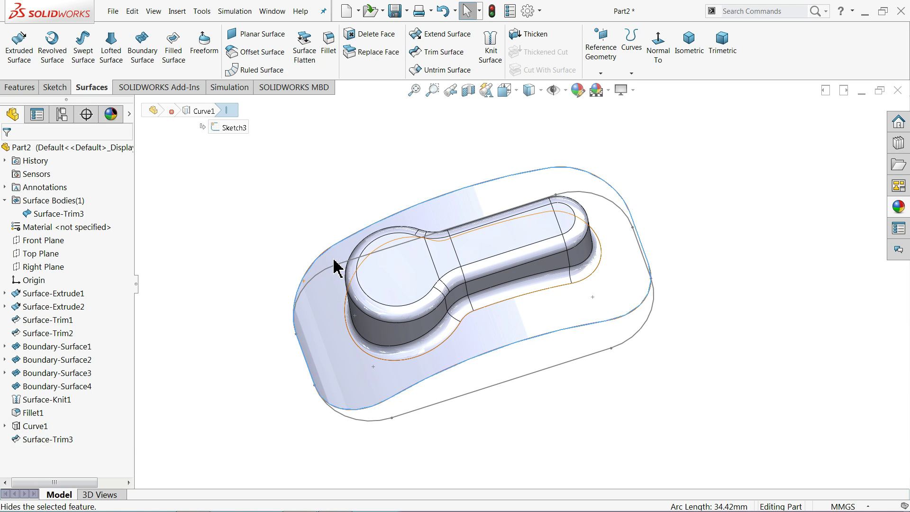
middle_drag(270, 270, 376, 275)
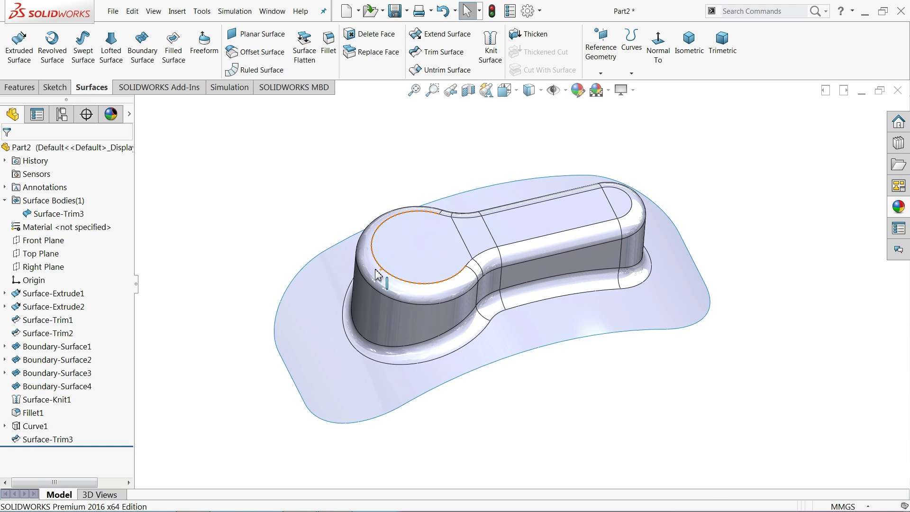
mouse_move(471, 361)
middle_down()
mouse_move(436, 167)
mouse_move(468, 300)
mouse_move(465, 371)
middle_up()
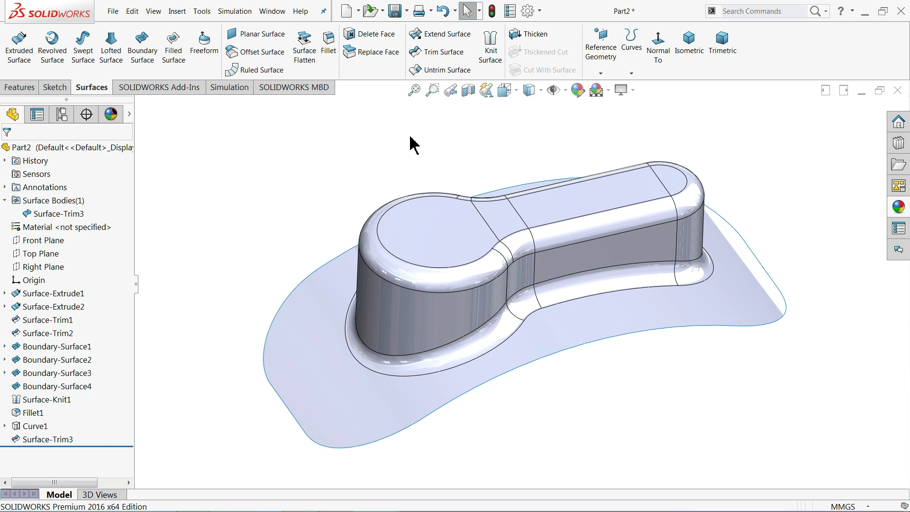
- Thicken Surface-Trim3 by 1 mm to one side (side 2), creating the solid Thicken1
click(534, 34)
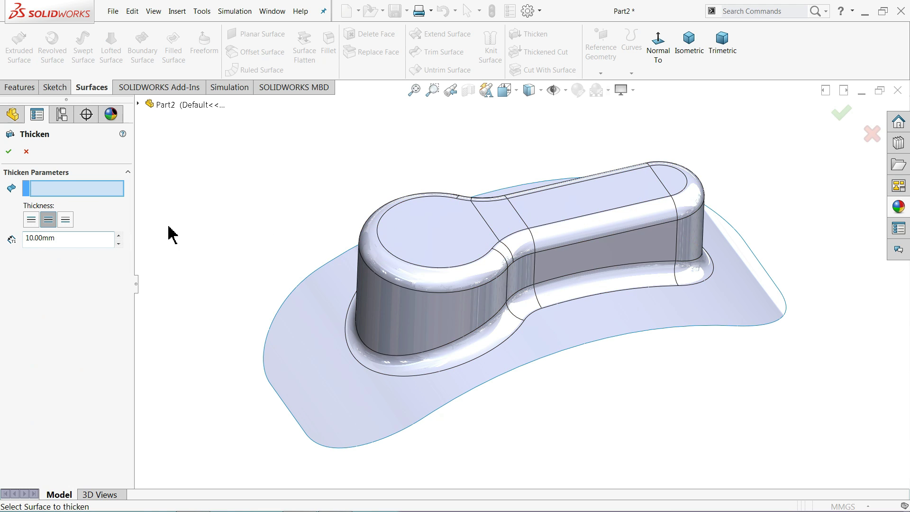
click(430, 294)
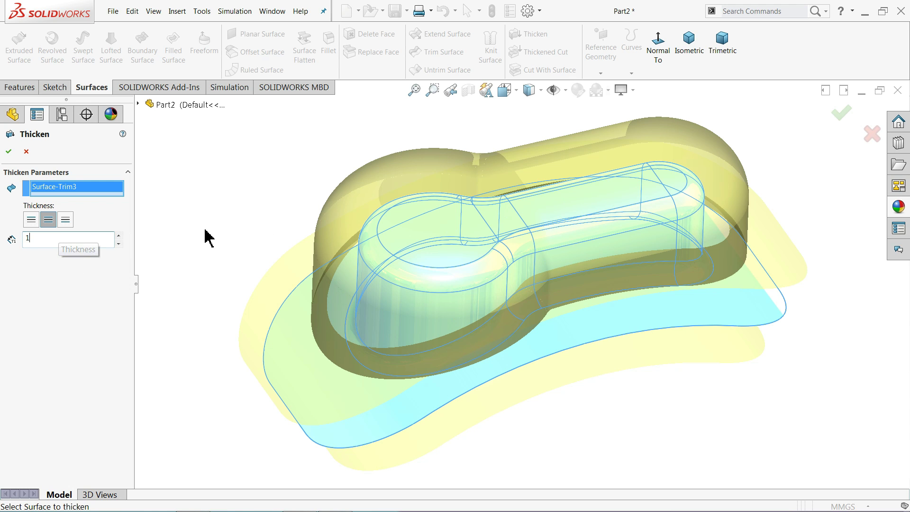
key(Return)
middle_drag(203, 270, 213, 223)
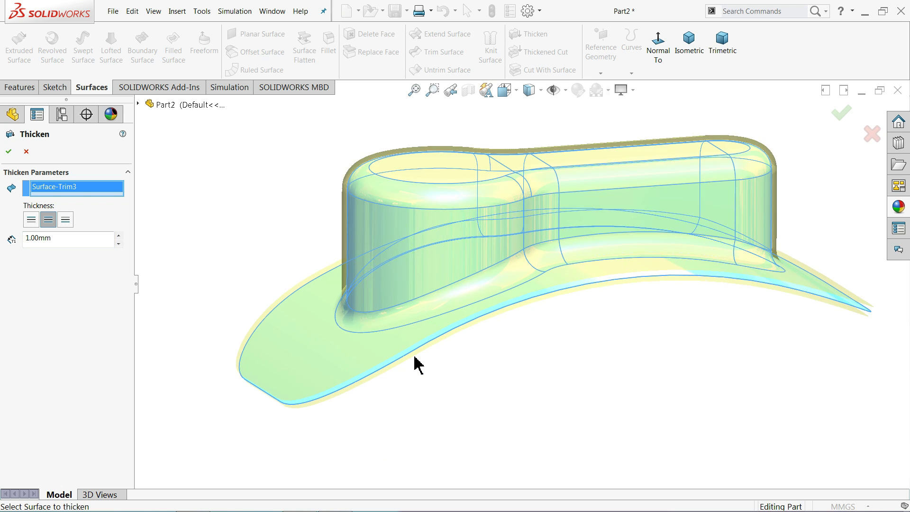
scroll(415, 364, down, 5)
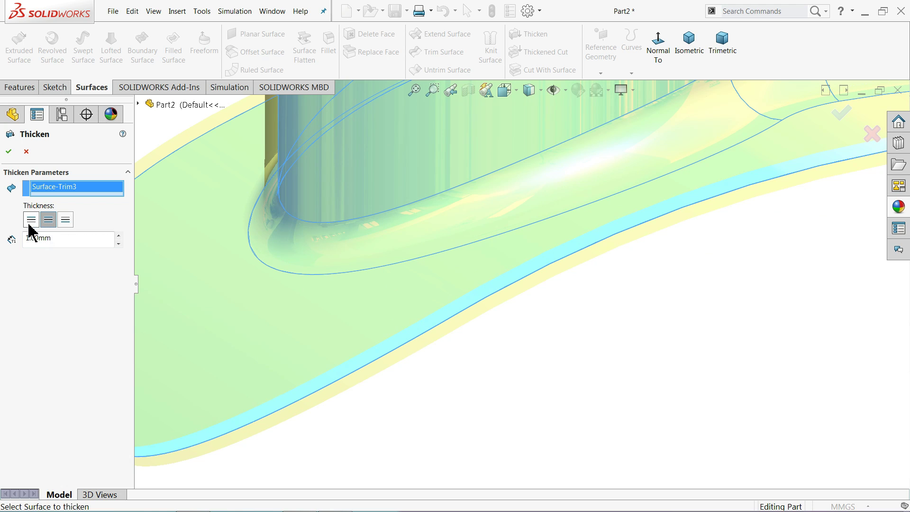
click(66, 220)
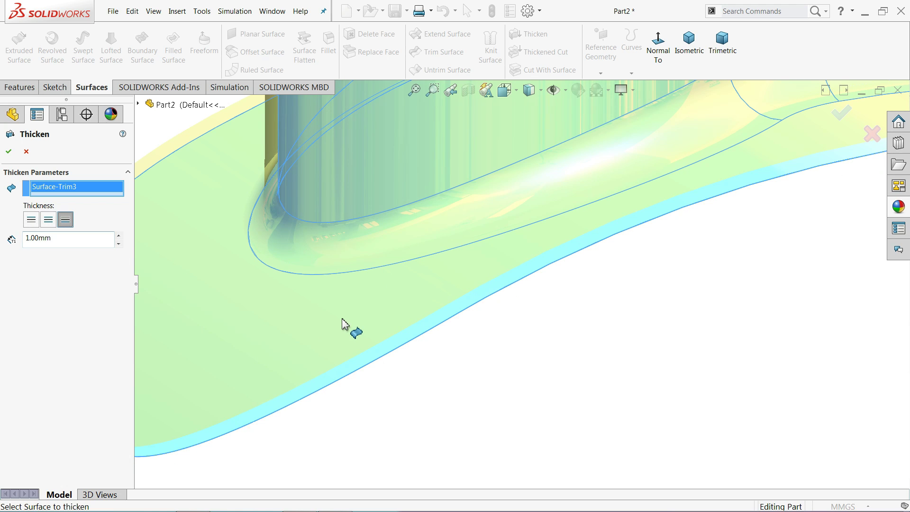
scroll(345, 324, up, 2)
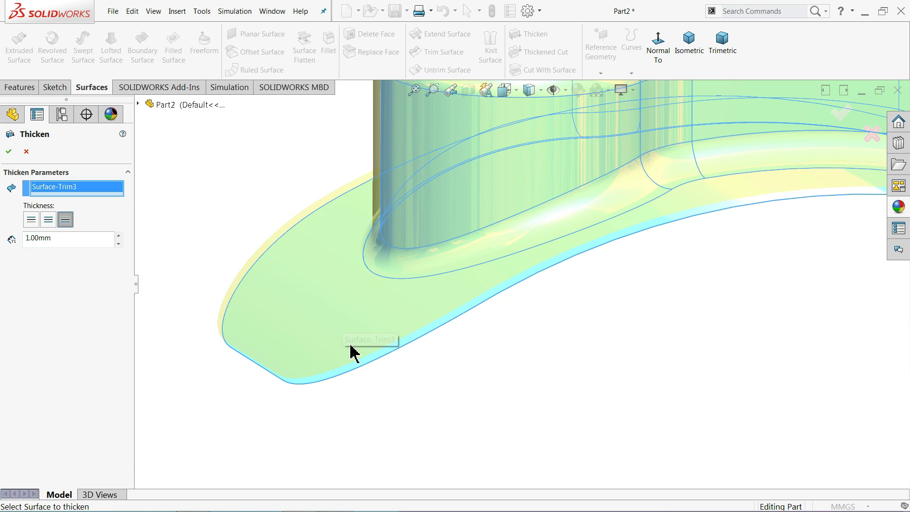
click(8, 151)
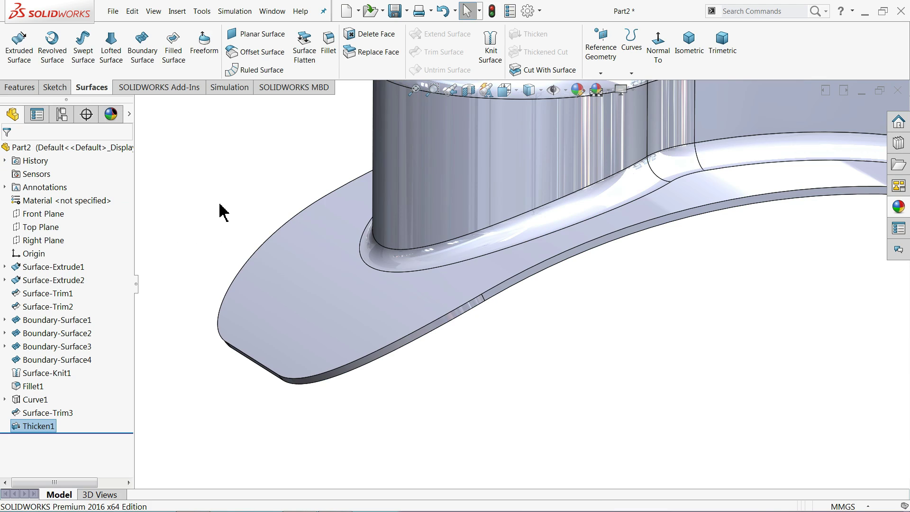
key(f)
middle_drag(661, 208, 677, 268)
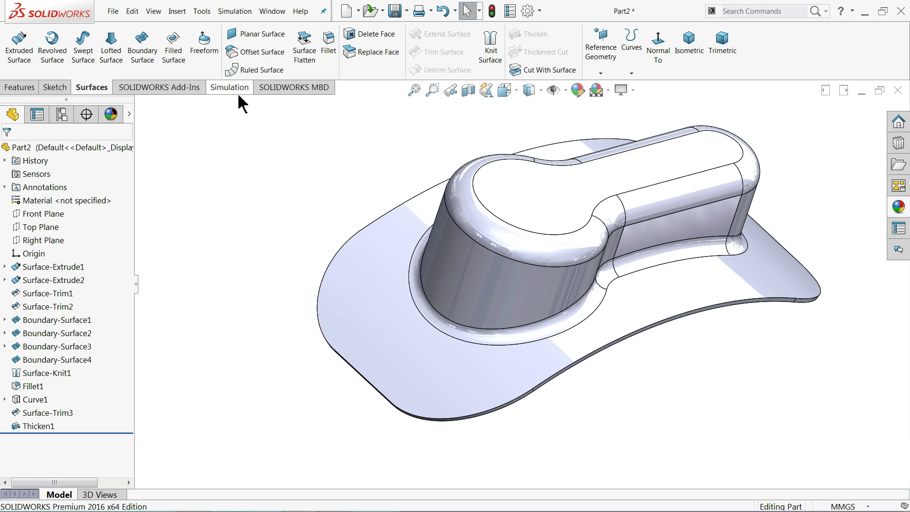
middle_drag(363, 181, 542, 300)
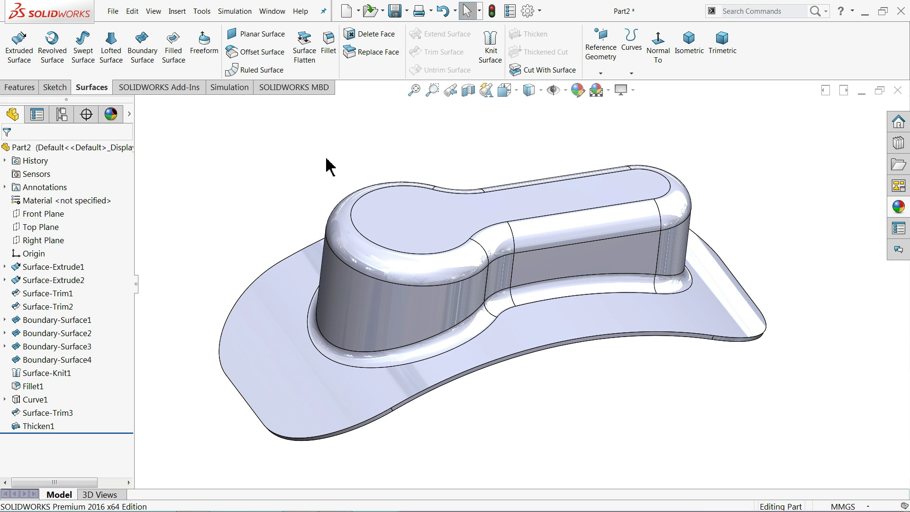
- Apply the Metal > Galvanized 'brushed galvanized' appearance to the whole part, Part2
click(118, 147)
click(899, 207)
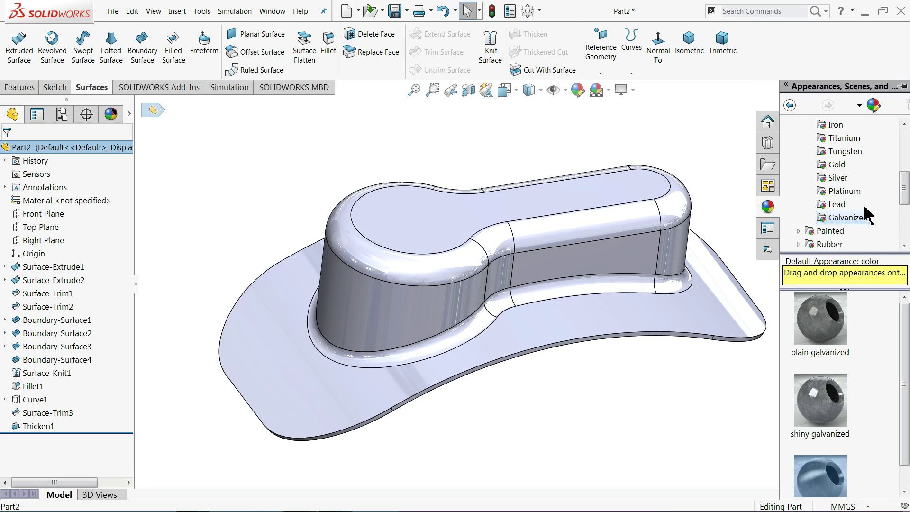
scroll(827, 166, up, 4)
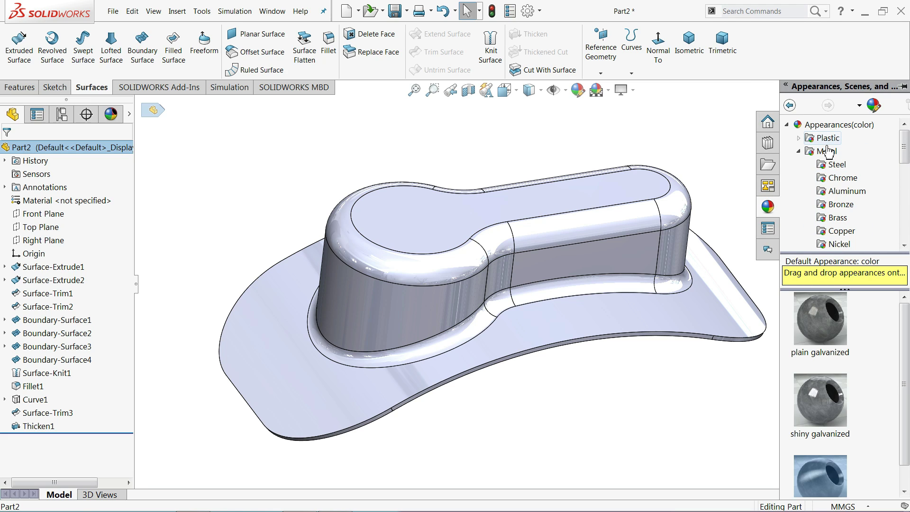
scroll(829, 199, down, 4)
scroll(850, 369, down, 1)
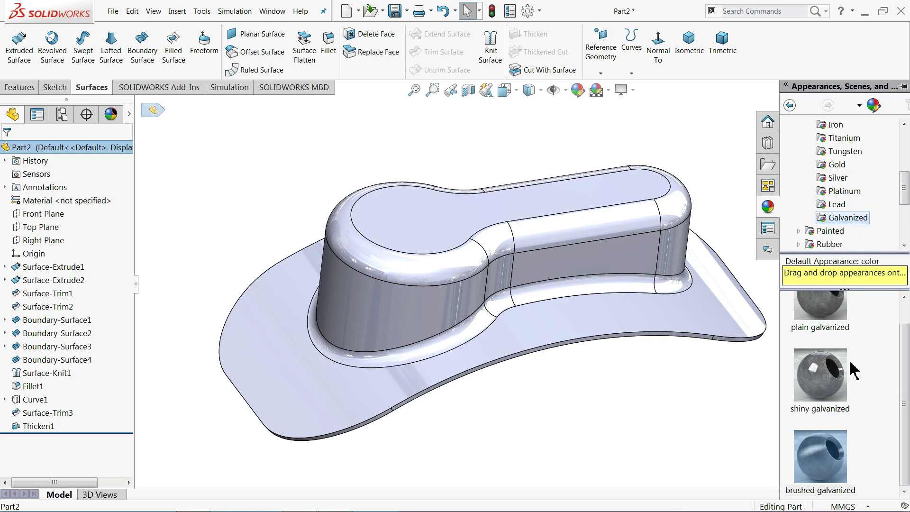
double_click(823, 469)
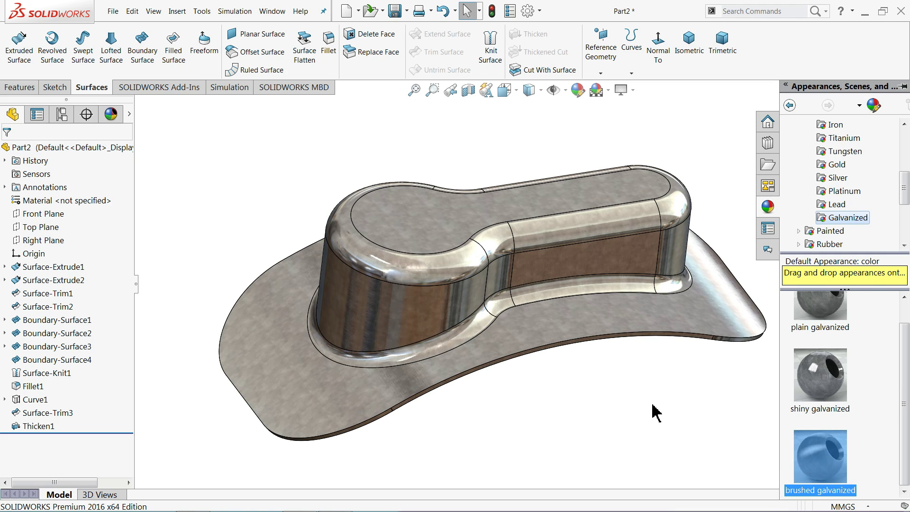
middle_drag(635, 337, 494, 335)
scroll(514, 290, down, 3)
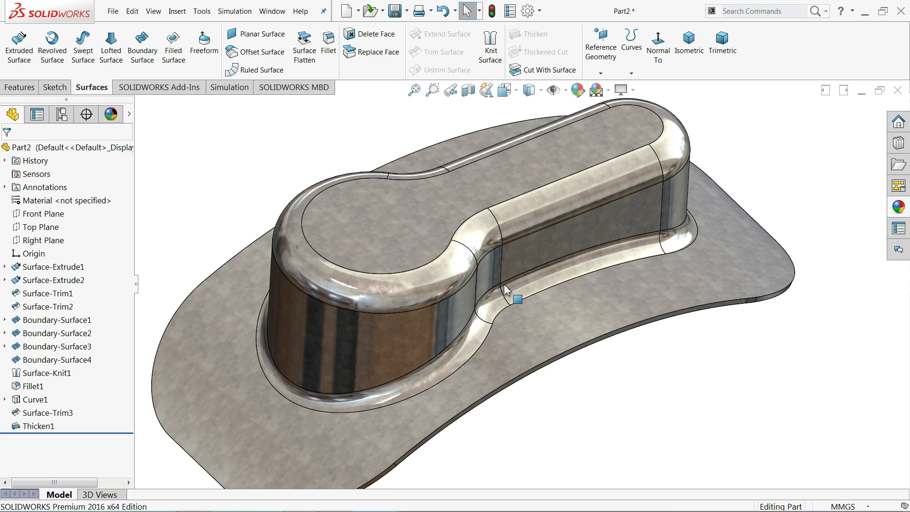